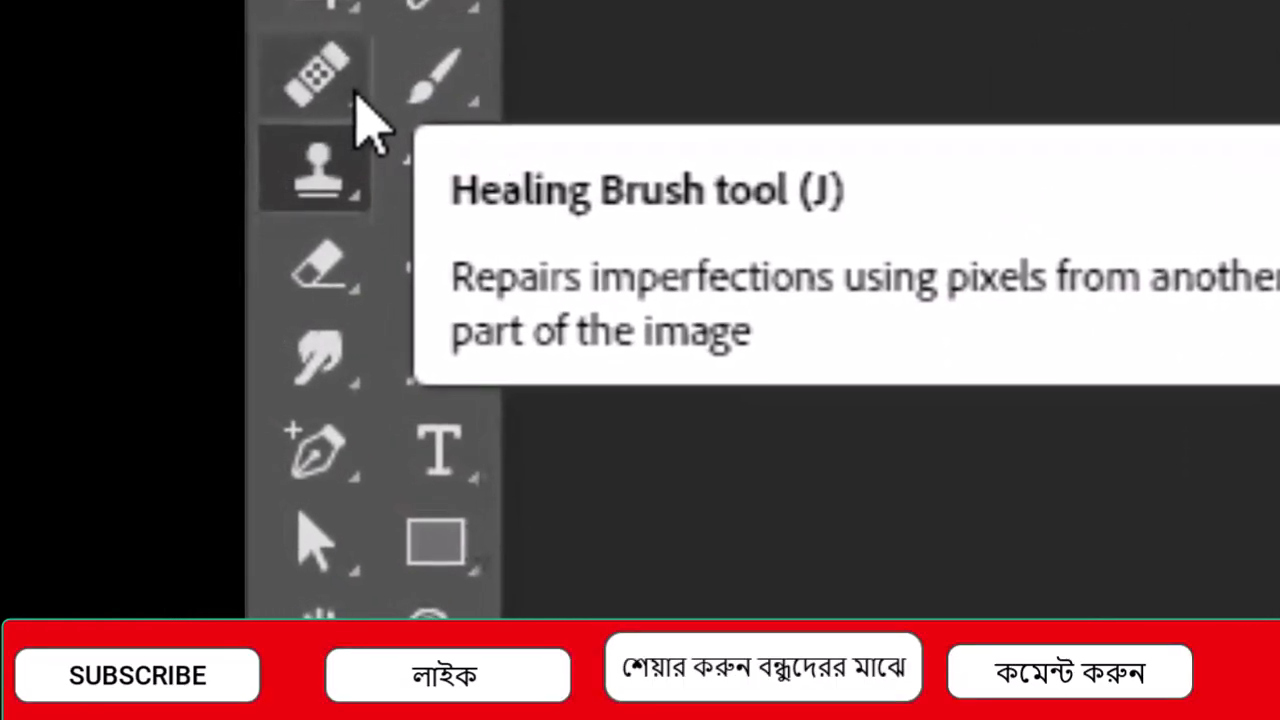
Step: Switch from the Healing Brush group to the Clone Stamp tool
right_click(356, 97)
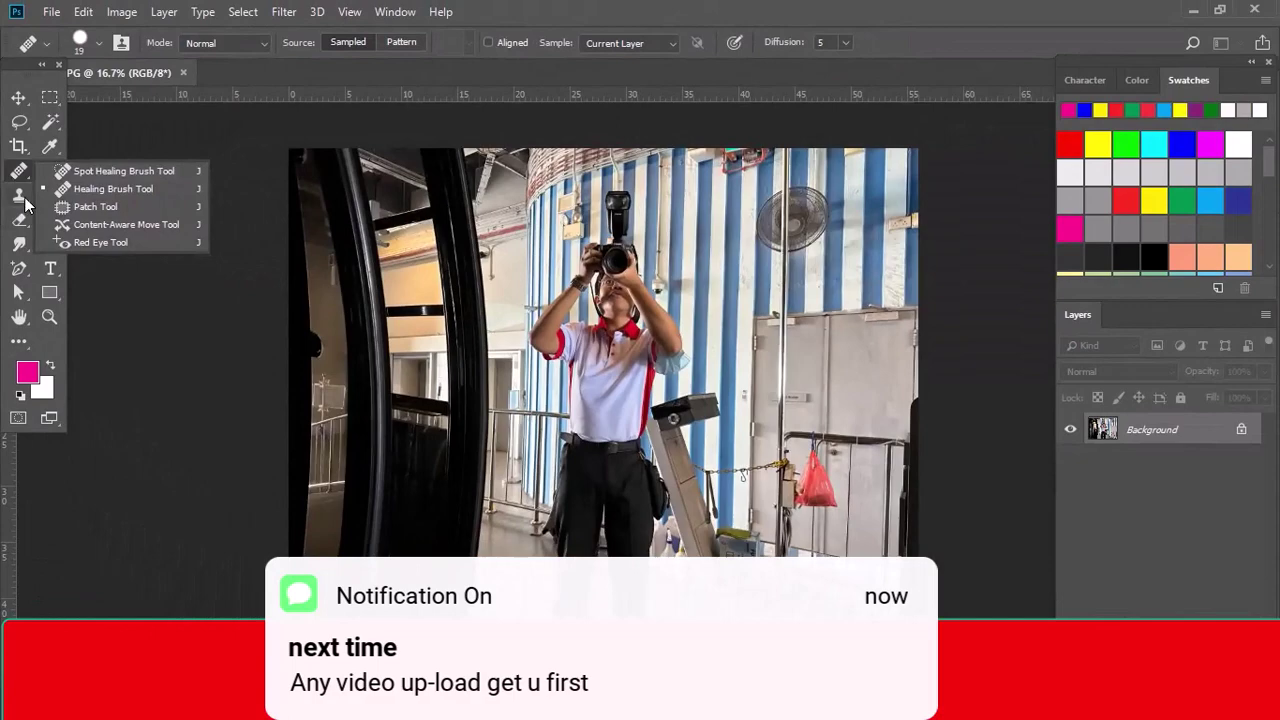
left_click(22, 198)
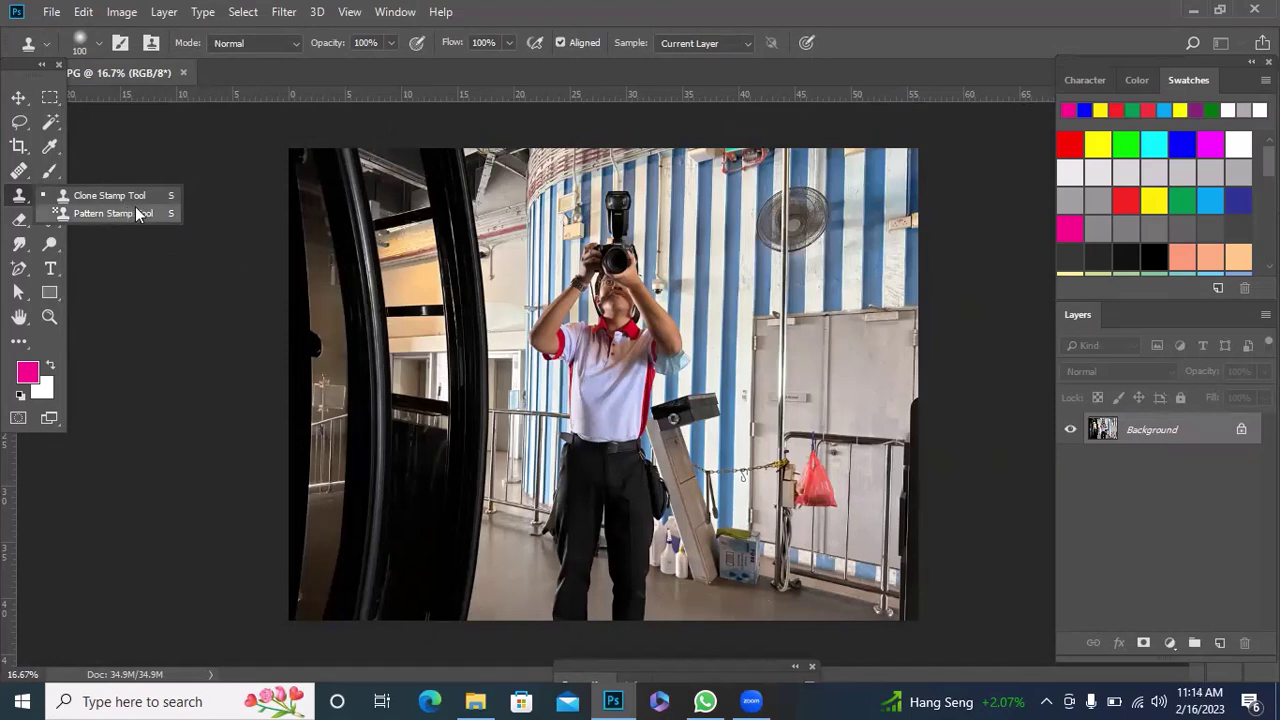
Step: Duplicate the photo onto Layer 1, hide Background, and dismiss the missing-source error
left_click(1166, 432)
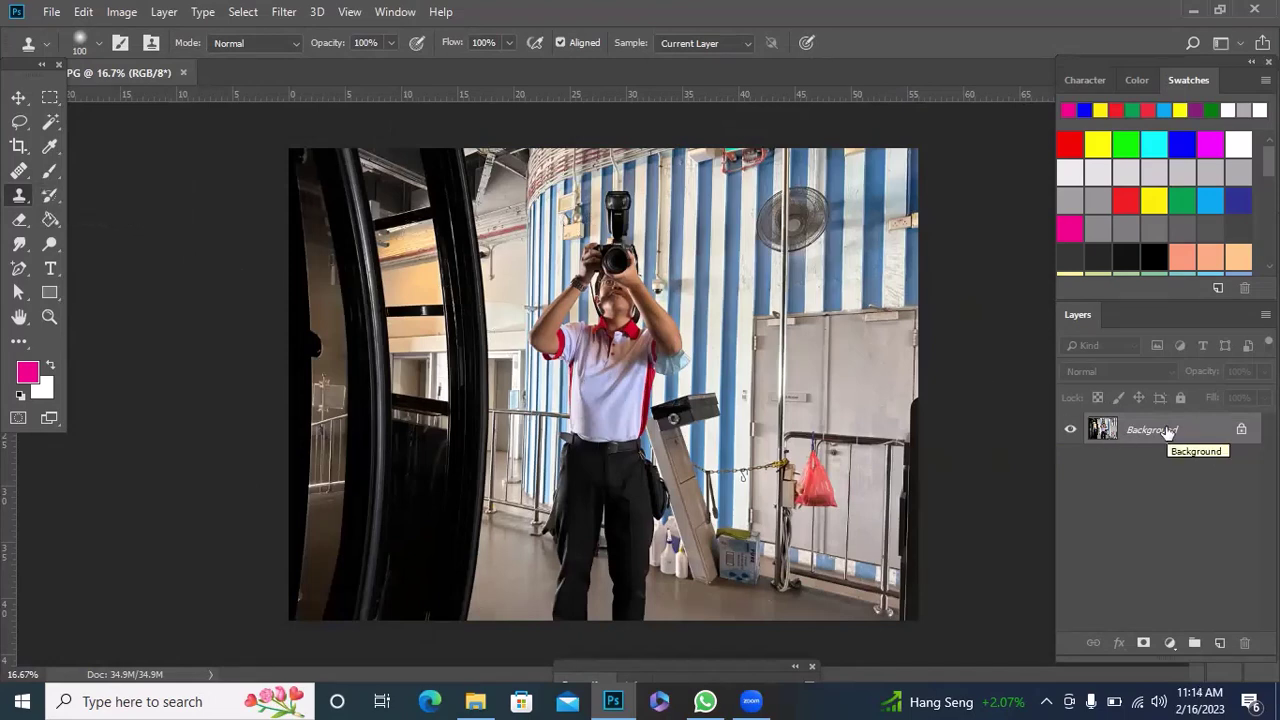
left_click_drag(1166, 432, 1166, 428)
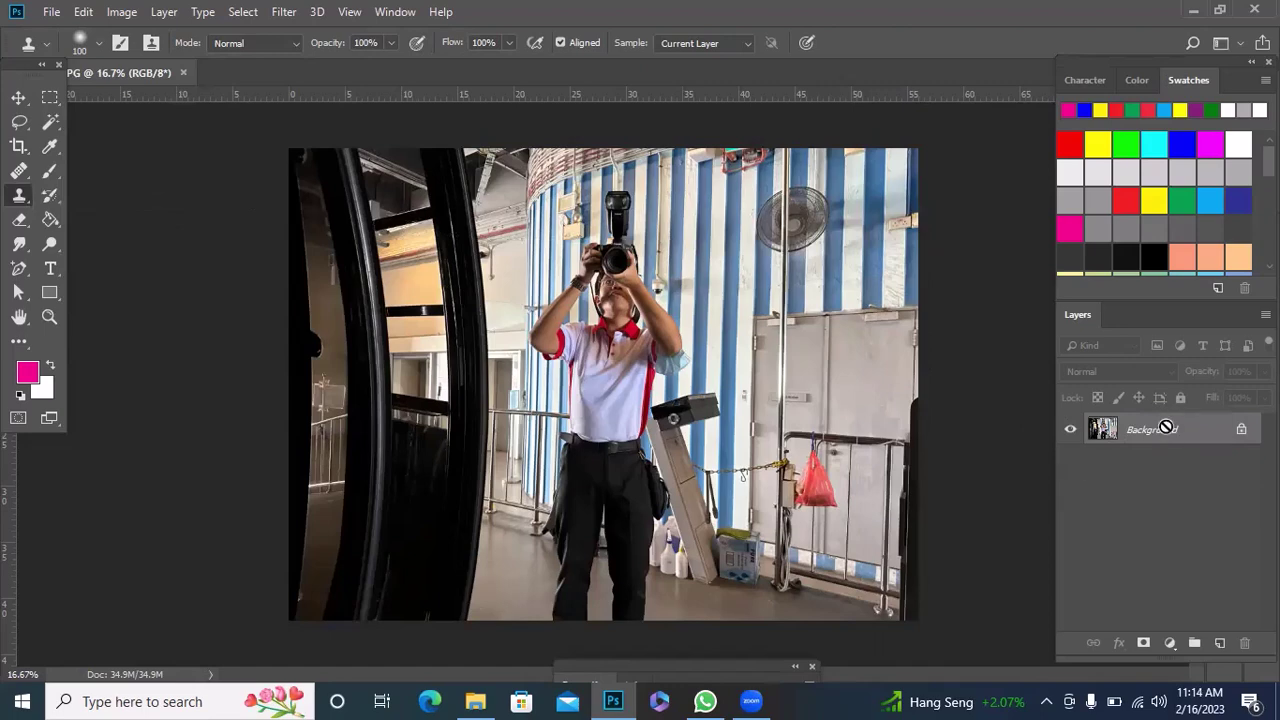
key("ctrl+j")
left_click(1070, 461)
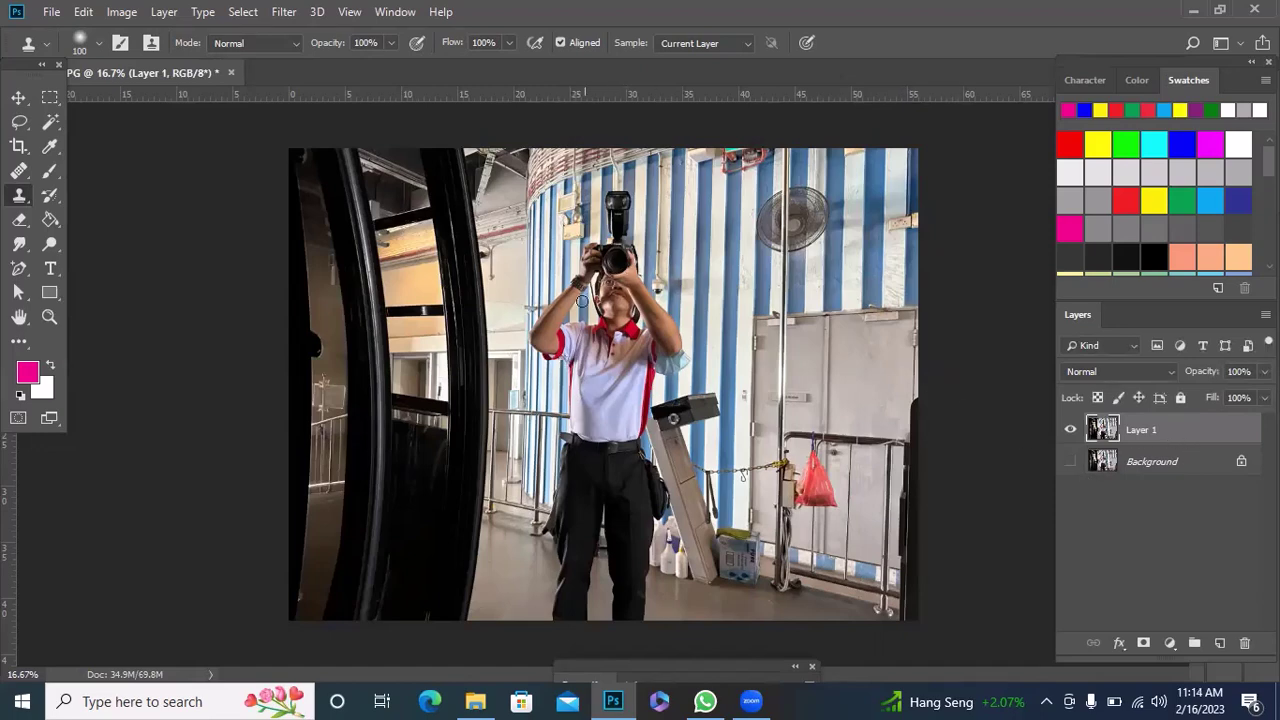
left_click(545, 276)
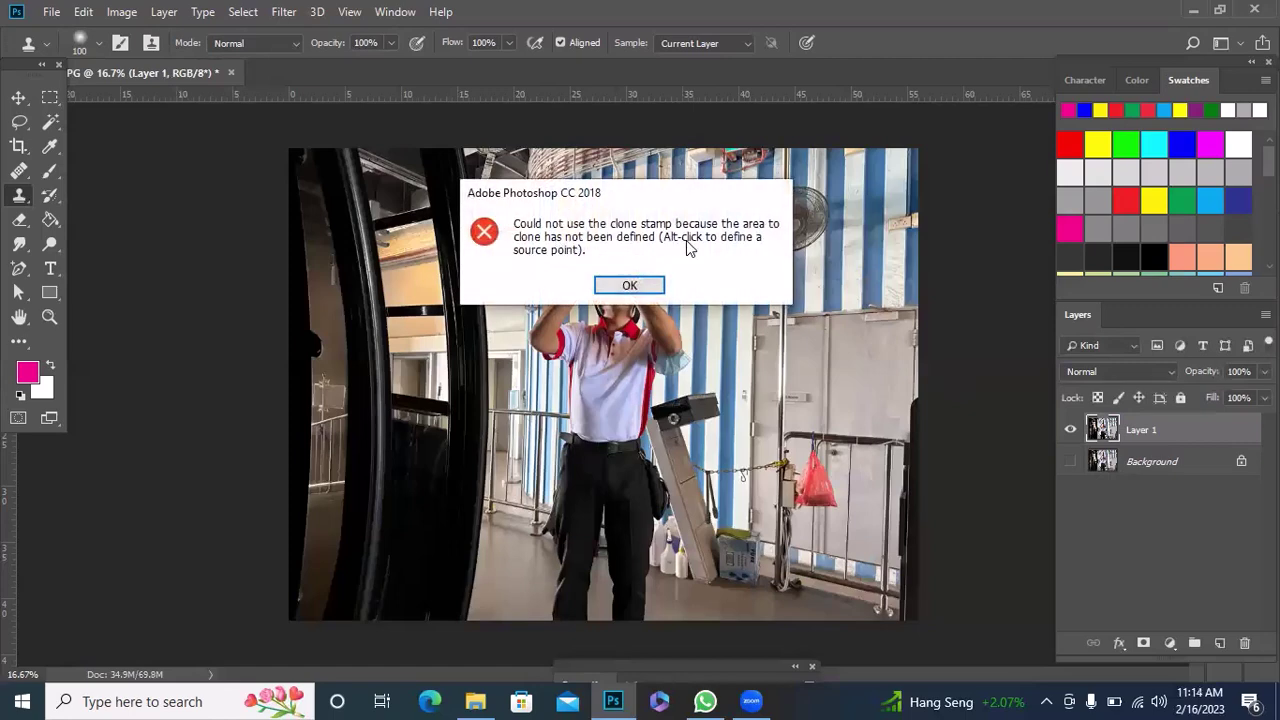
left_click(637, 290)
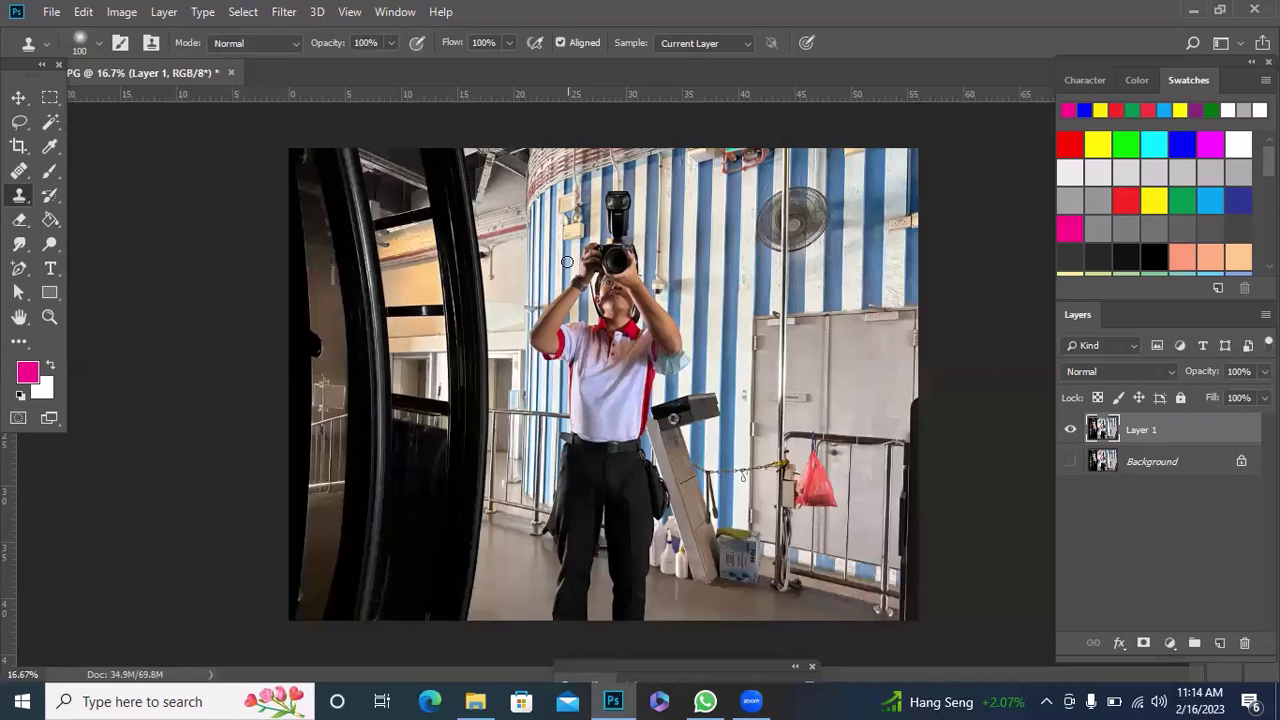
right_click(33, 201)
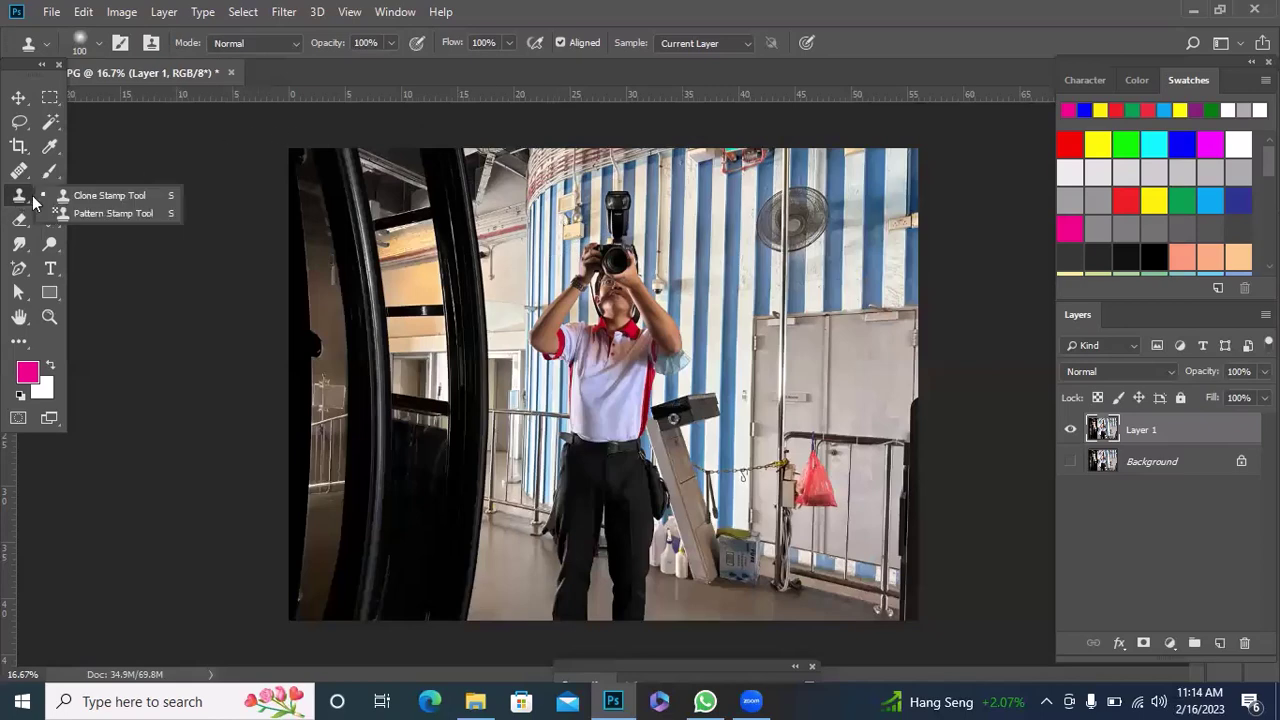
left_click(96, 196)
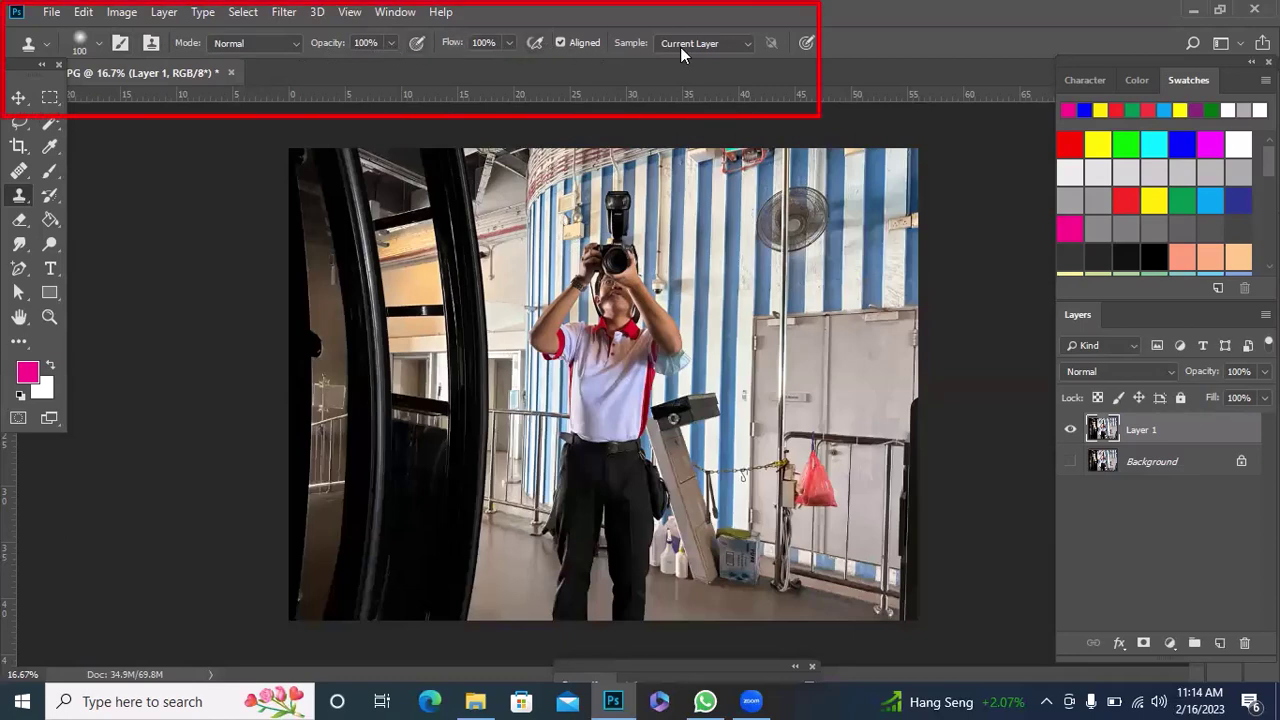
left_click(742, 47)
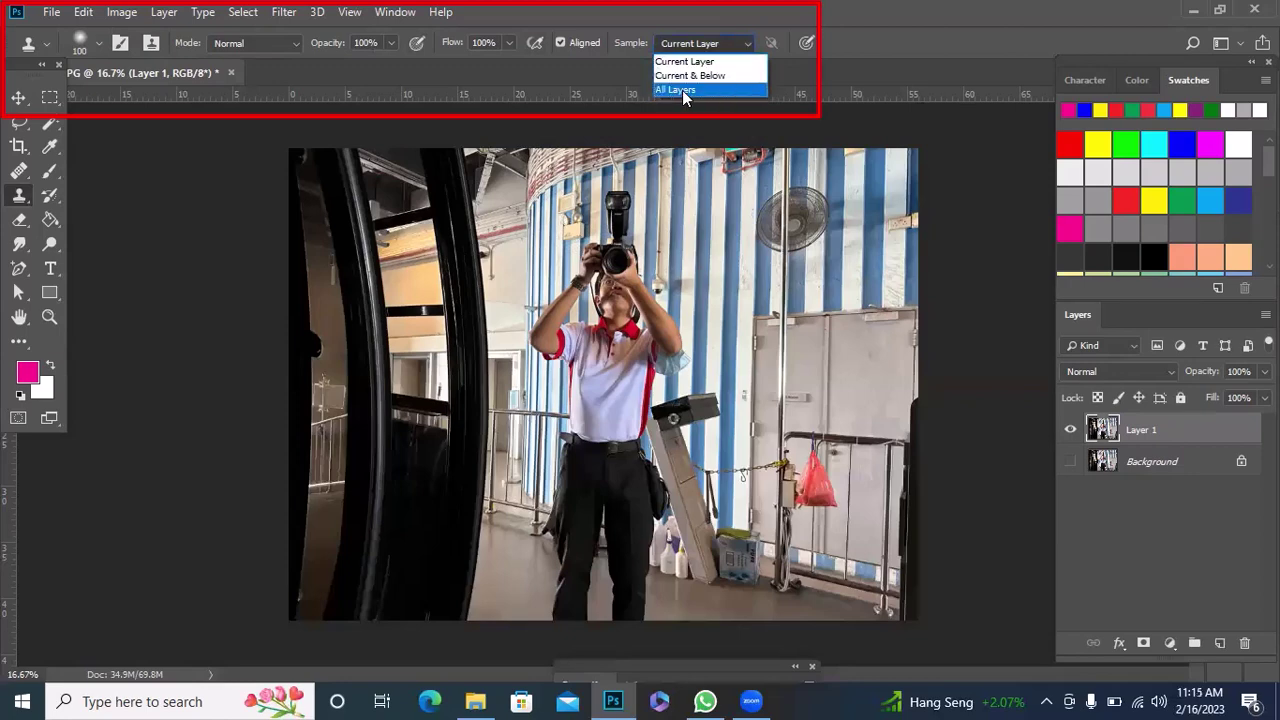
left_click(682, 90)
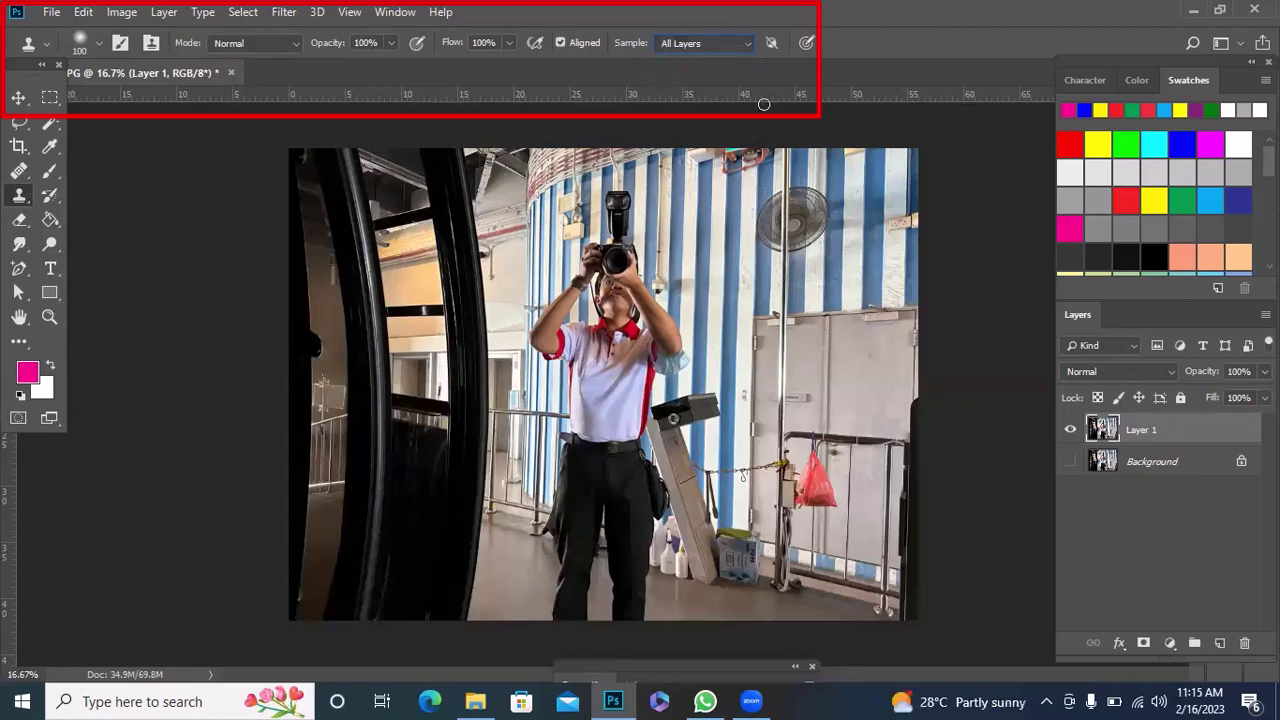
left_click(743, 48)
left_click(705, 62)
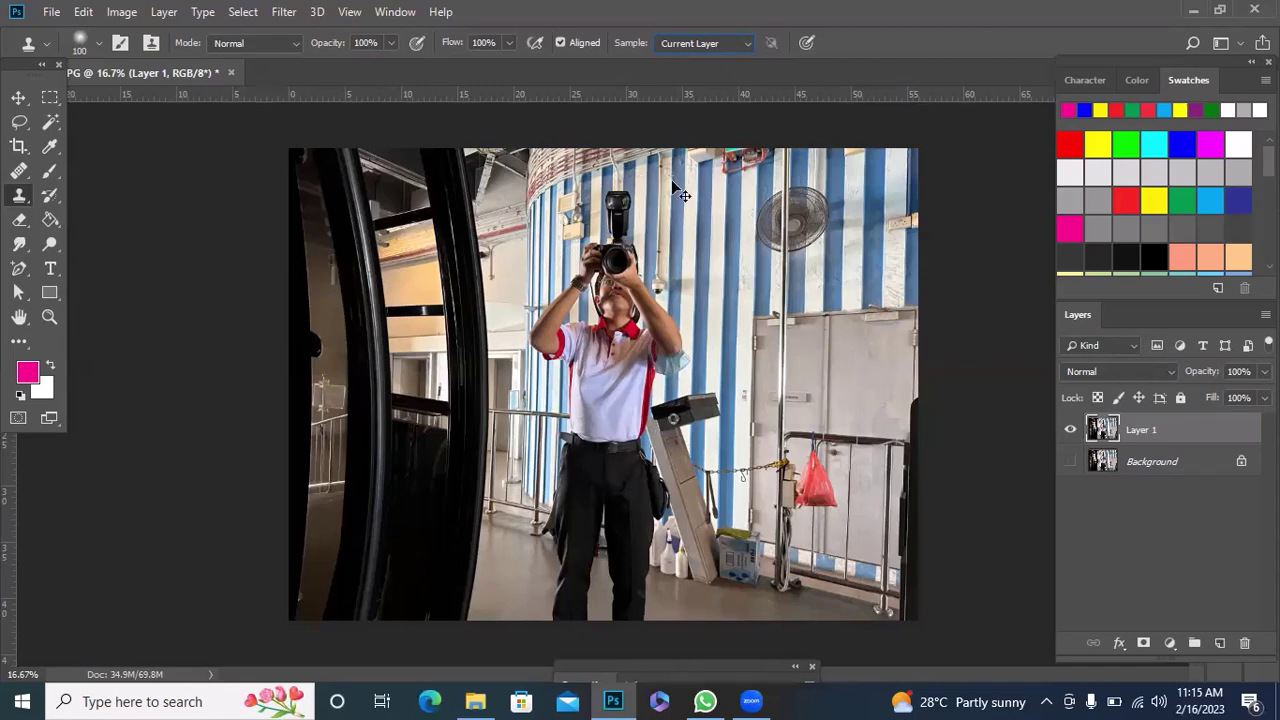
Step: Zoom to 33.3%, pan to the photo's top, and set the clone source on the striped wall
key("ctrl+plus")
key("ctrl+plus")
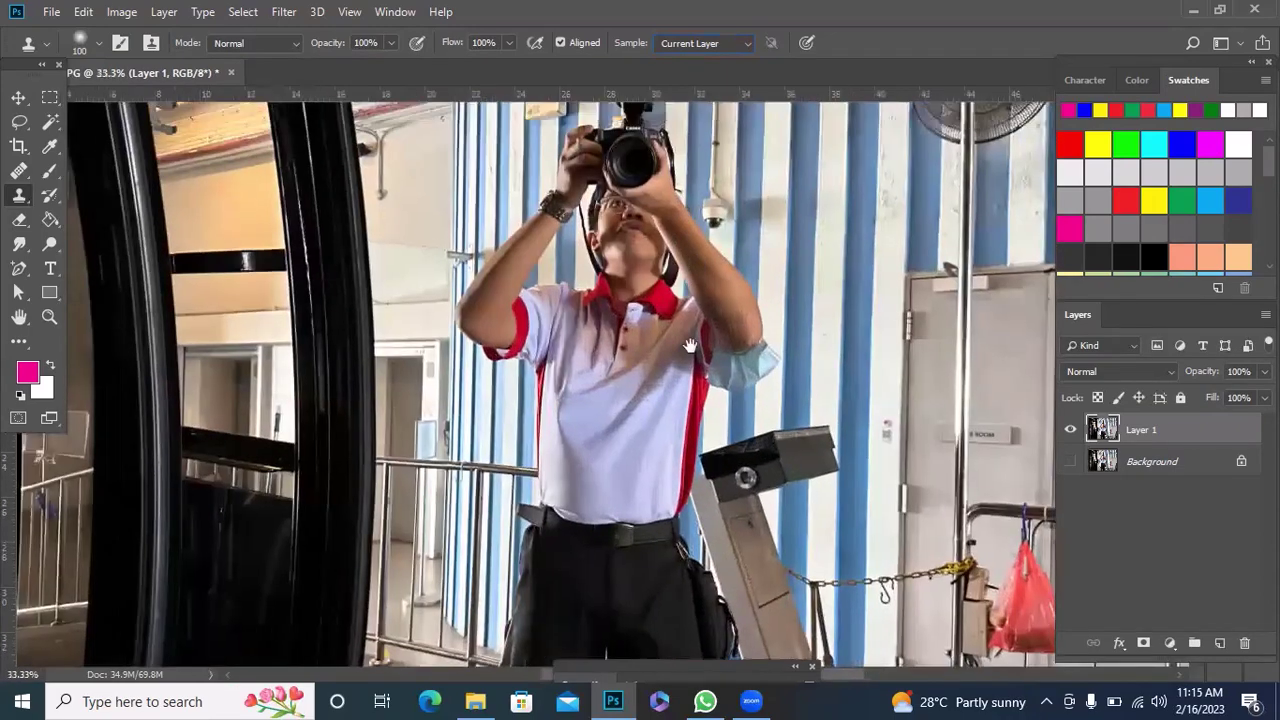
left_click_drag(671, 208, 665, 484)
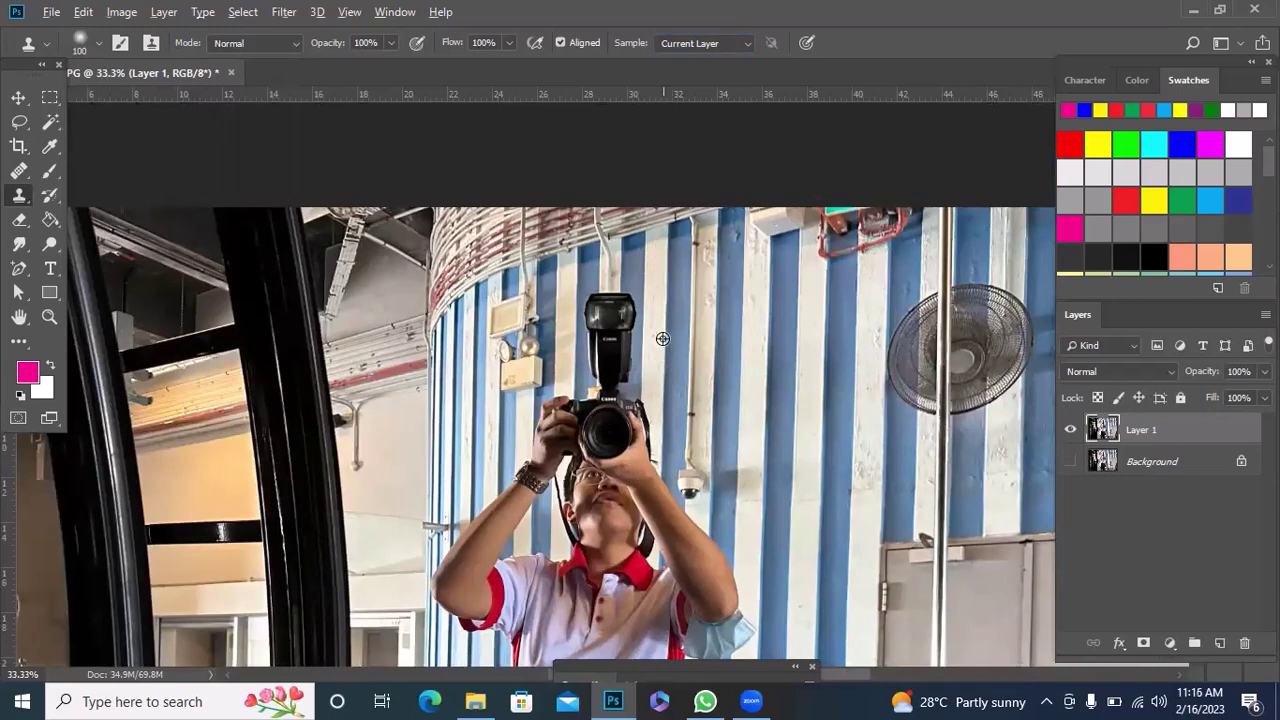
key("alt")
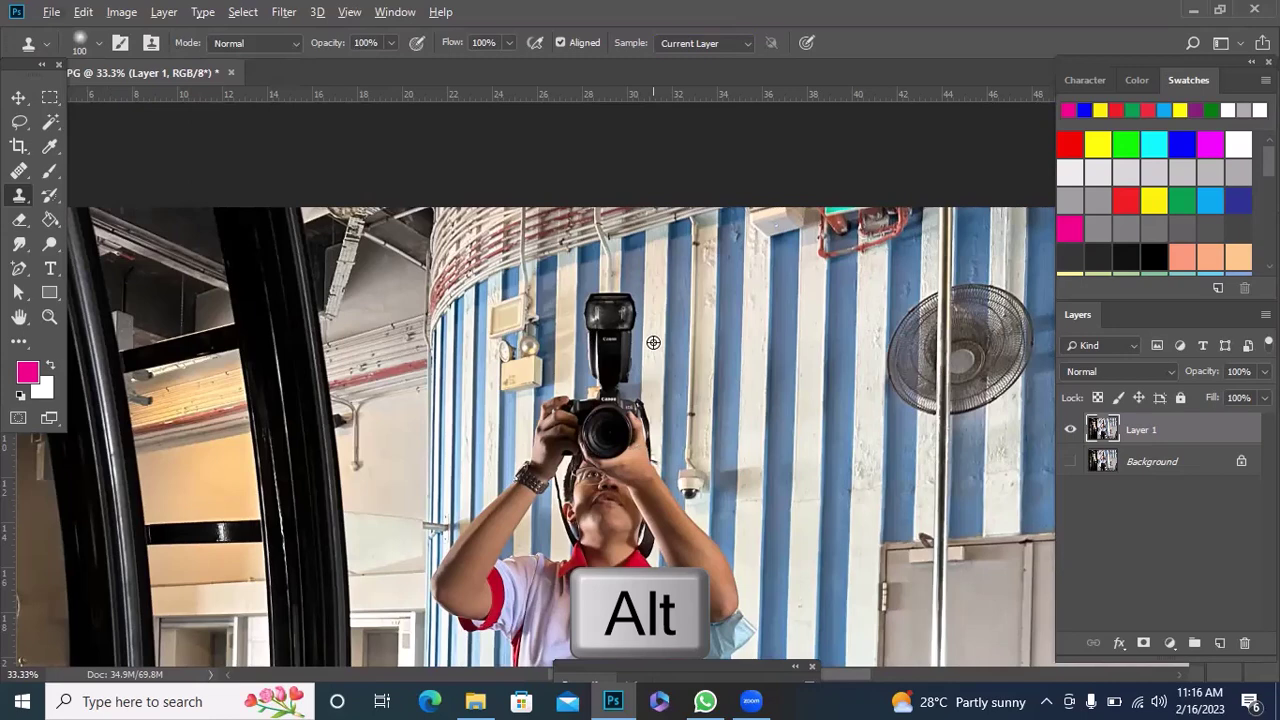
left_click(653, 343, "alt")
key("alt")
left_click(653, 343, "alt")
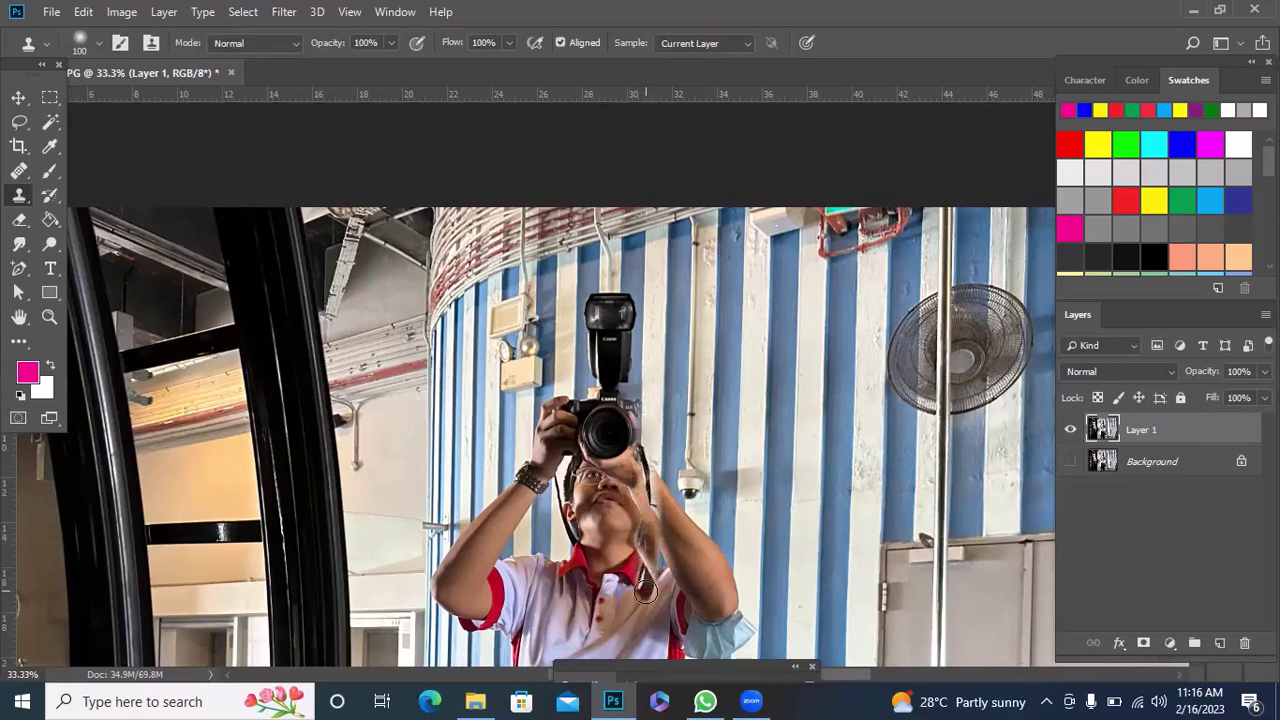
key("alt")
Step: Sample the striped wall and clone stripes down over the man's face and shirt
left_click(643, 598, "alt")
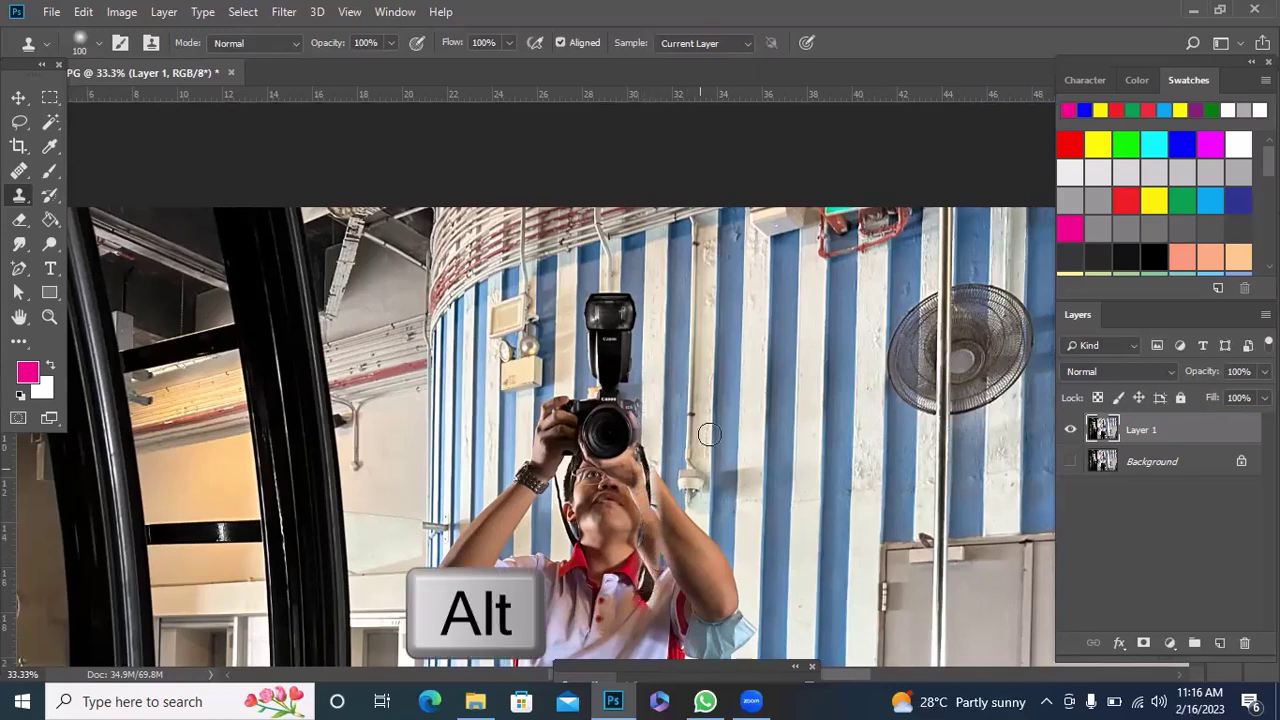
key("alt")
left_click(702, 361, "alt")
left_click_drag(651, 453, 651, 648)
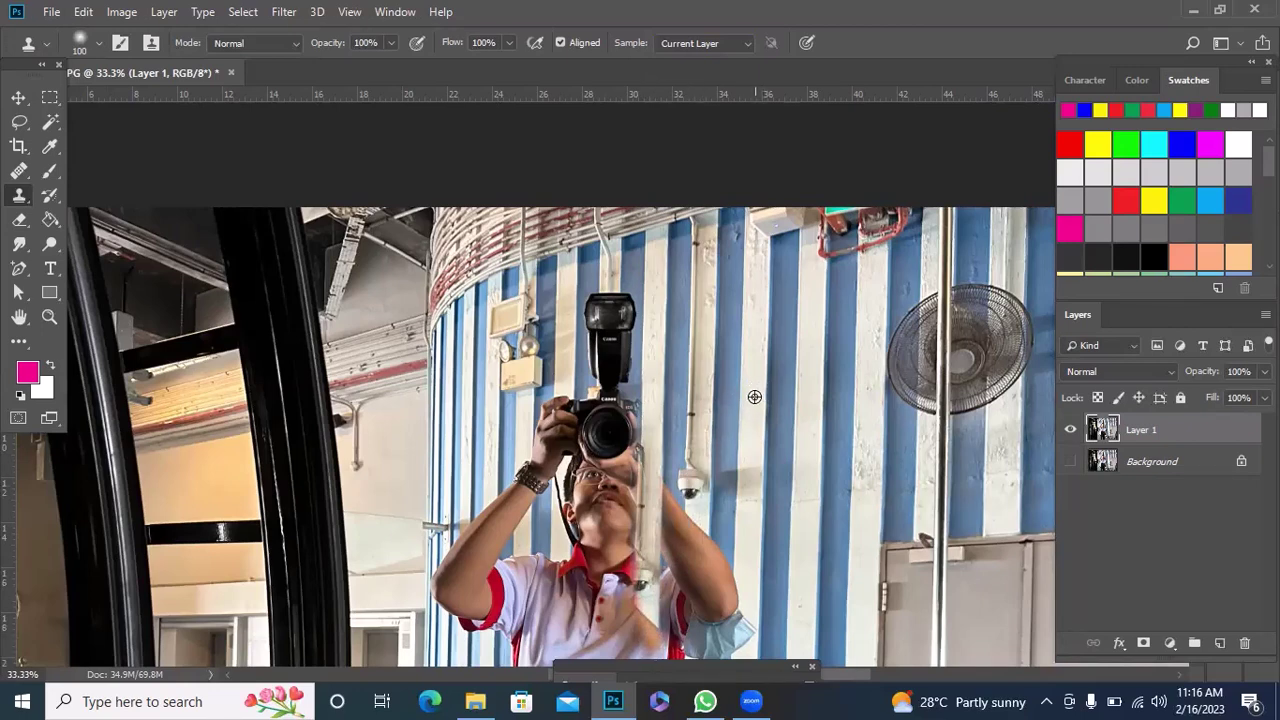
left_click(754, 397, "alt")
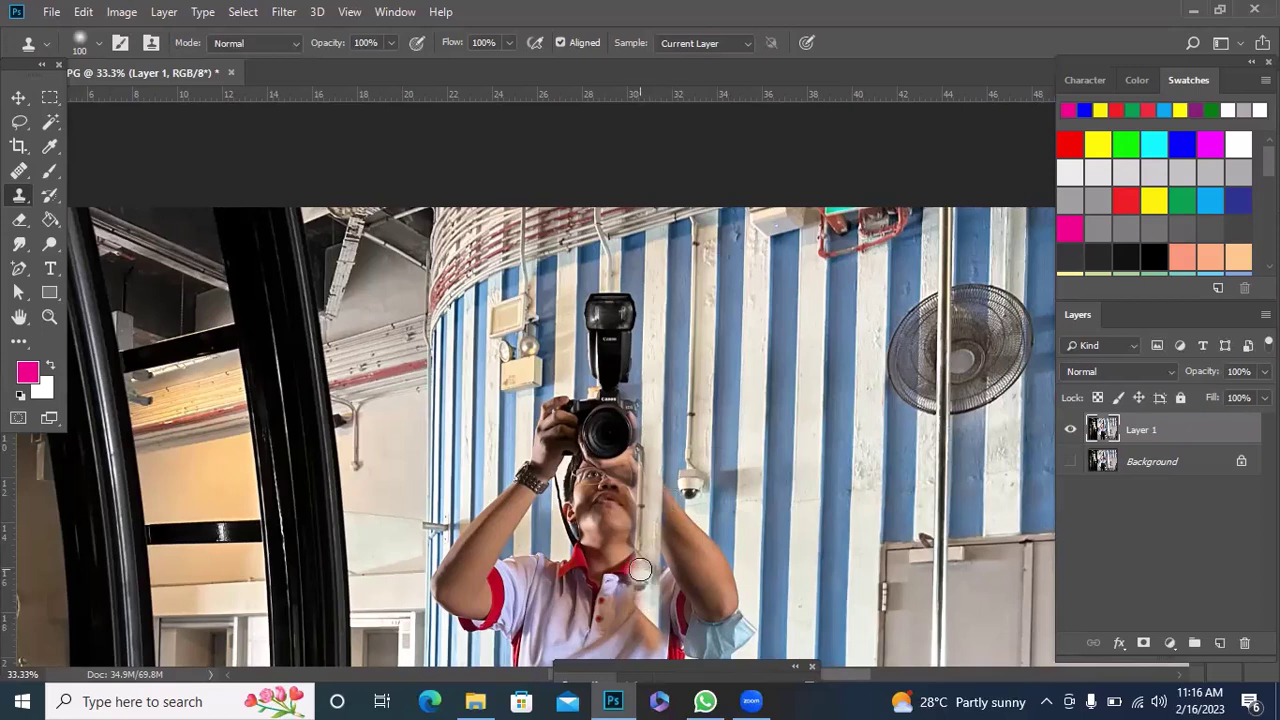
left_click_drag(645, 560, 651, 652)
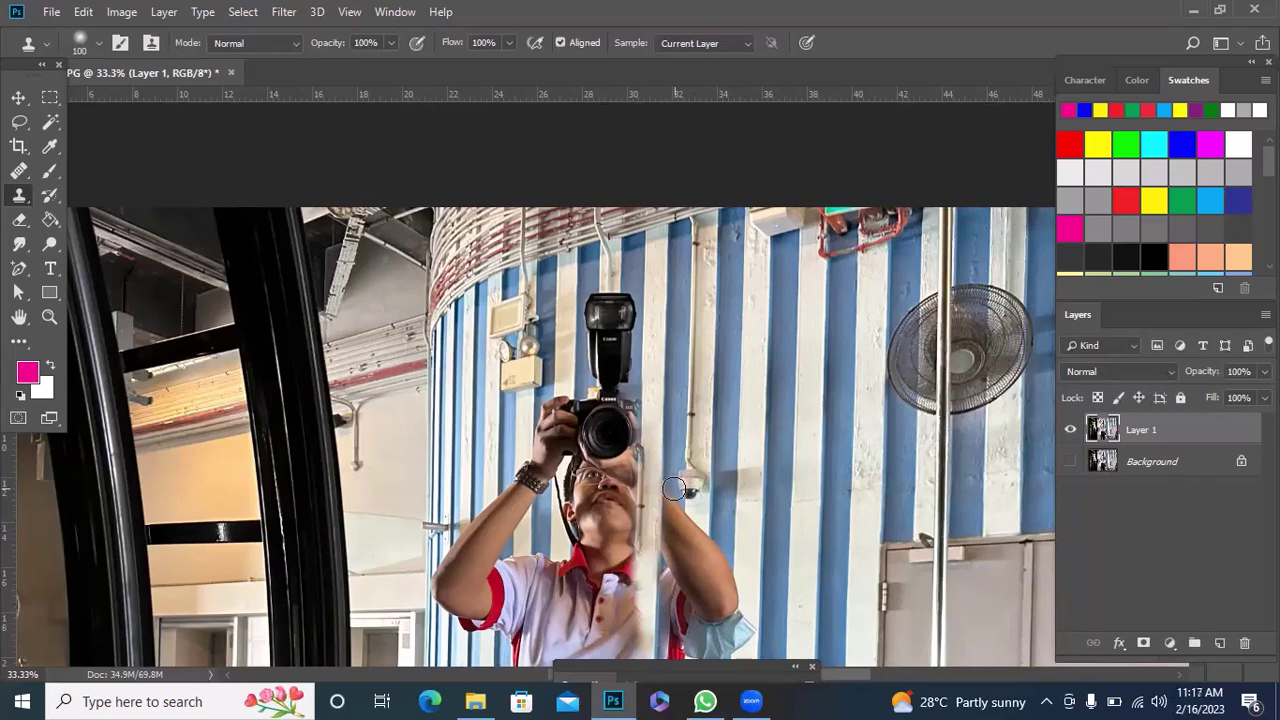
Step: Extend cloned stripes over the arm and cover the white pipe with blue stripe
left_click_drag(674, 492, 666, 652)
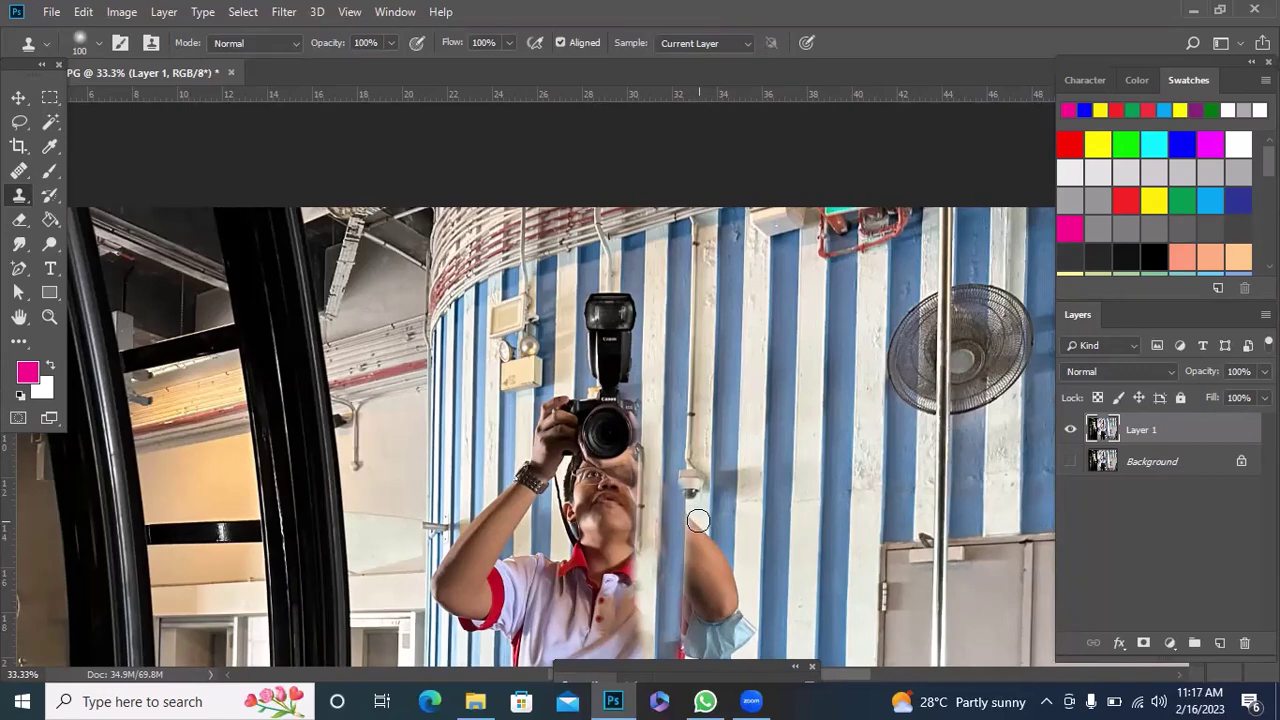
left_click_drag(698, 520, 695, 652)
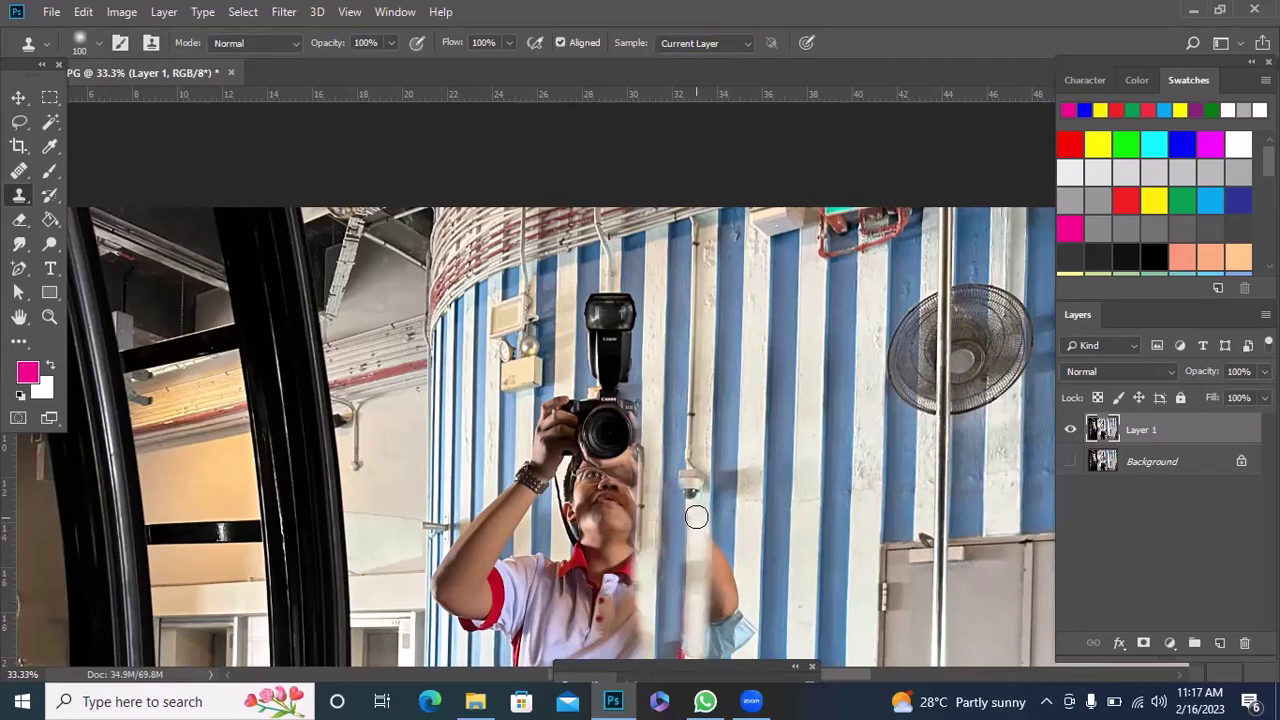
left_click_drag(695, 521, 695, 578)
left_click(685, 479, "alt")
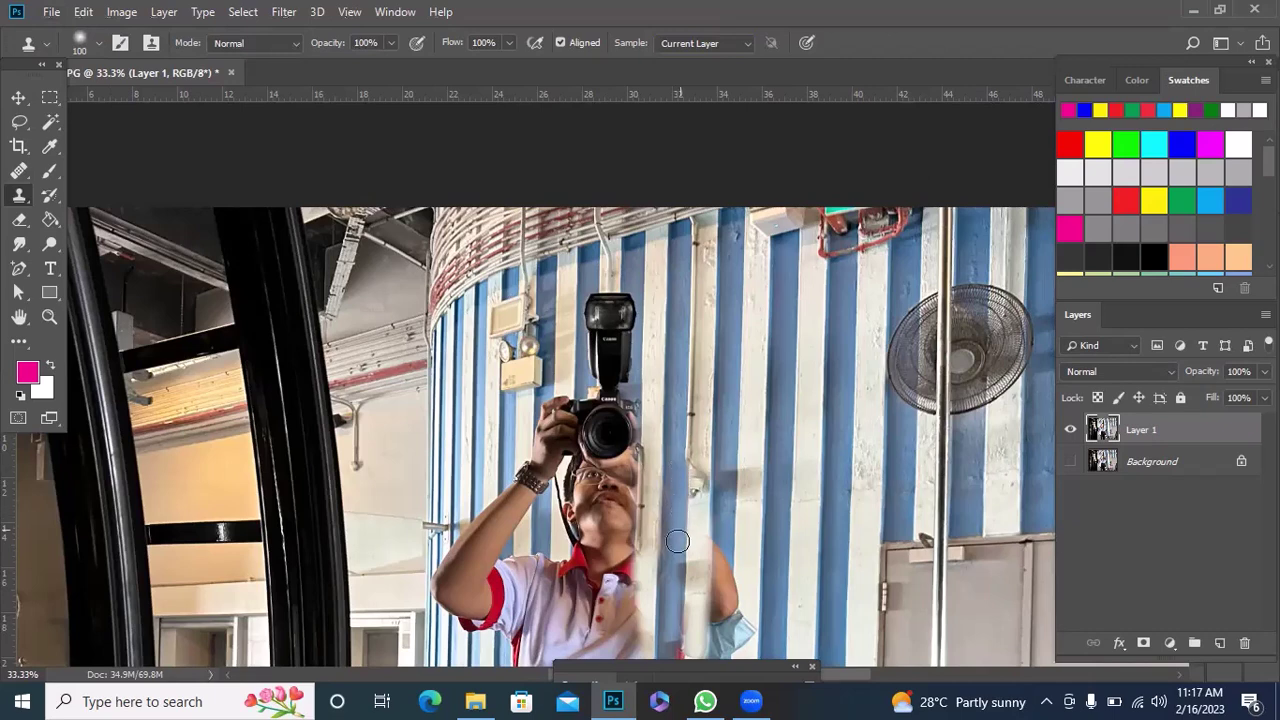
left_click_drag(687, 330, 687, 290)
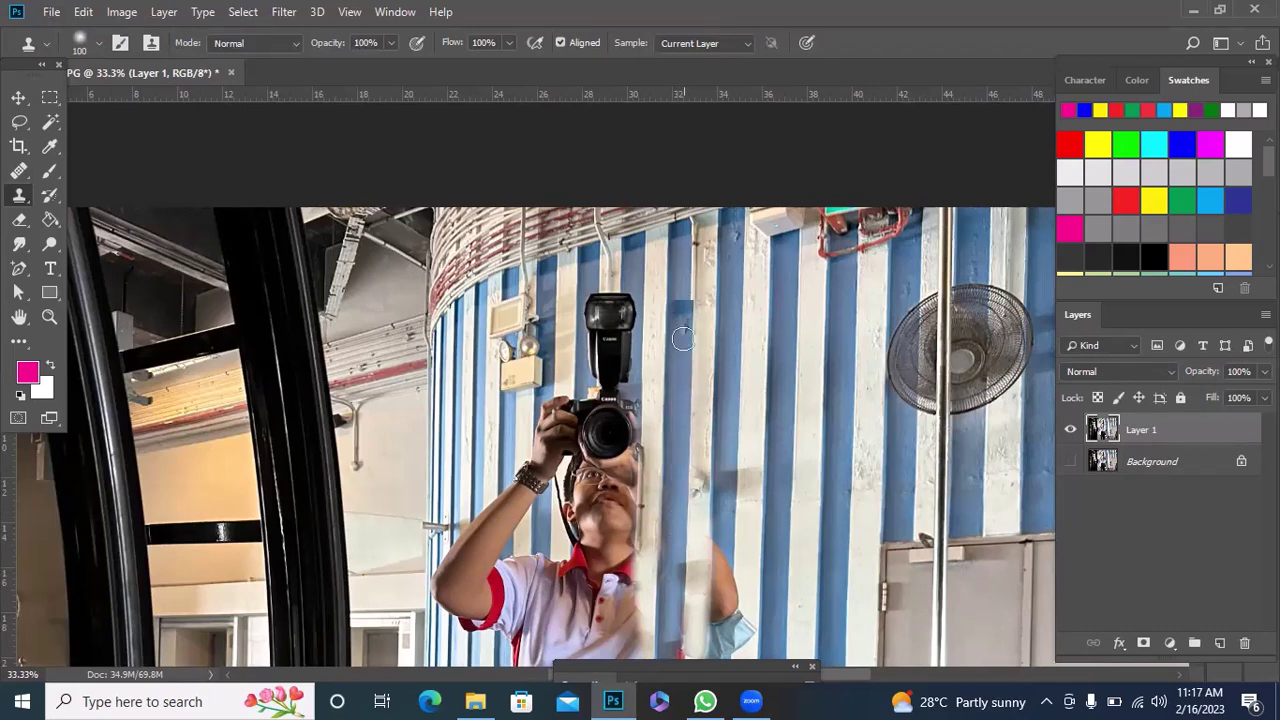
left_click_drag(683, 339, 670, 612)
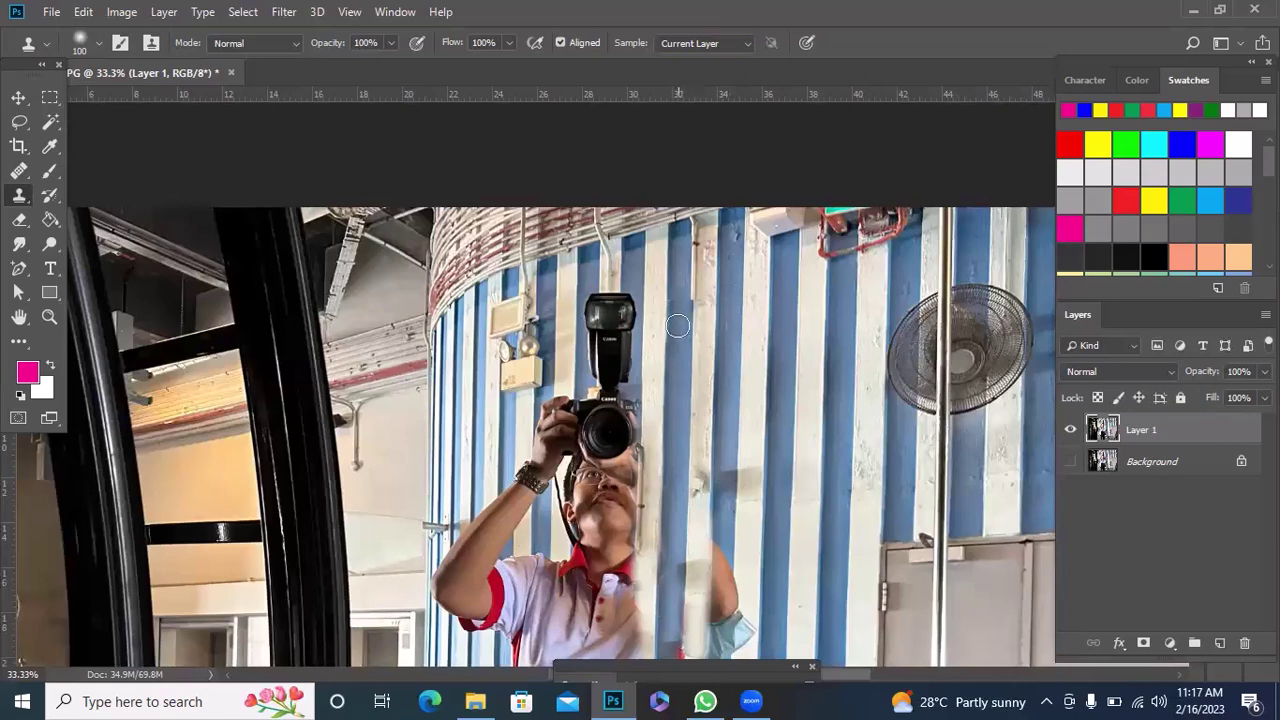
Step: Dab and paint cloned wall over the stripe and hand area
left_click(706, 473)
left_click(788, 366)
mouse_move(741, 473)
left_mouse_down()
mouse_move(725, 468)
mouse_move(720, 653)
left_mouse_up()
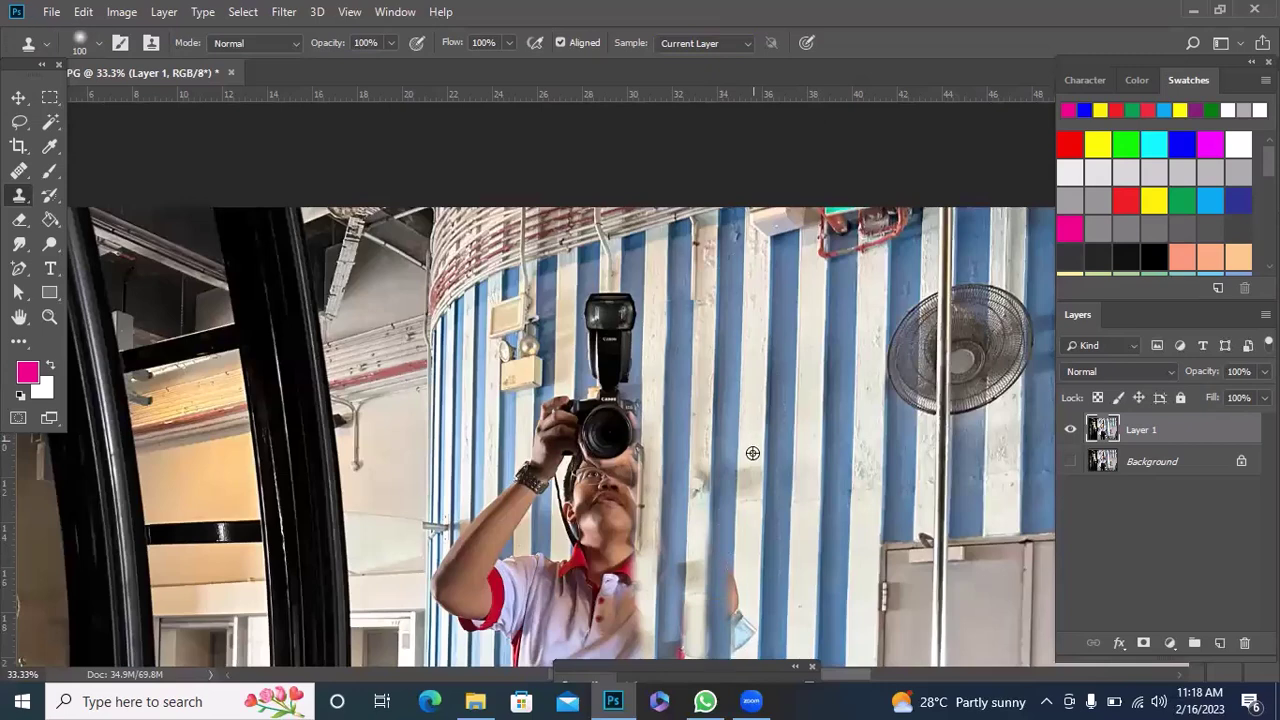
left_click_drag(739, 588, 740, 648)
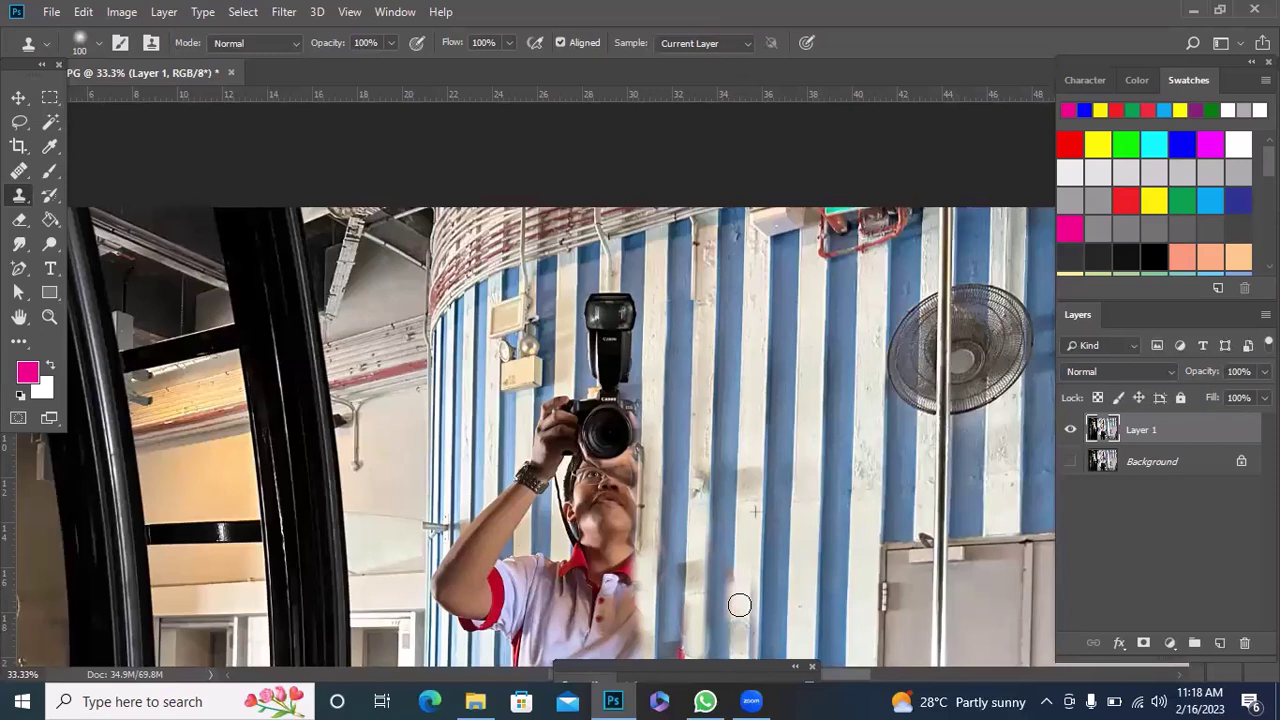
Step: Resample the wall, cover the flash top and bottom, and raise brush size to 125
left_click(610, 267, "alt")
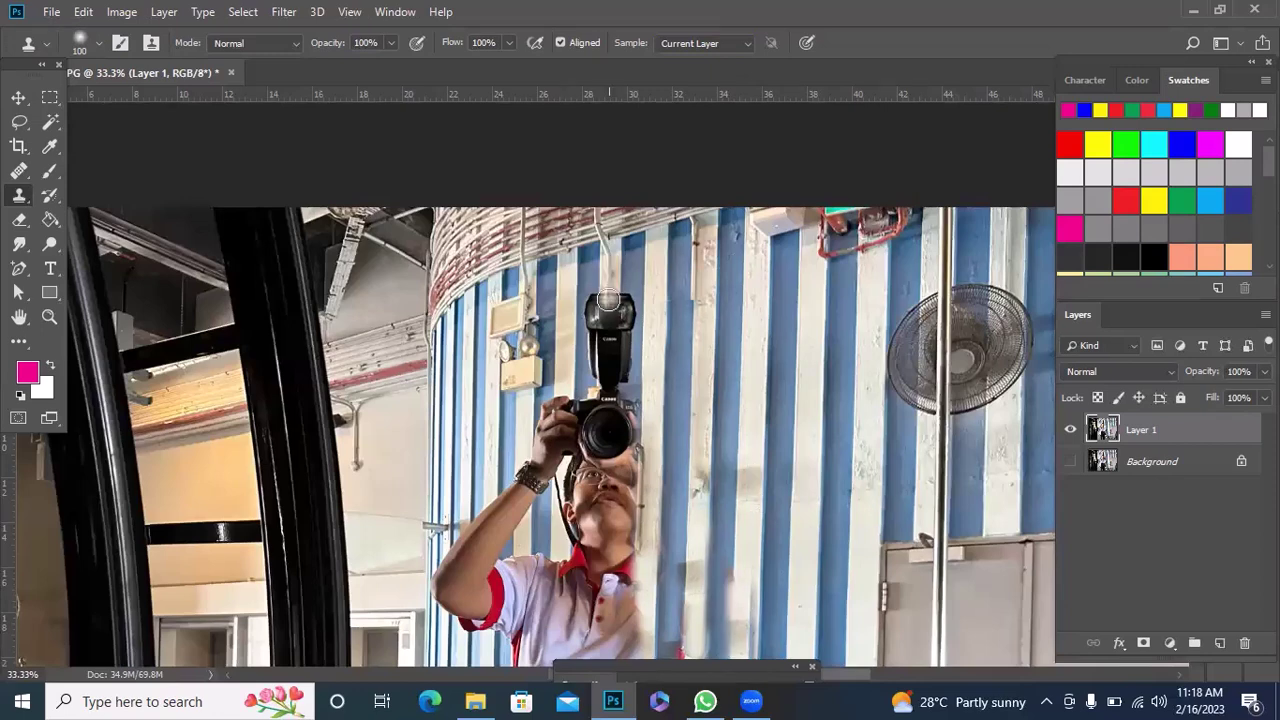
left_click_drag(609, 295, 607, 355)
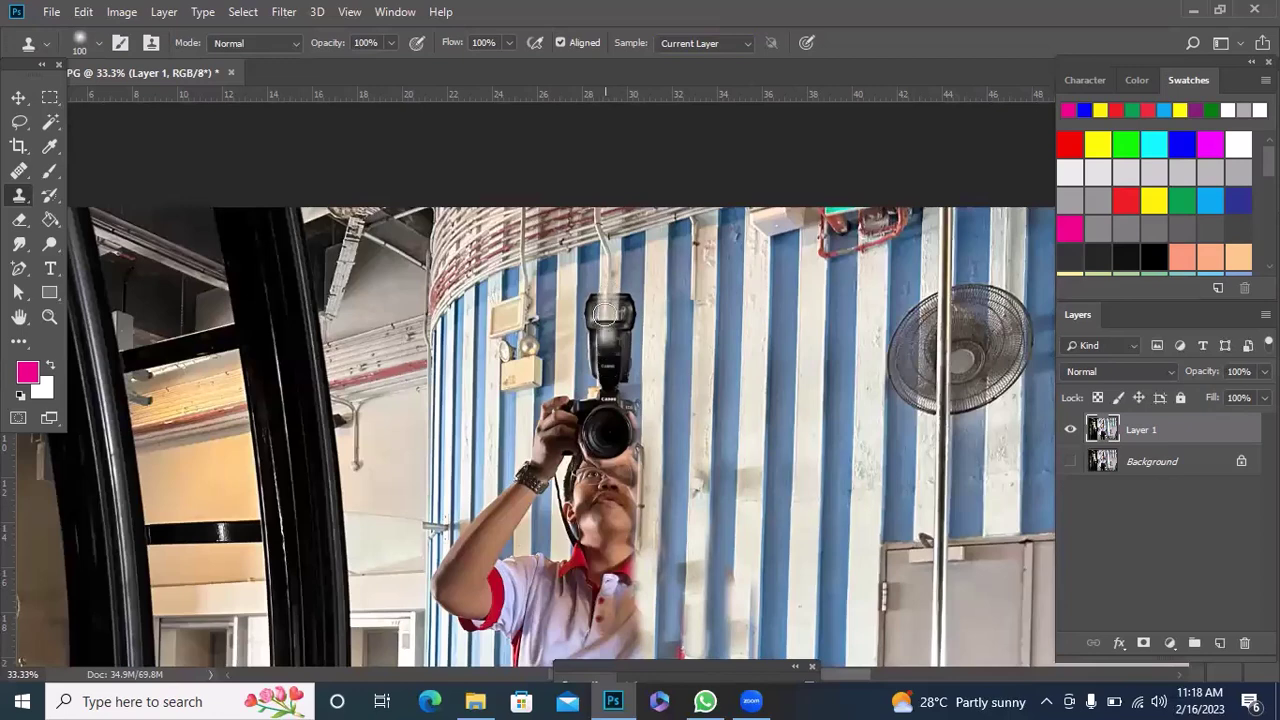
left_click(657, 271, "alt")
left_click_drag(612, 310, 602, 662)
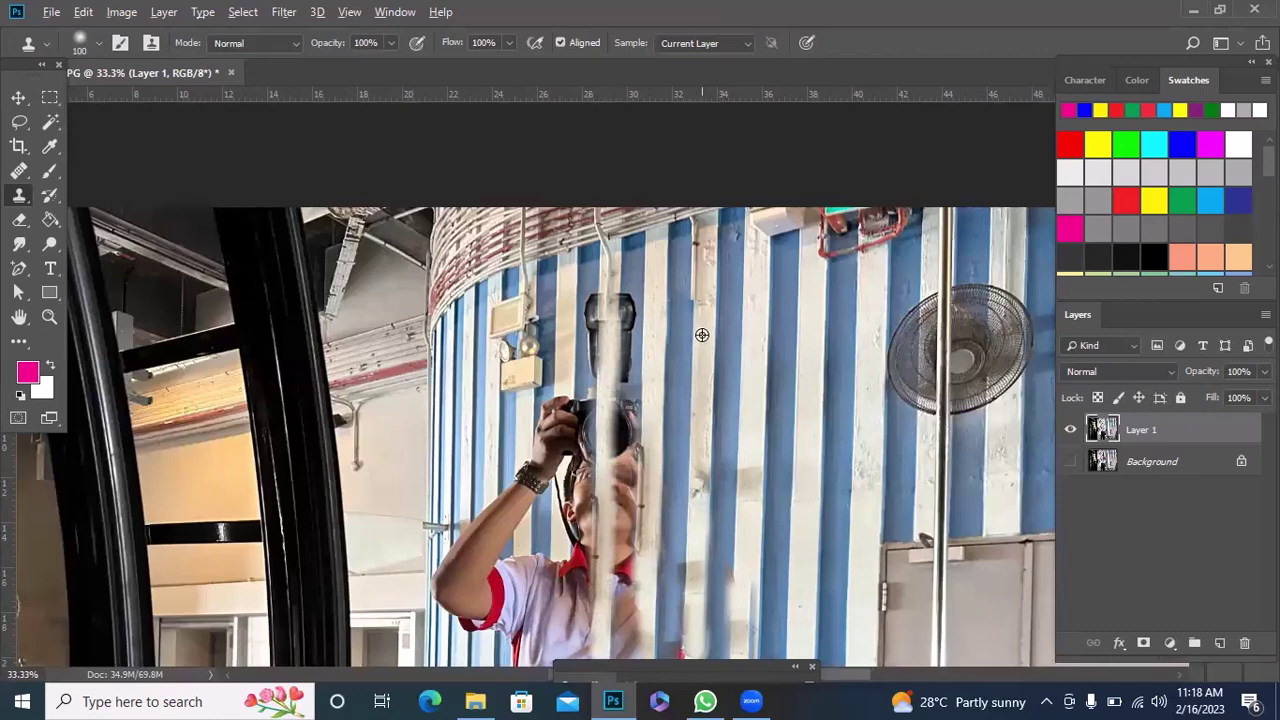
left_click_drag(607, 376, 597, 652)
key("bracketright")
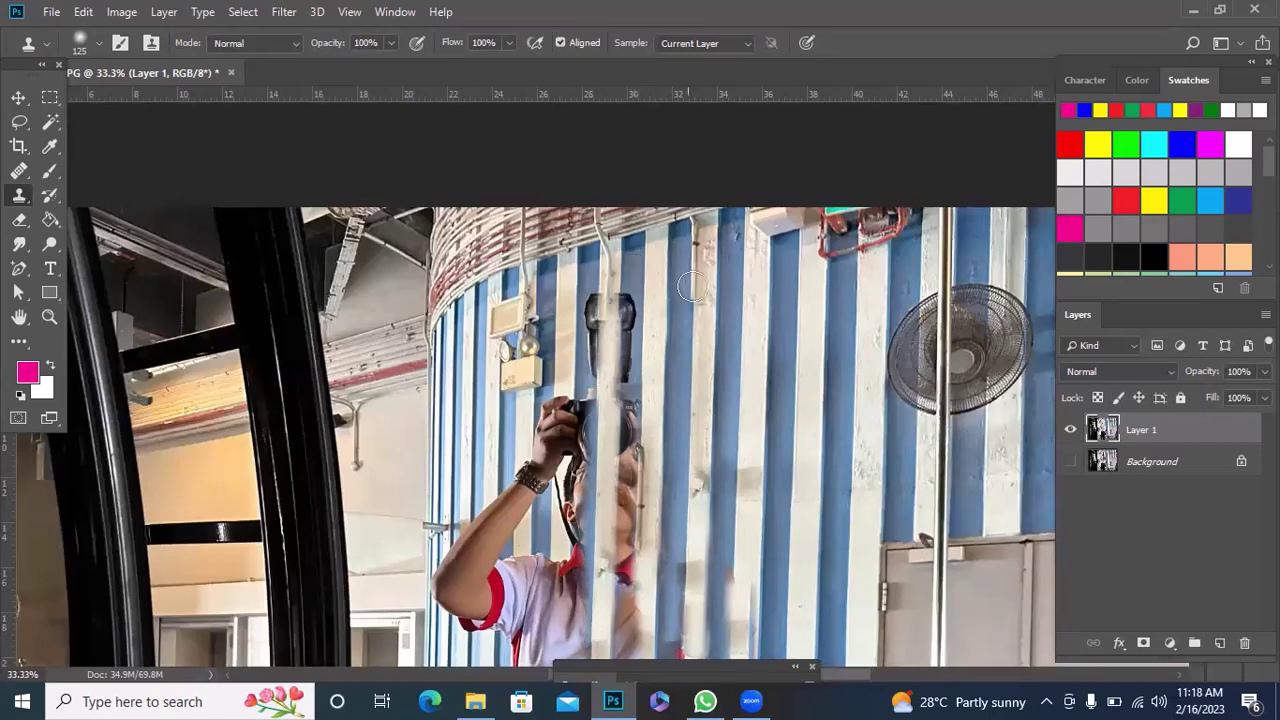
Step: Undo a stray stamp, then at brush 100 clone over the flash, cable and strap
left_click(734, 296)
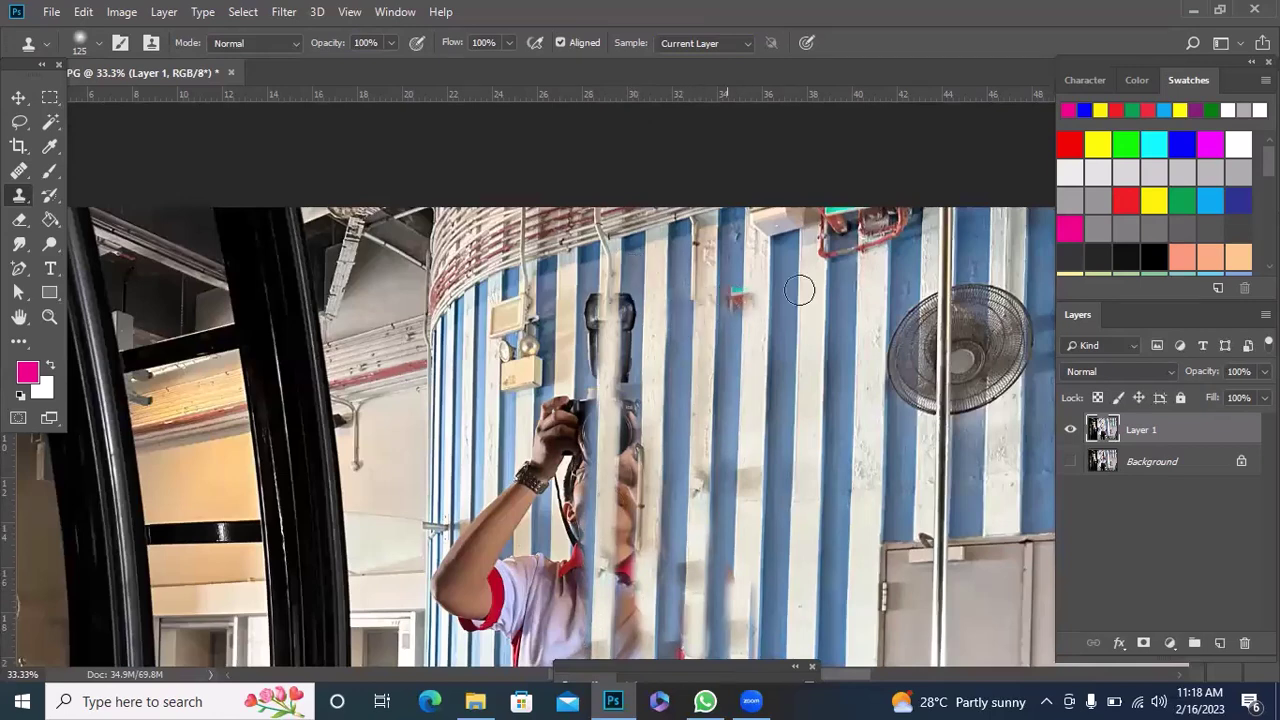
key("ctrl+z")
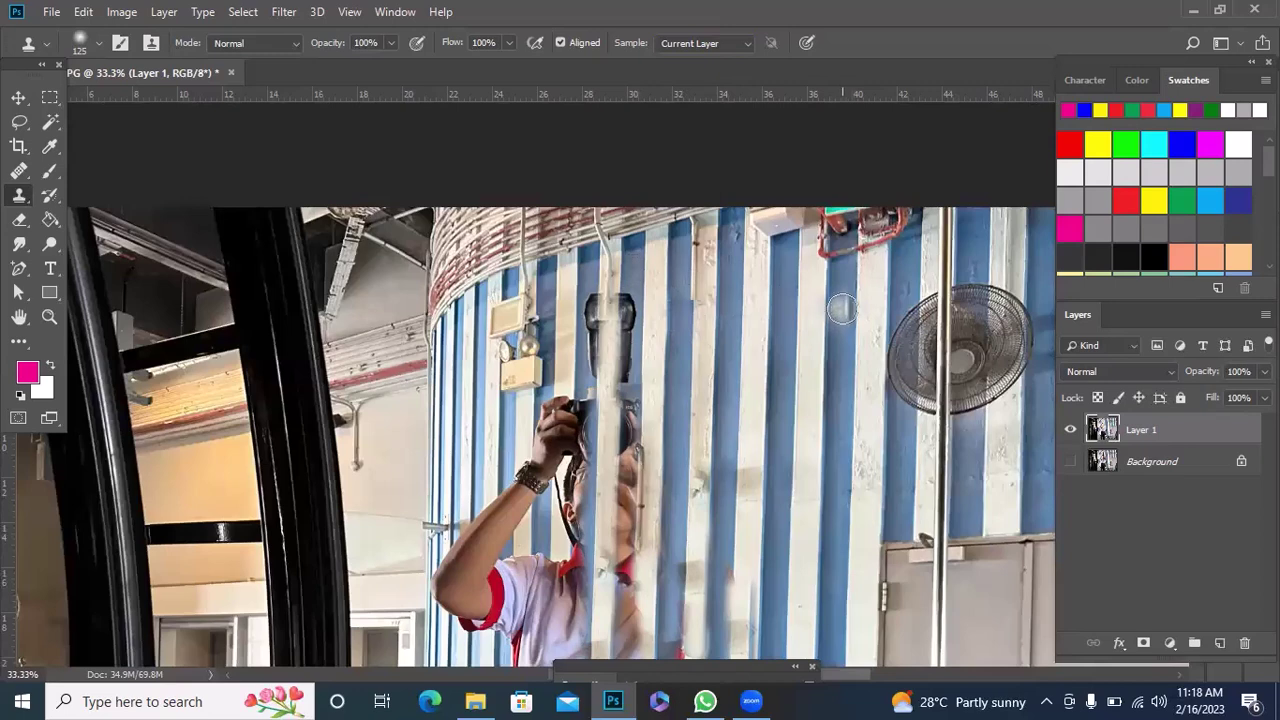
left_click(845, 309, "alt")
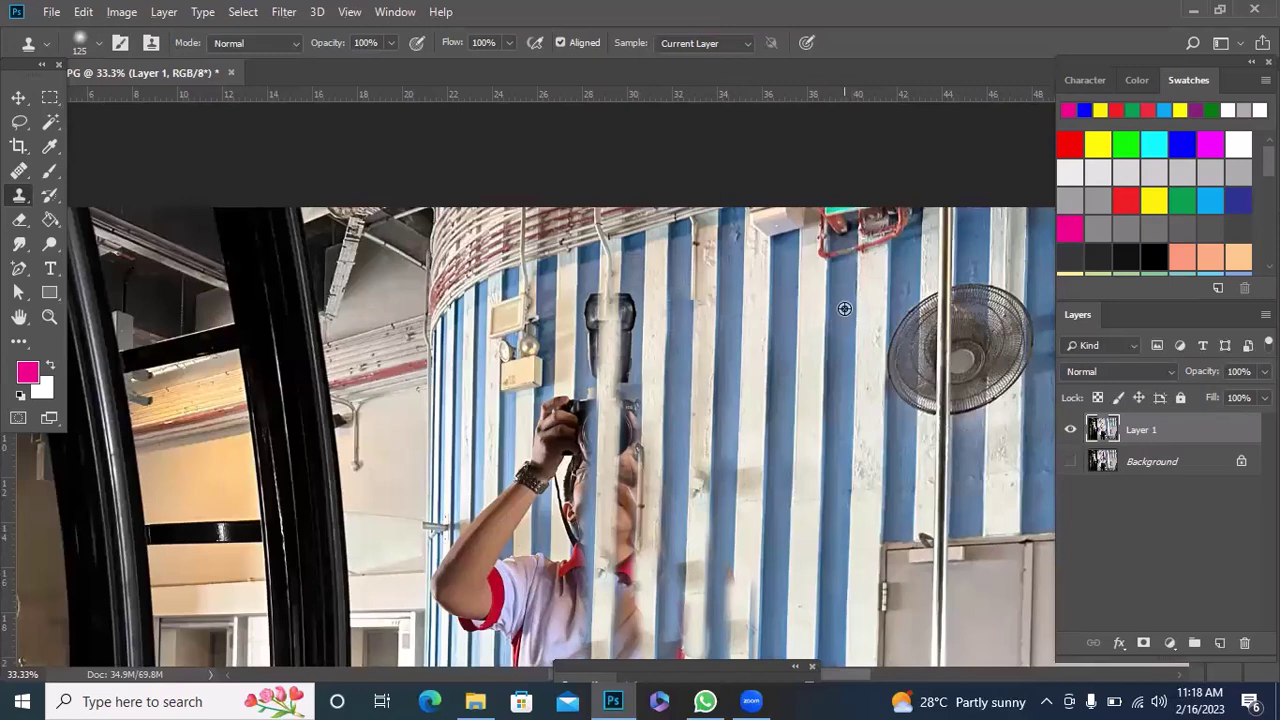
key("bracketleft")
left_click_drag(626, 296, 621, 646)
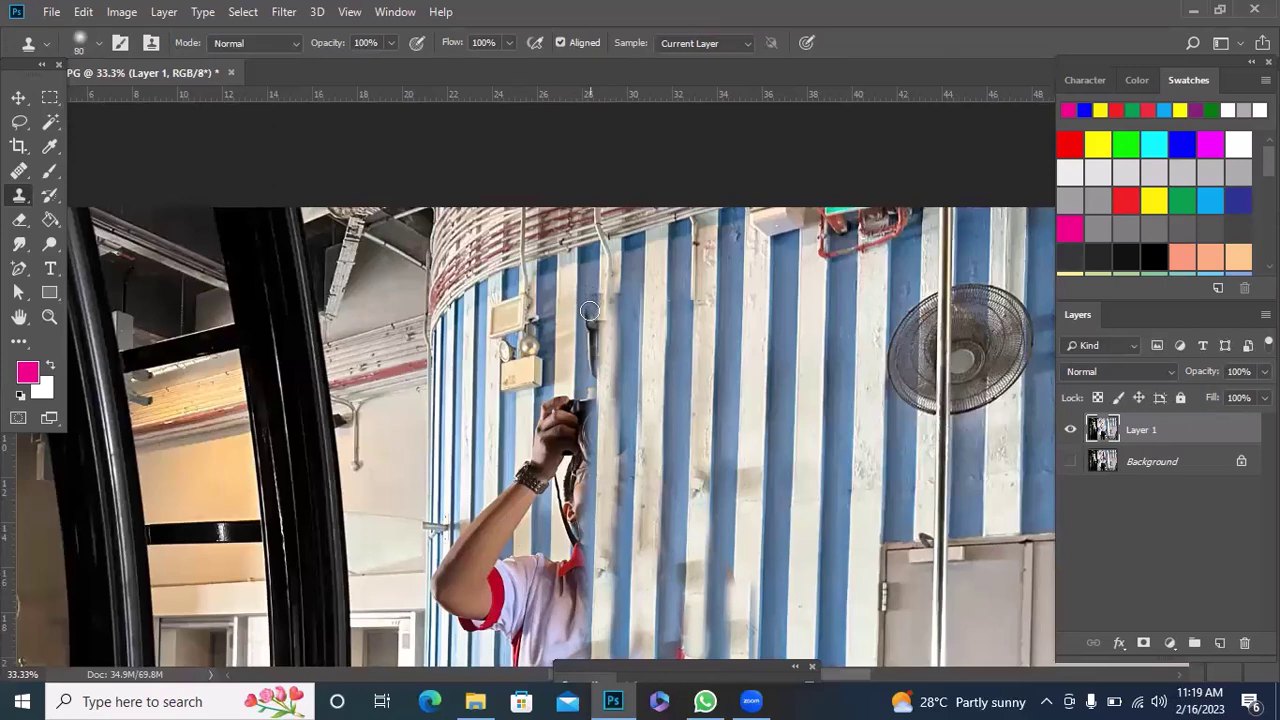
left_click_drag(589, 323, 587, 470)
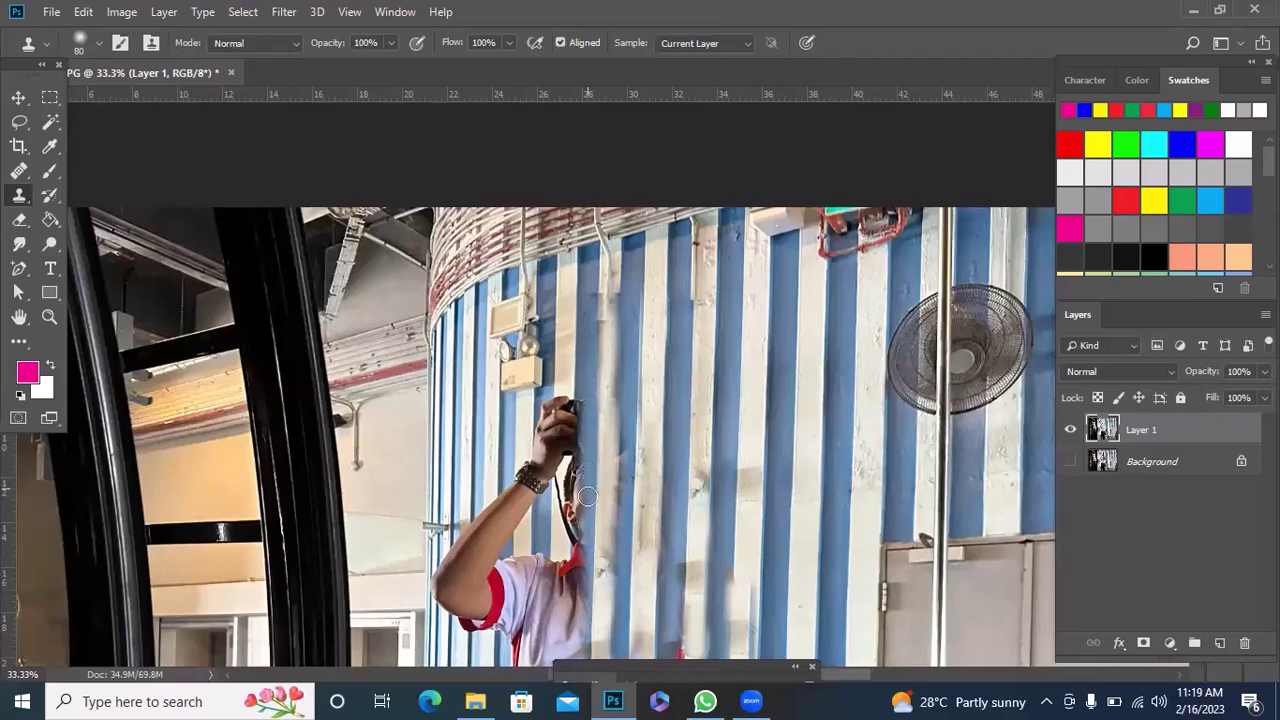
left_click_drag(587, 551, 575, 653)
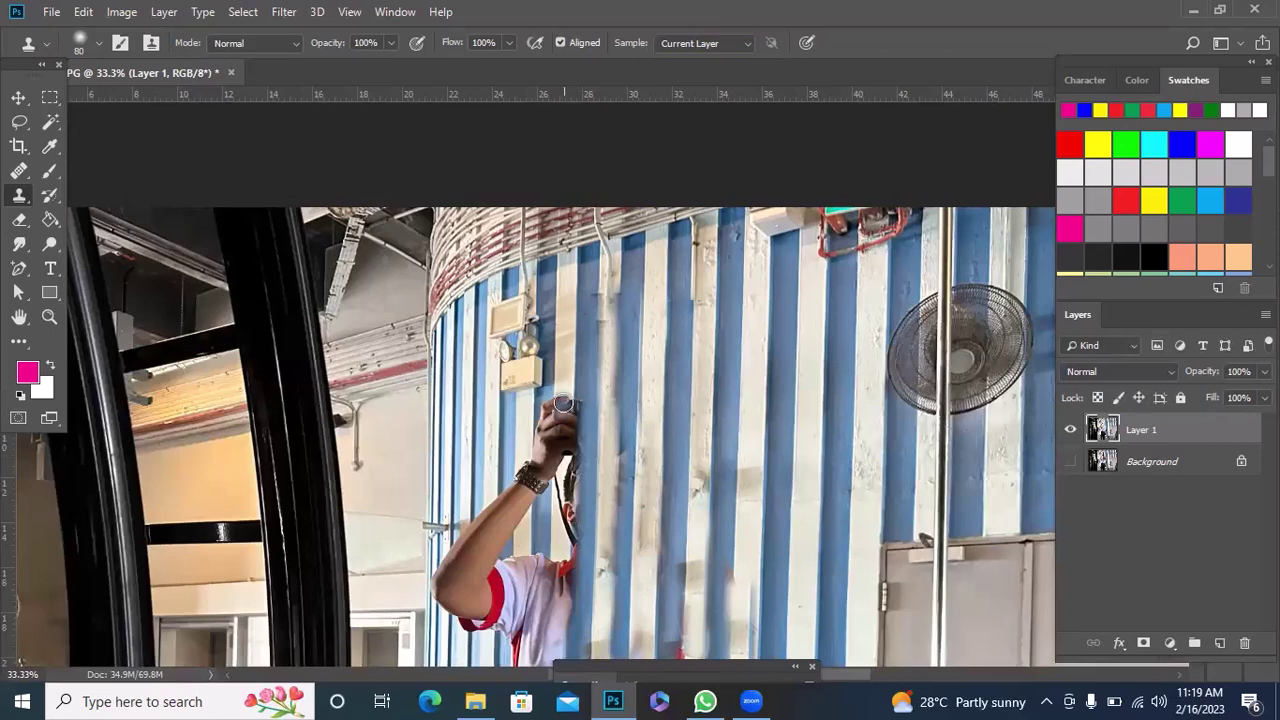
Step: At brush 125, replace the raised hand and shirt below with wall texture
key("bracketright")
key("bracketright")
key("bracketright")
left_click_drag(563, 403, 591, 424)
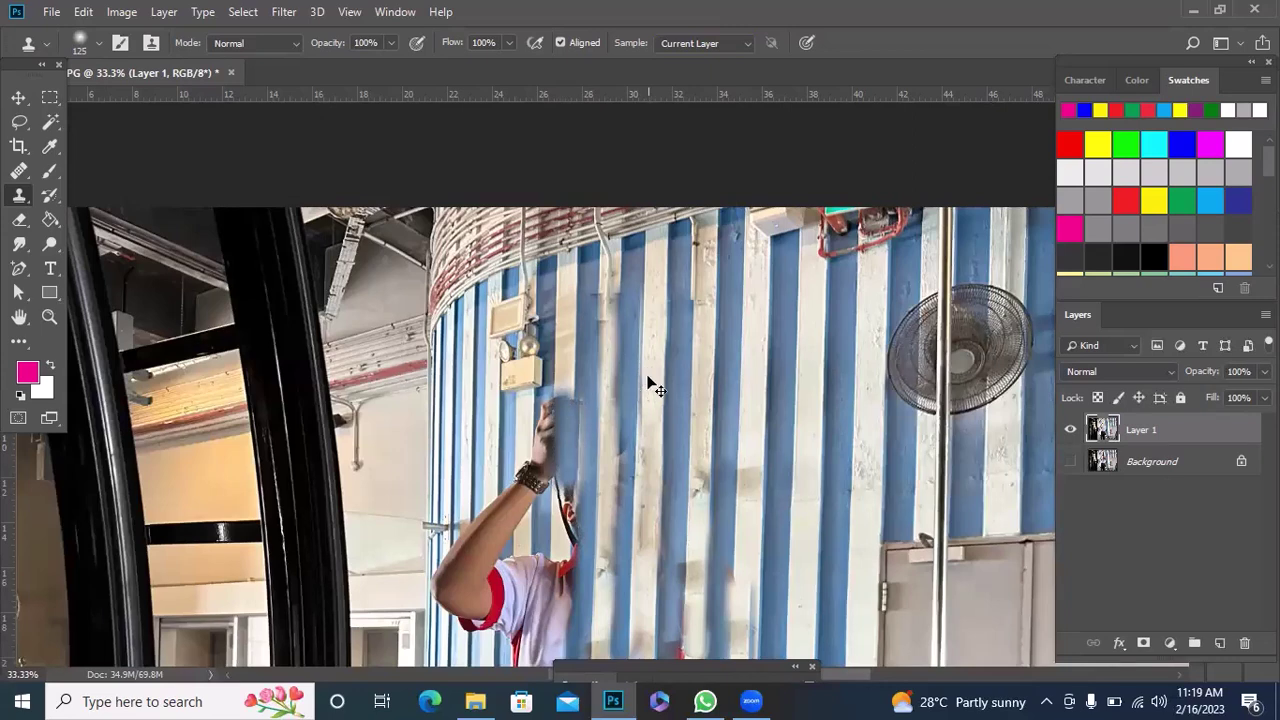
key("ctrl+z")
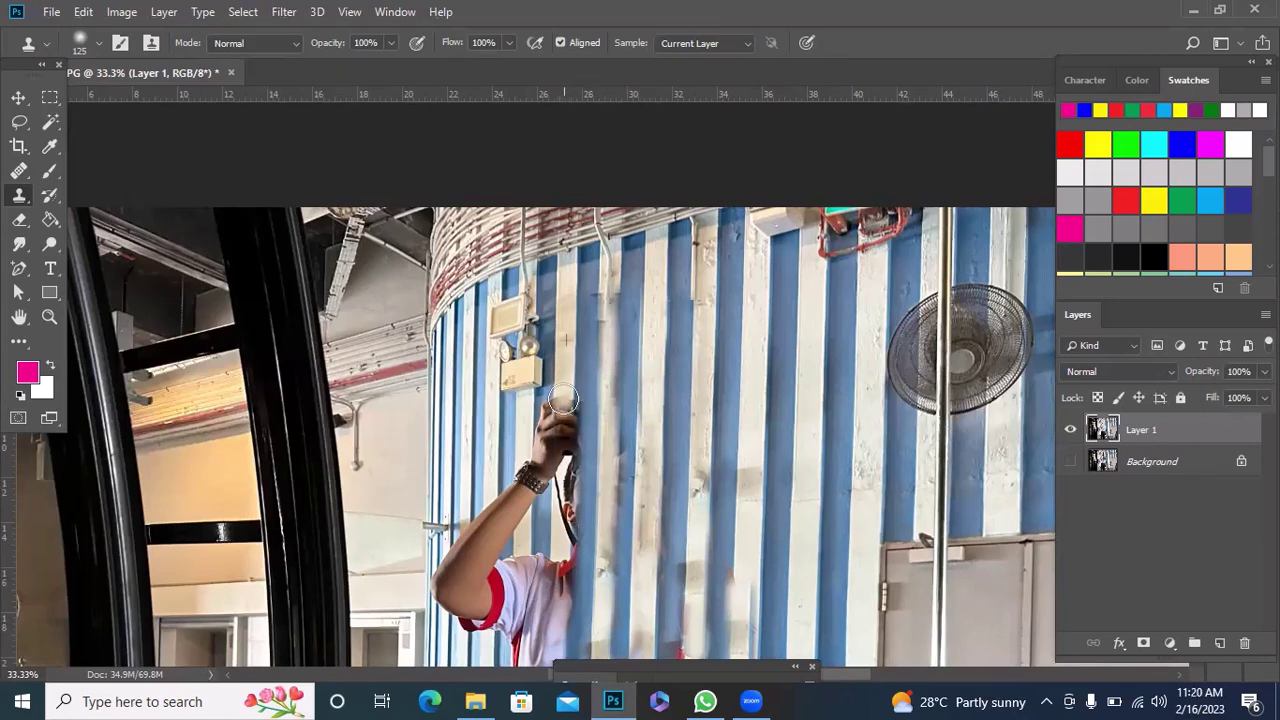
left_click_drag(563, 400, 563, 618)
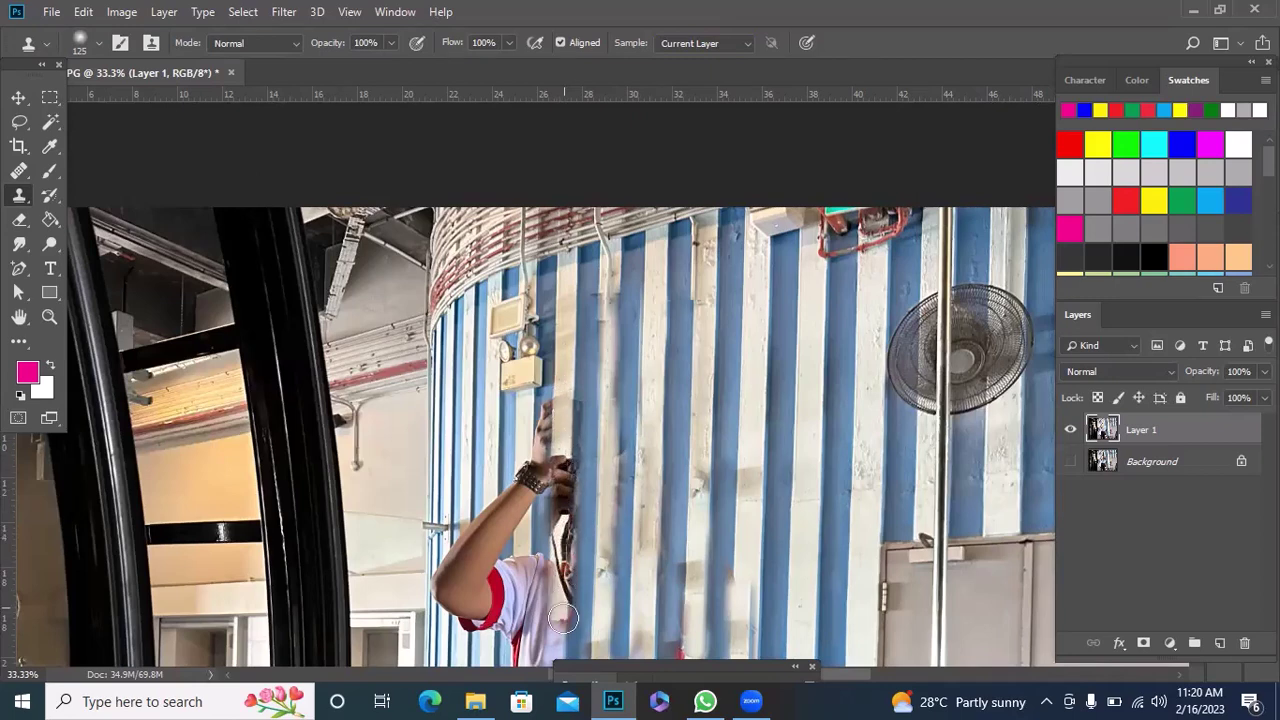
left_click_drag(563, 618, 563, 655)
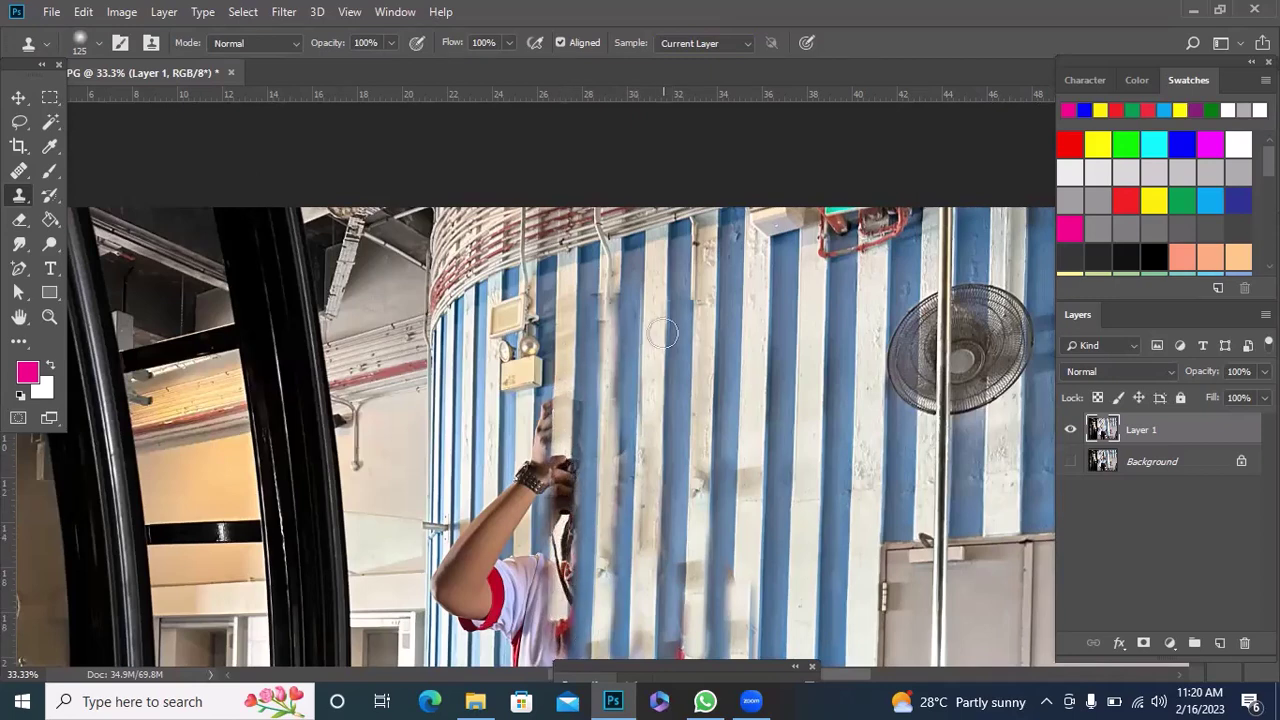
Step: At brush 100, paint out the hand, phone edge, wrist, watch and dark strip
key("bracketleft")
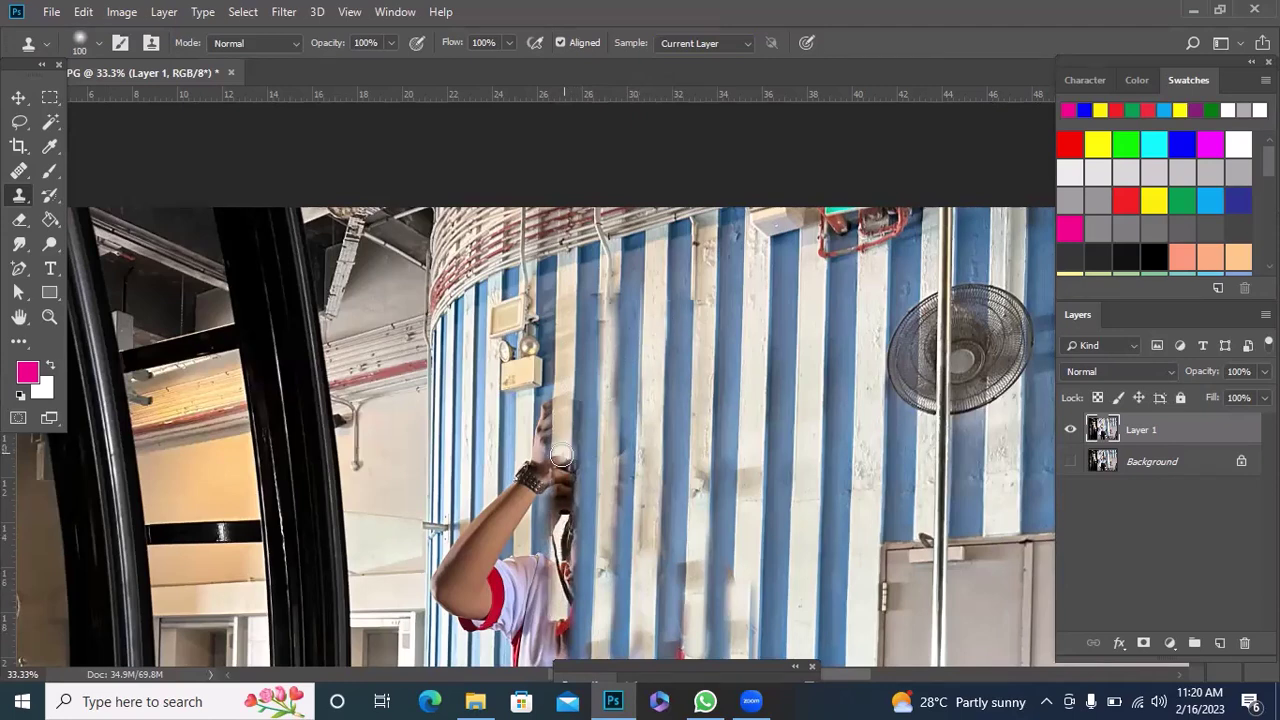
left_click_drag(561, 467, 558, 653)
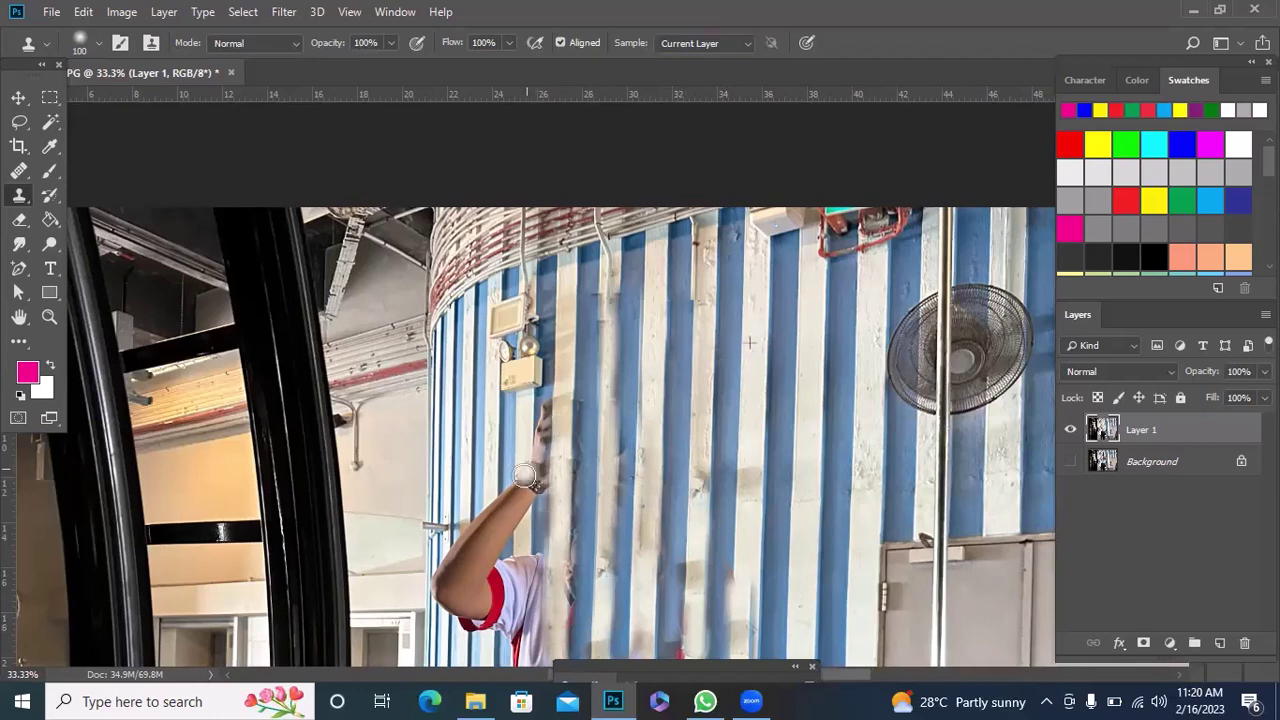
left_click_drag(518, 478, 514, 655)
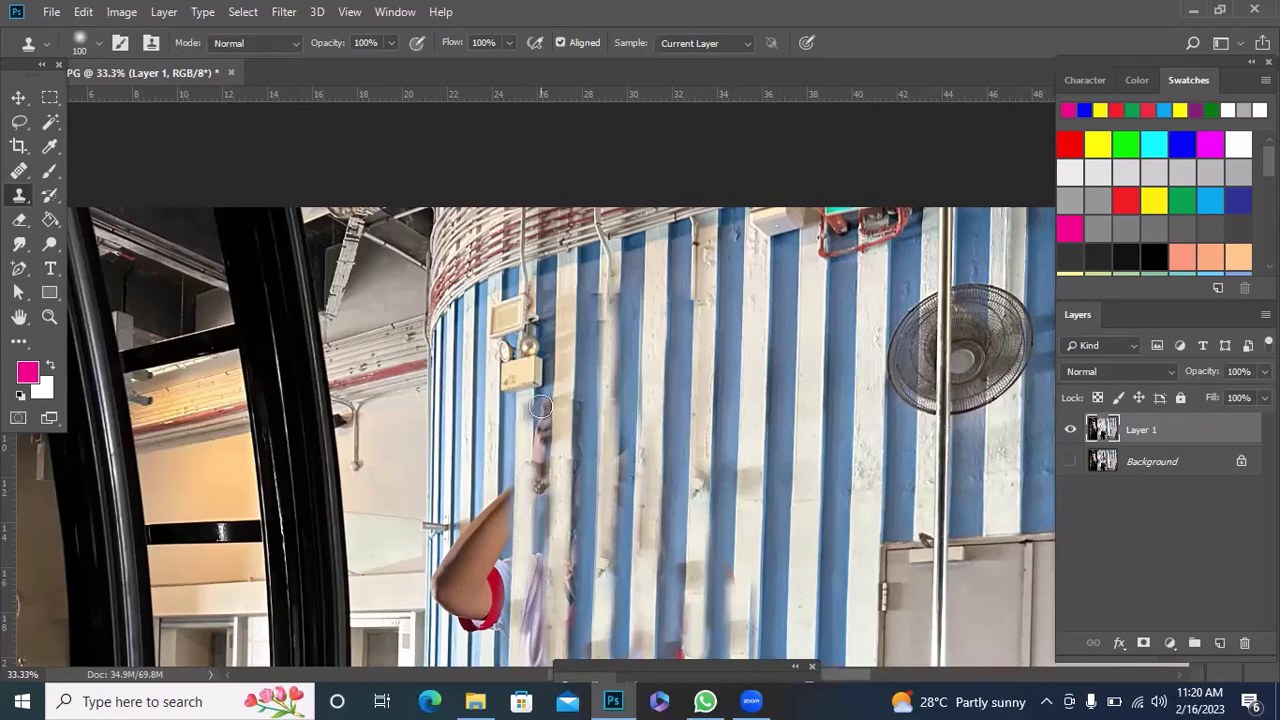
left_click_drag(544, 404, 539, 653)
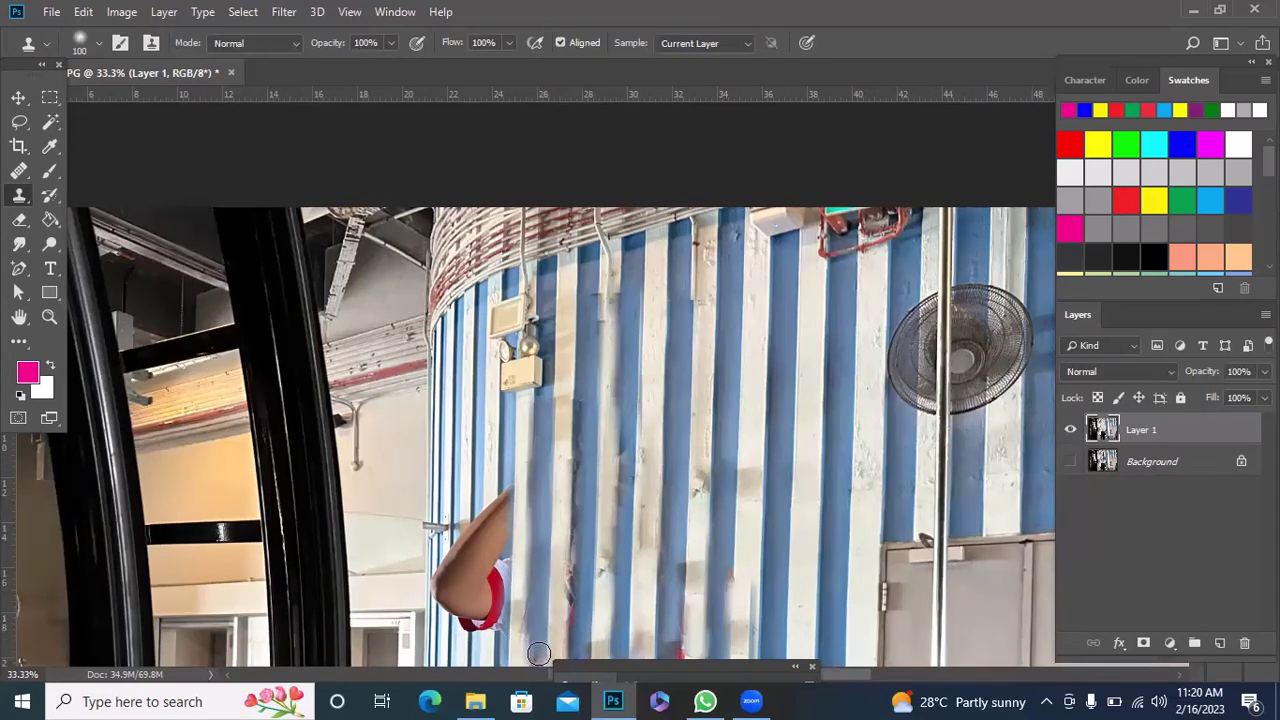
left_click(728, 342, "alt")
left_click_drag(584, 515, 582, 654)
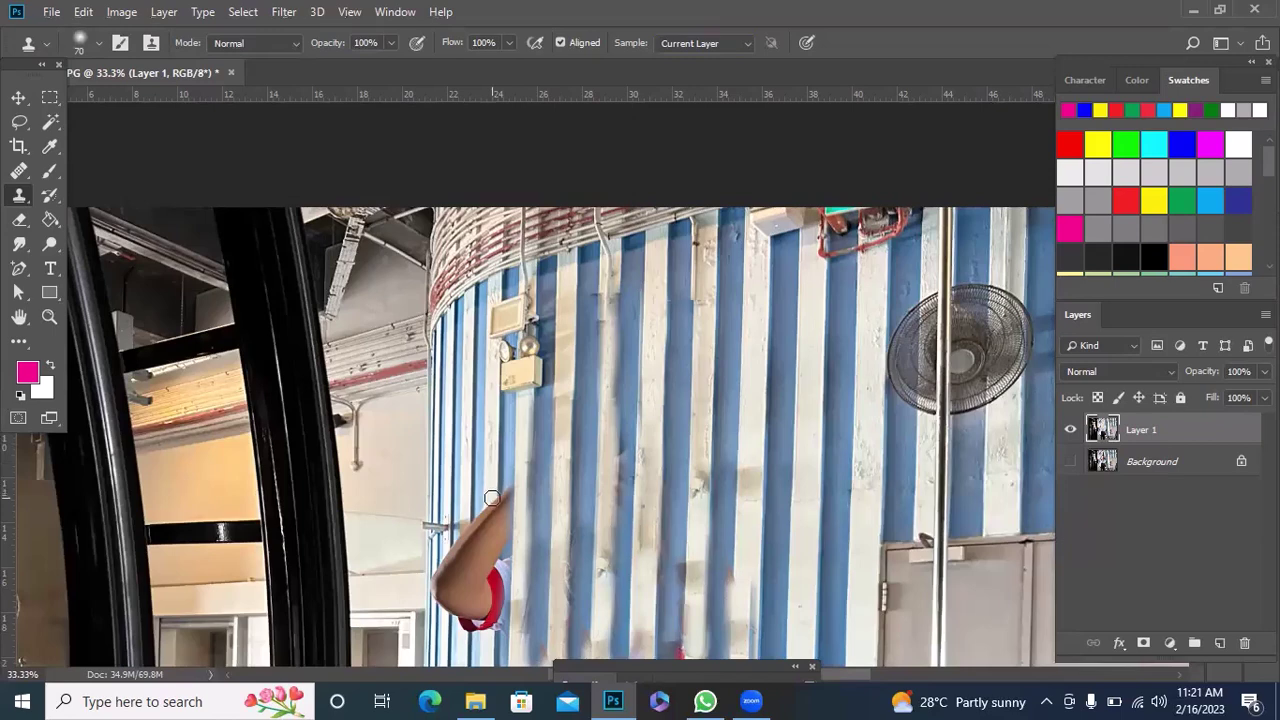
Step: Paint wall stripes over the remaining arm, red sleeve and leftover skin patches
left_click_drag(492, 522, 488, 554)
left_click_drag(488, 522, 480, 620)
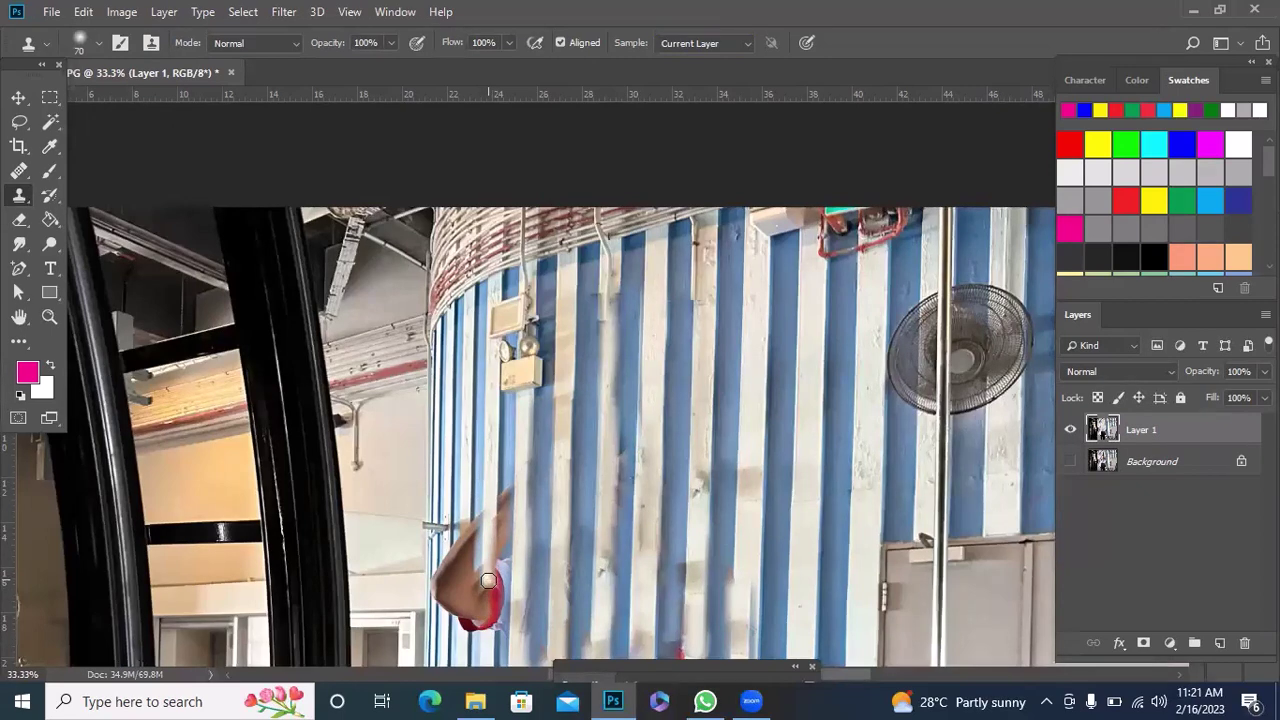
left_click_drag(482, 586, 480, 652)
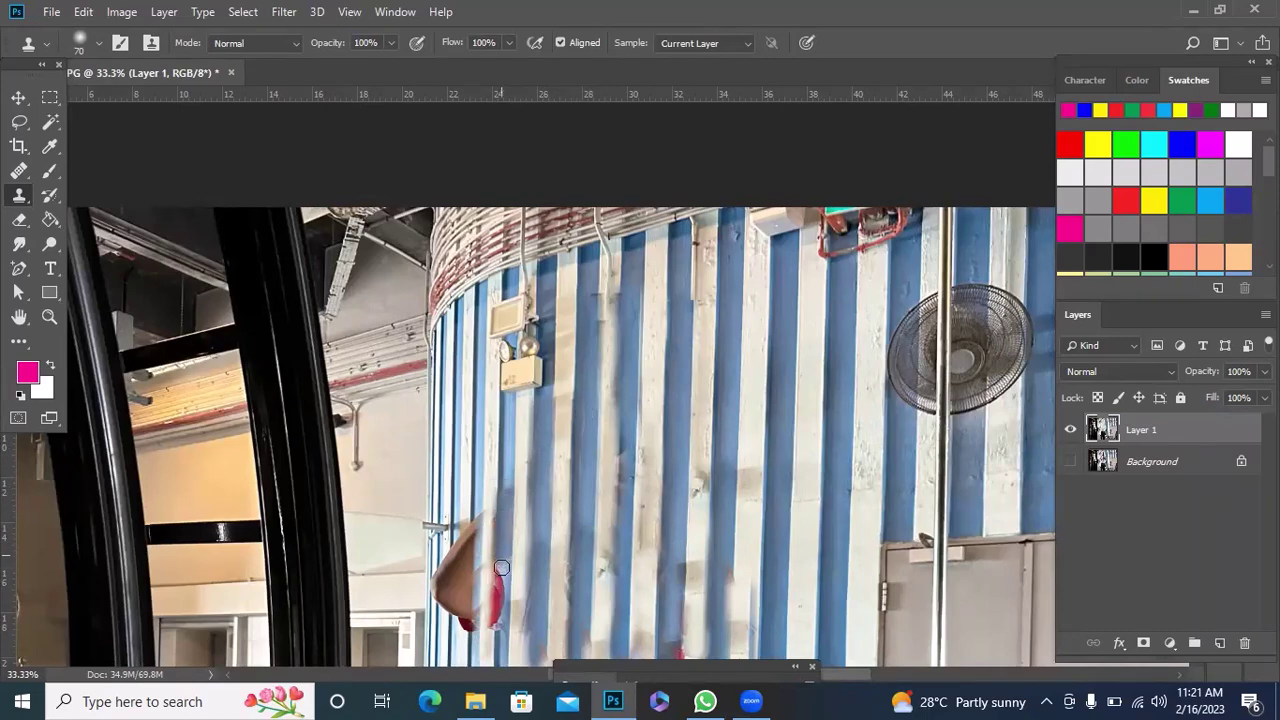
left_click_drag(501, 603, 499, 645)
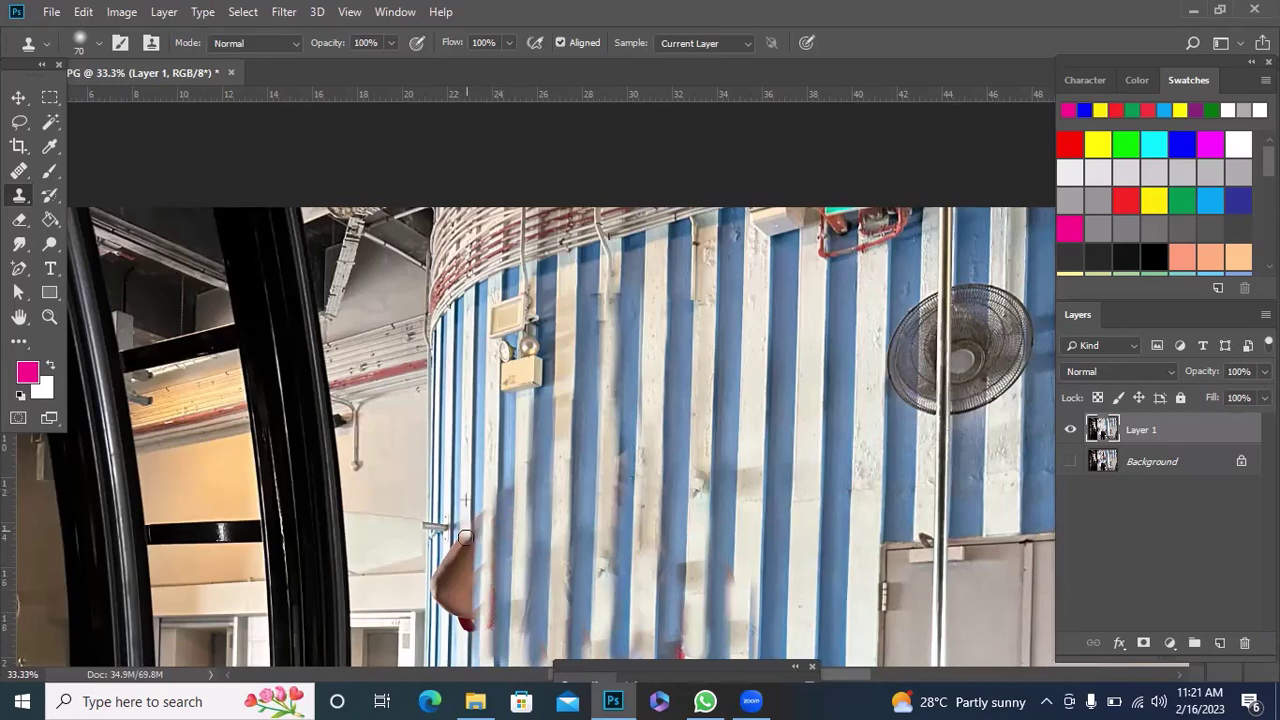
left_click_drag(465, 537, 460, 645)
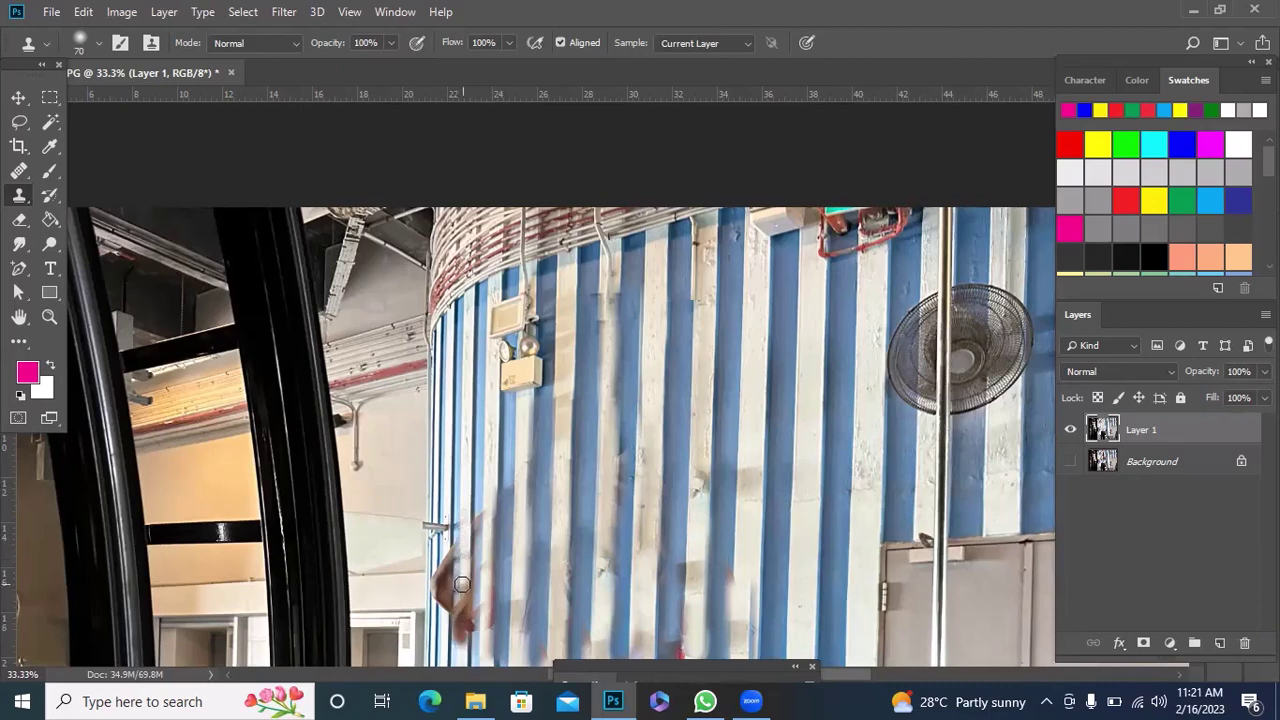
left_click_drag(462, 590, 460, 655)
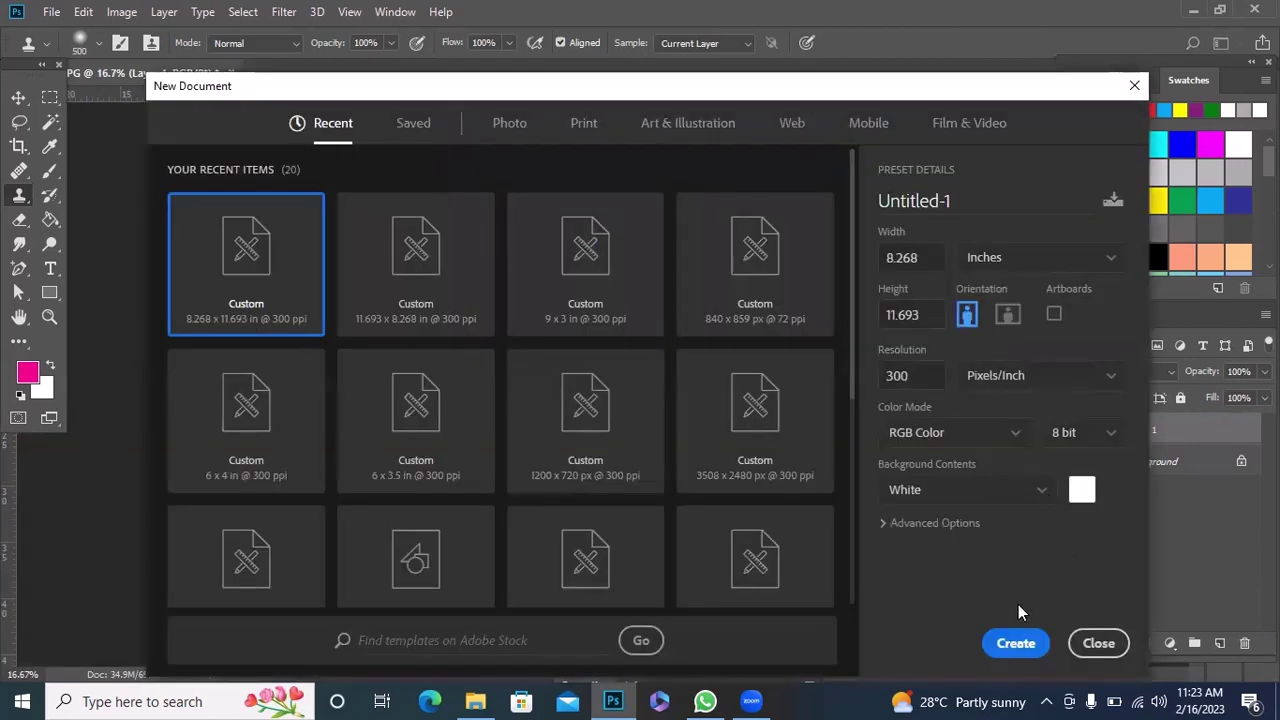
Step: Create a landscape document and fill a top-left rectangle with pink on a new layer
left_click(1007, 316)
left_click(1015, 643)
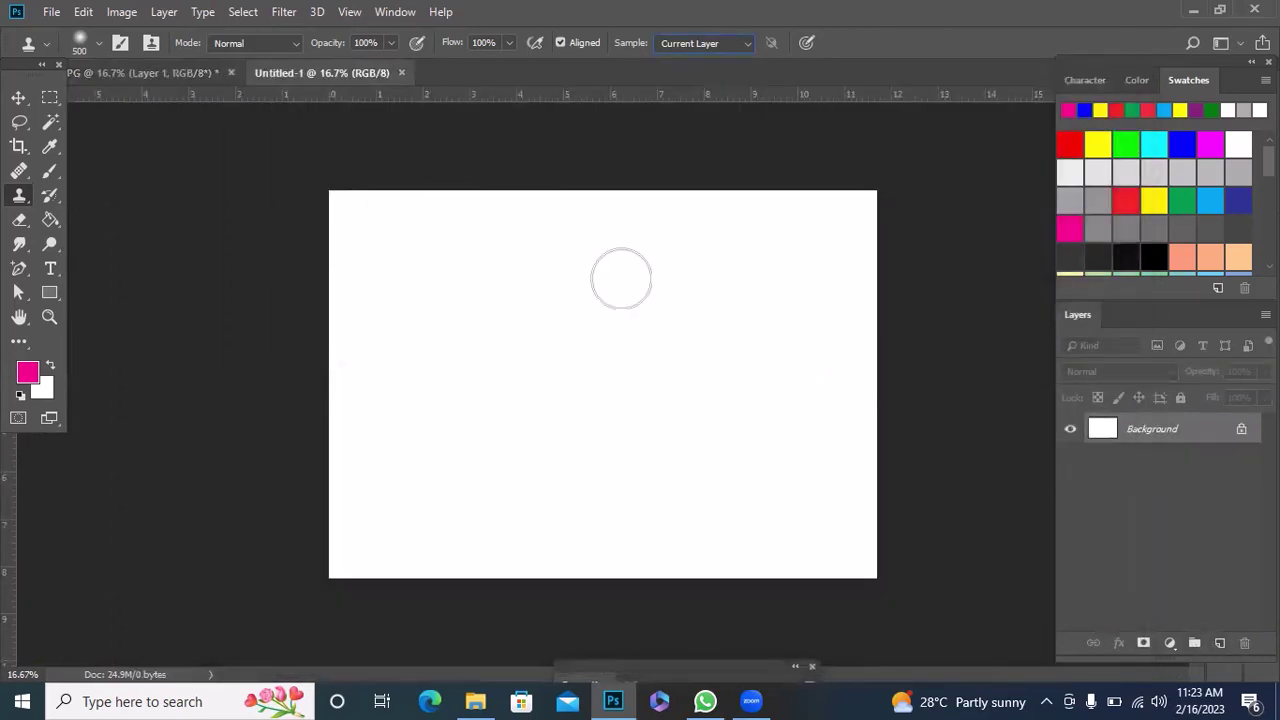
left_click(47, 120)
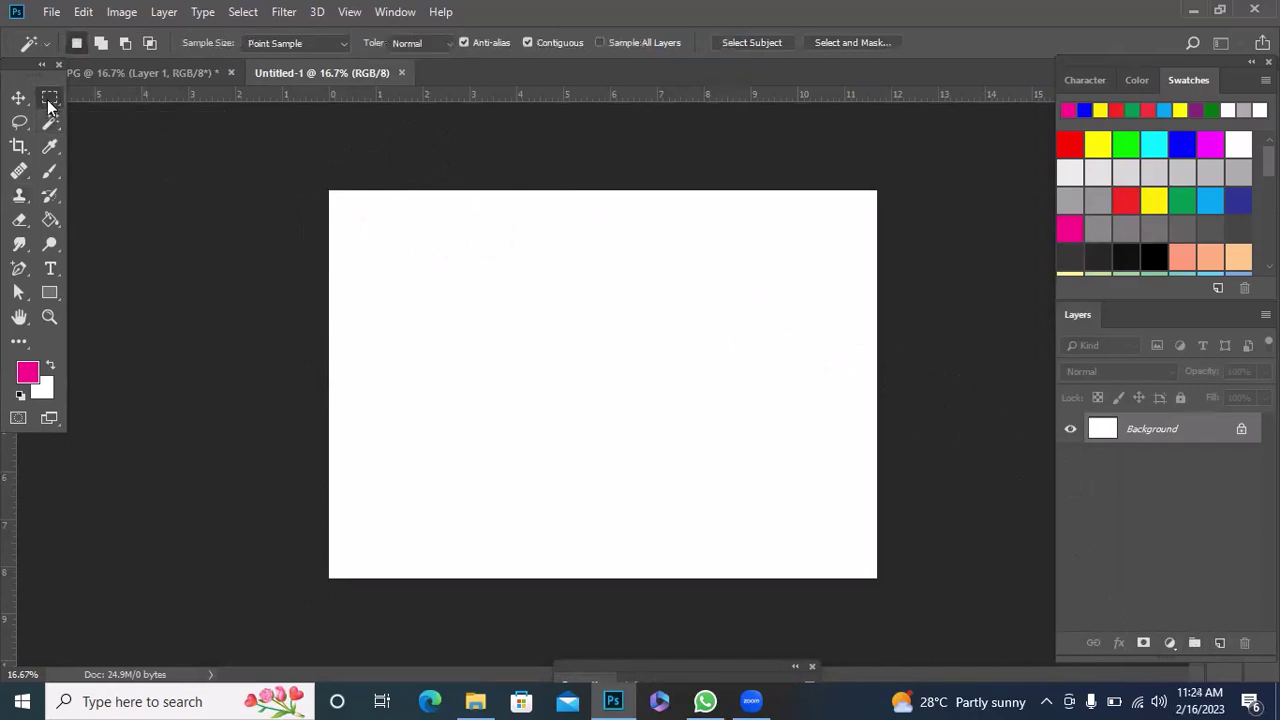
left_click(49, 97)
left_click(126, 97)
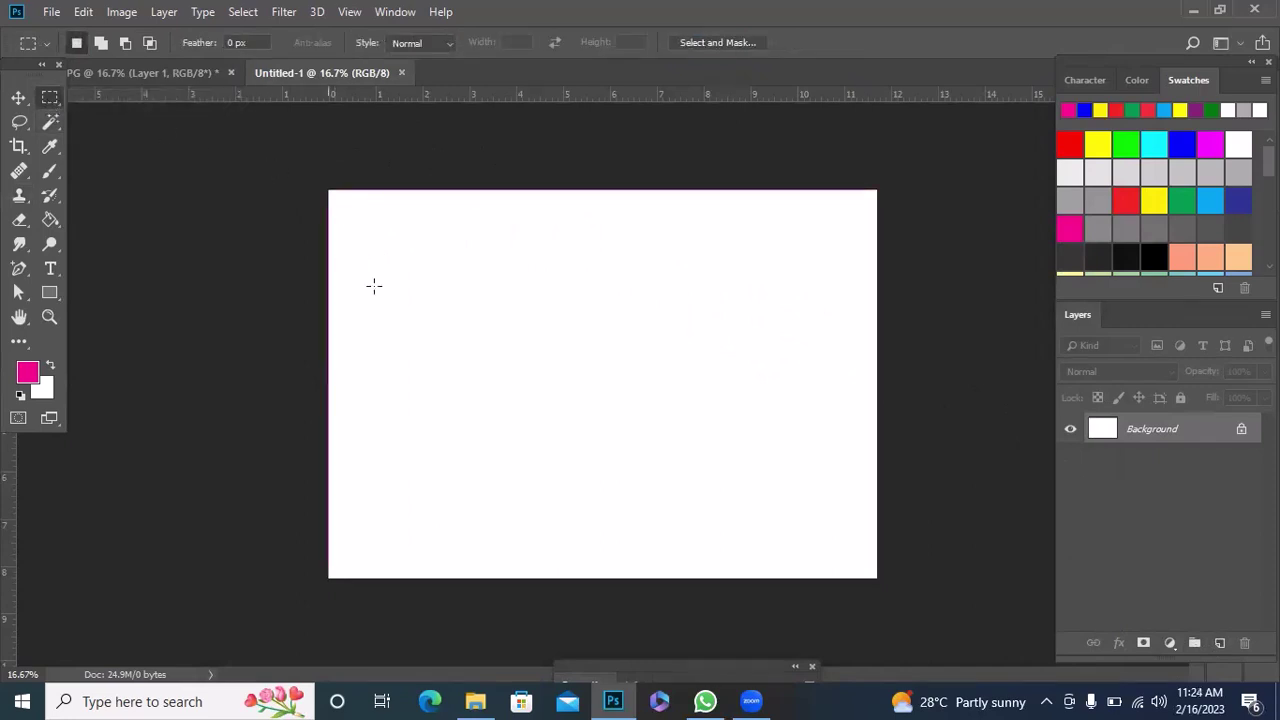
left_click_drag(334, 190, 449, 578)
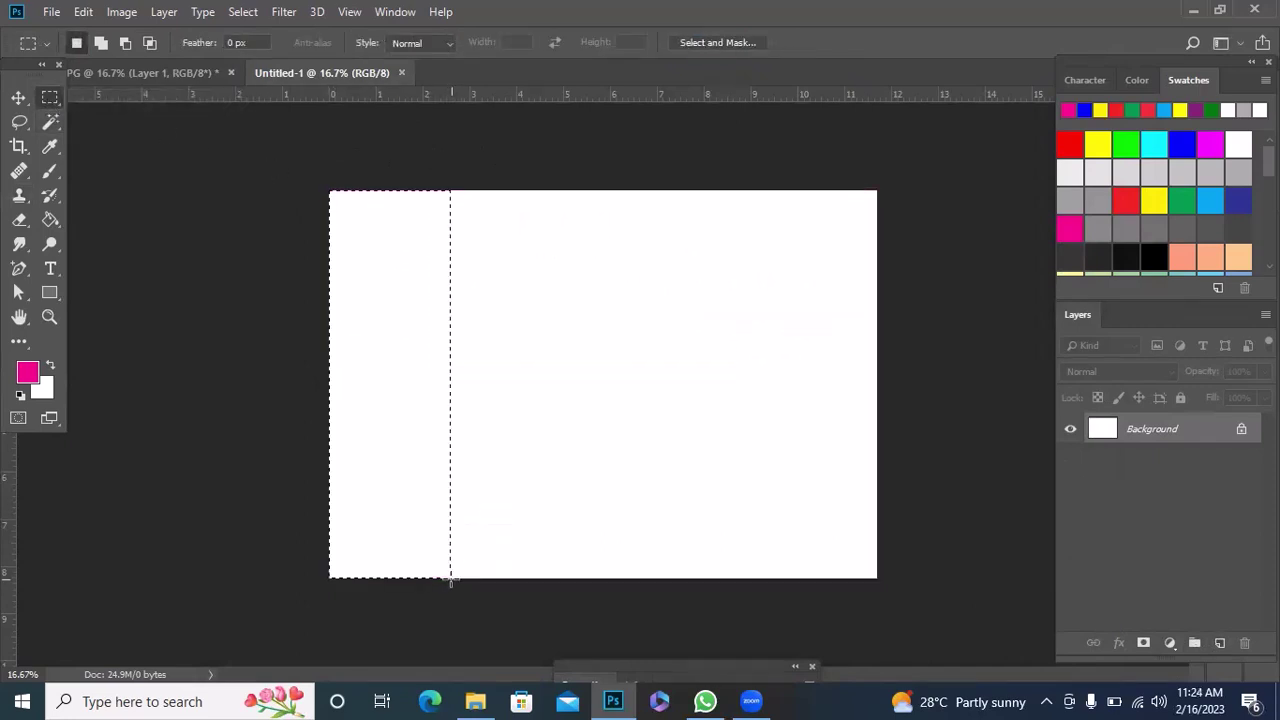
left_click(1218, 643)
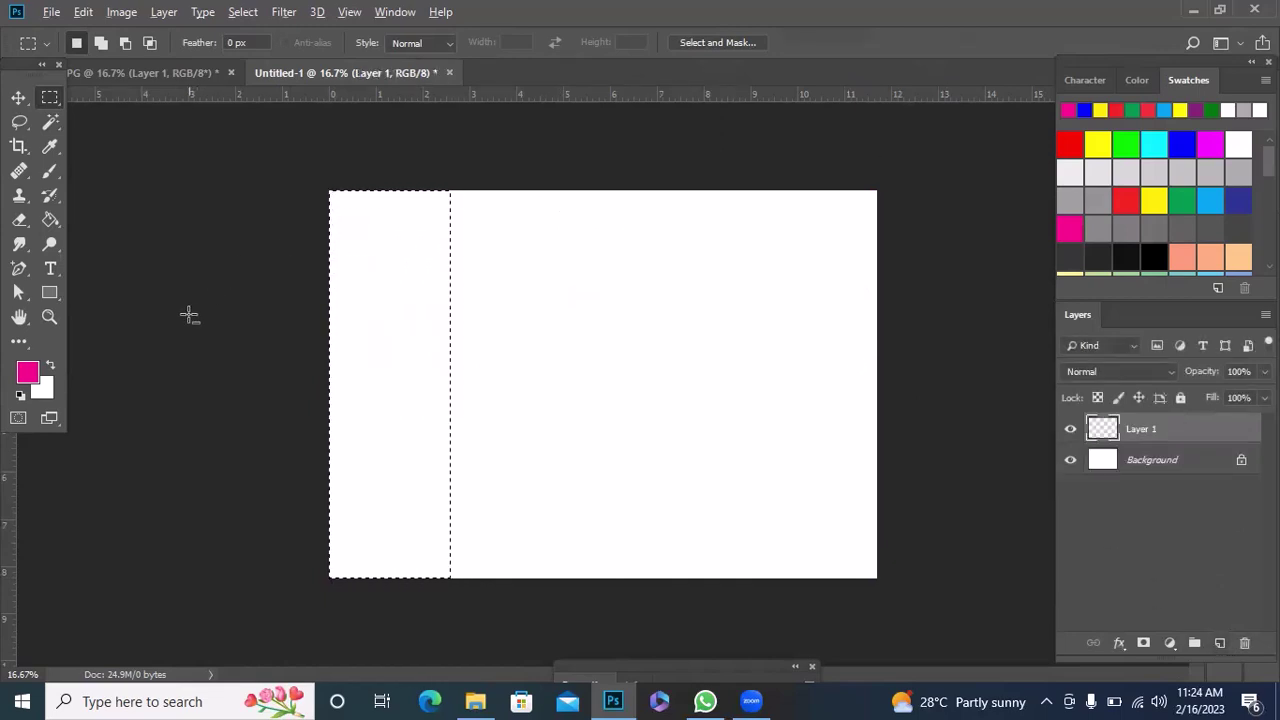
key("alt+BackSpace")
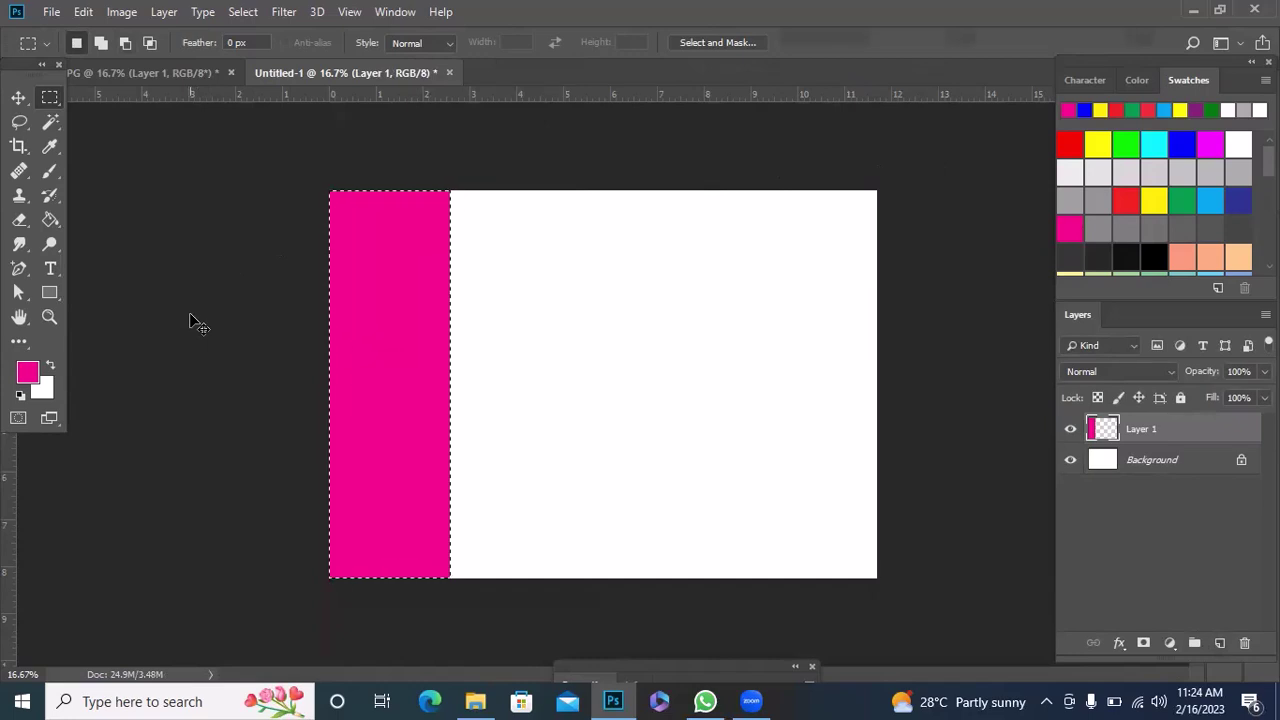
key("ctrl+d")
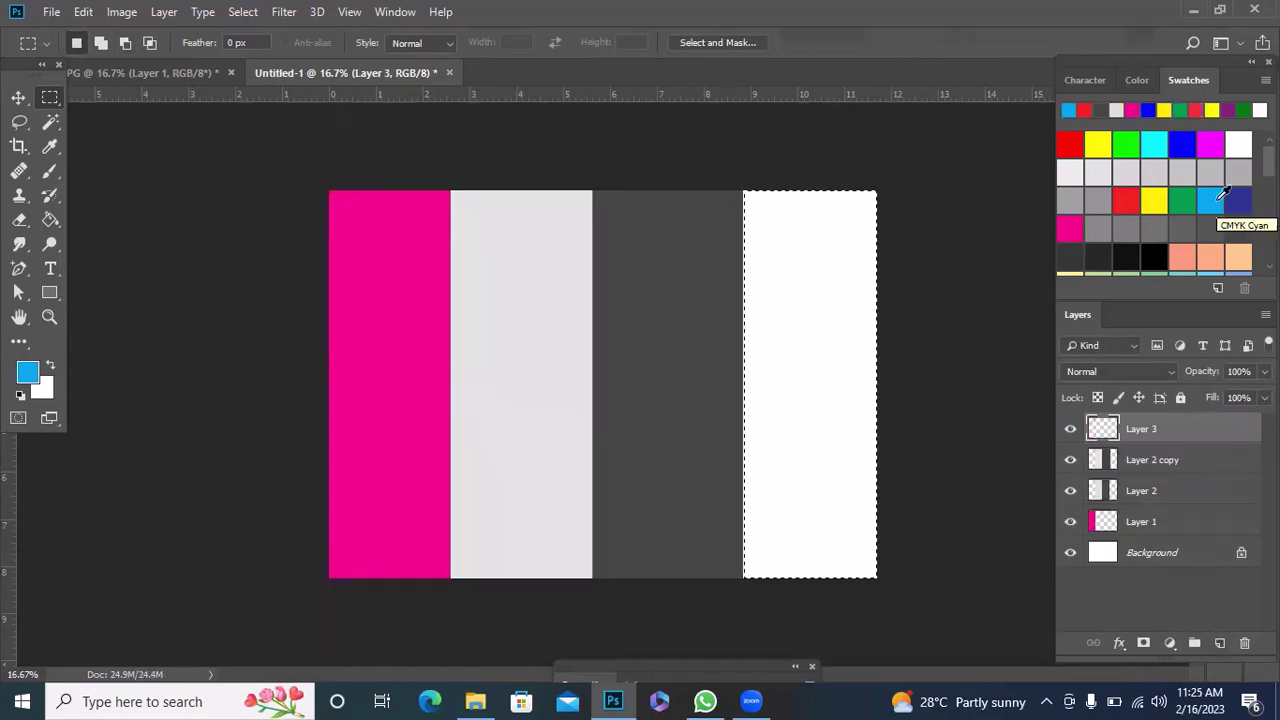
Step: Fill another rectangular selection with a mid grey swatch and deselect
left_click(1127, 228)
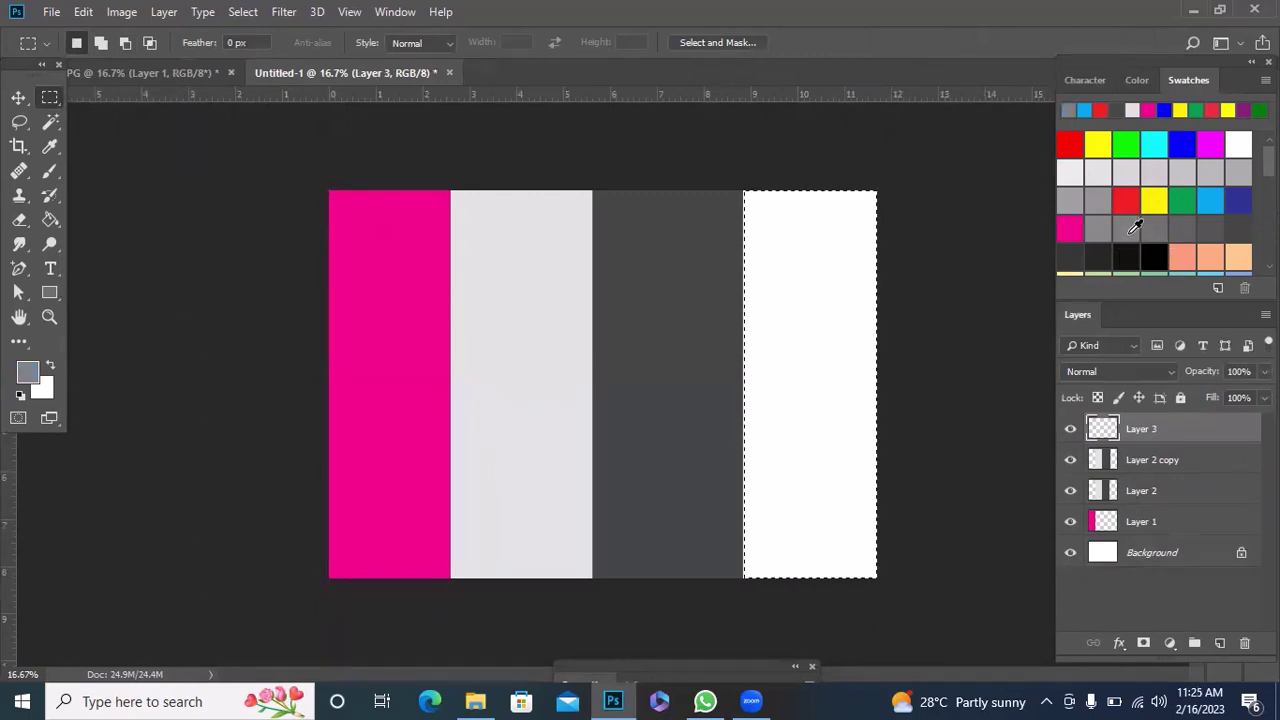
key("alt+BackSpace")
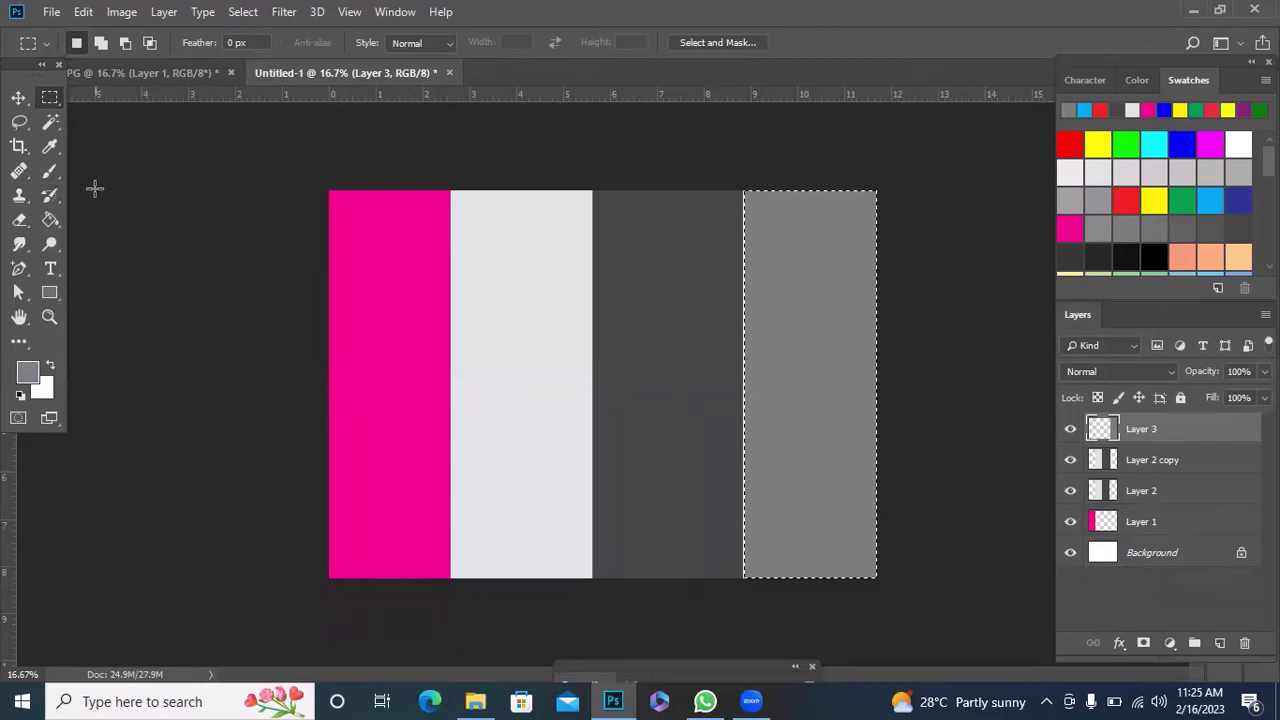
key("ctrl+d")
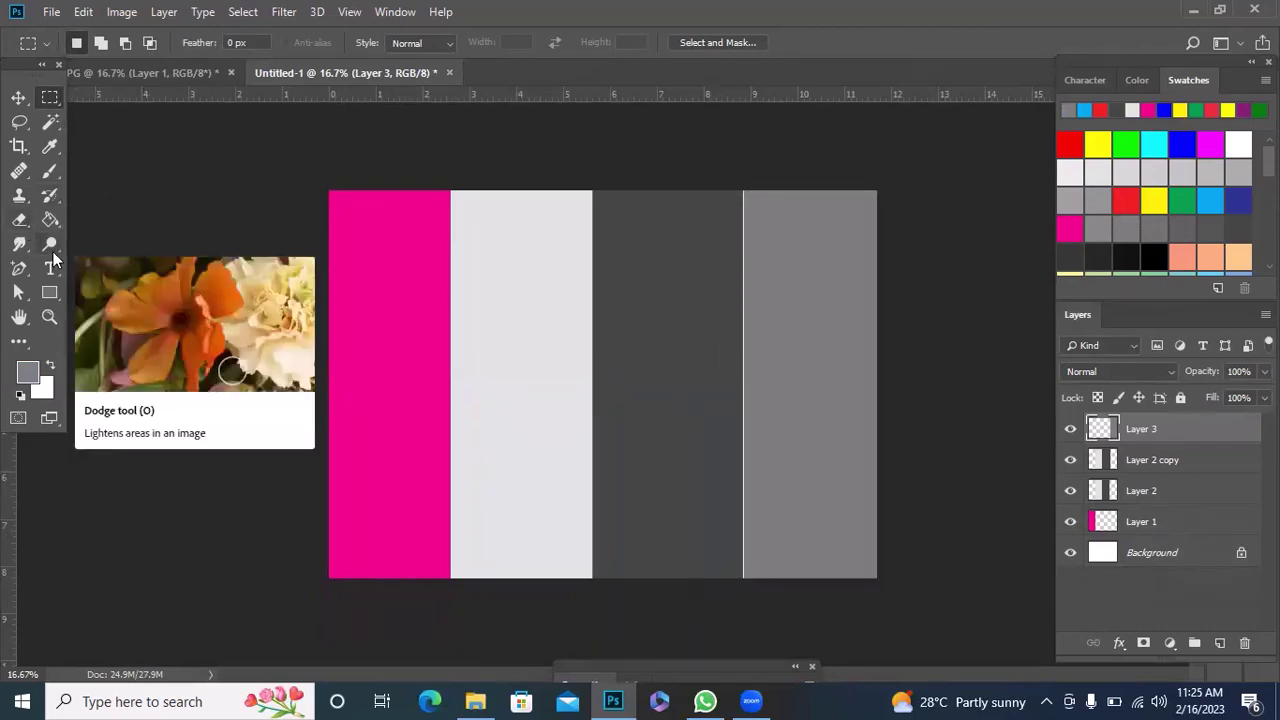
left_click(19, 196)
Step: Set the Clone Stamp to sample All Layers with Darken blend mode
left_click(120, 198)
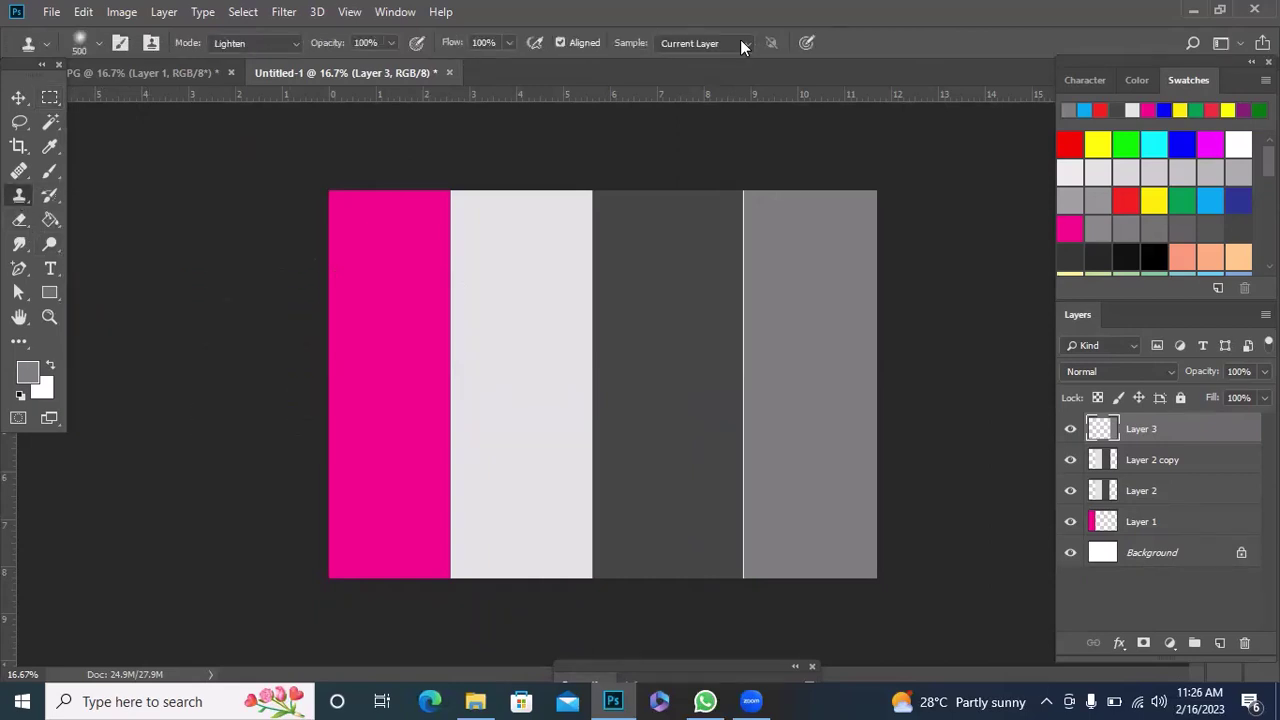
left_click(744, 42)
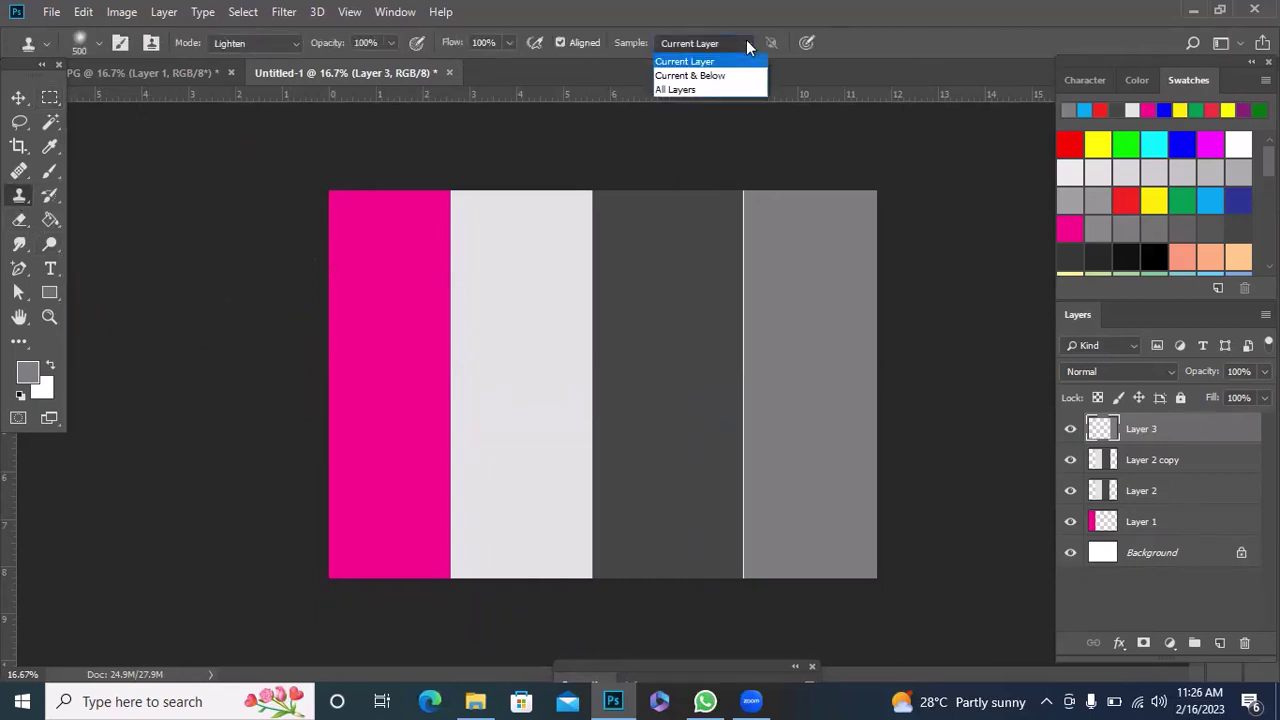
left_click(703, 91)
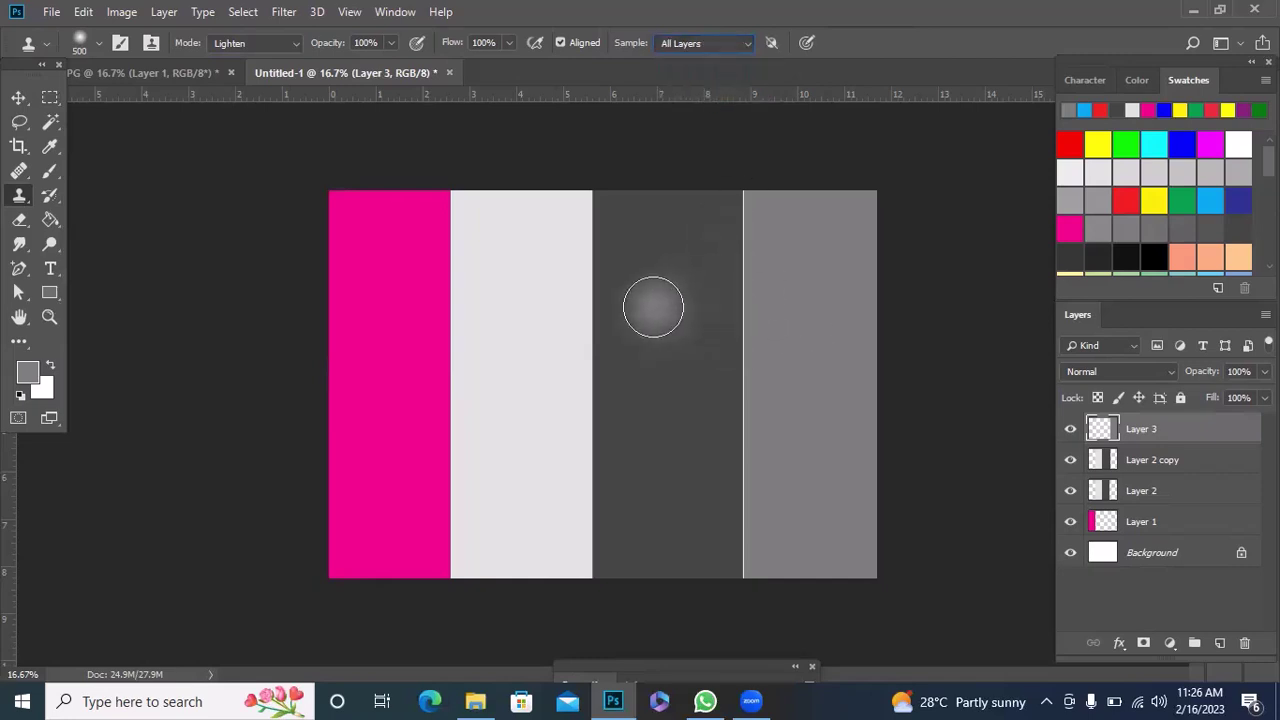
left_click(296, 43)
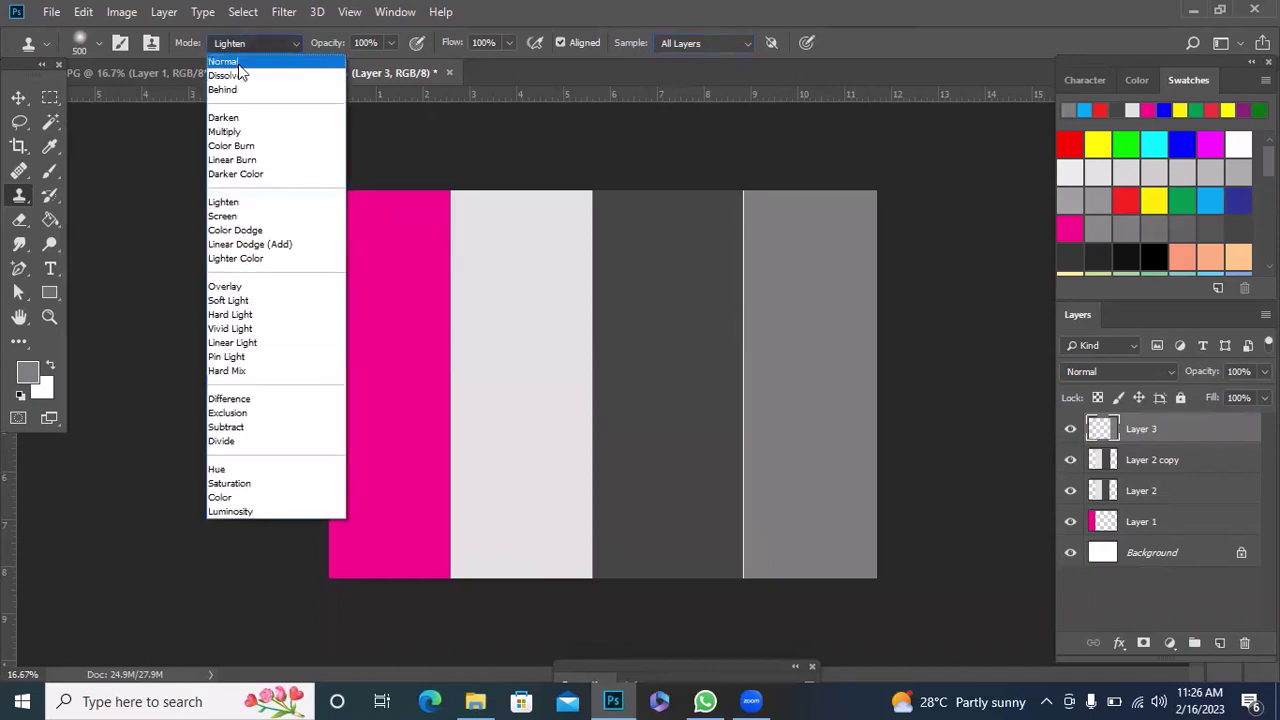
left_click(238, 63)
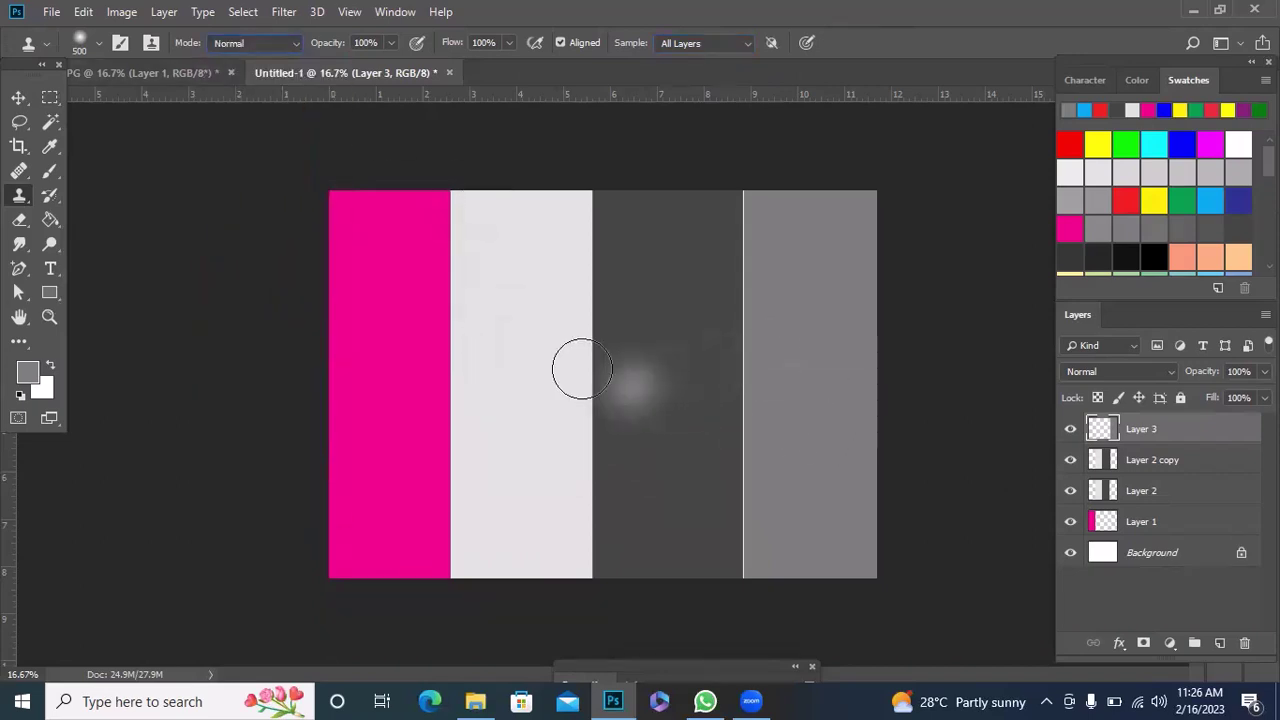
left_click(286, 42)
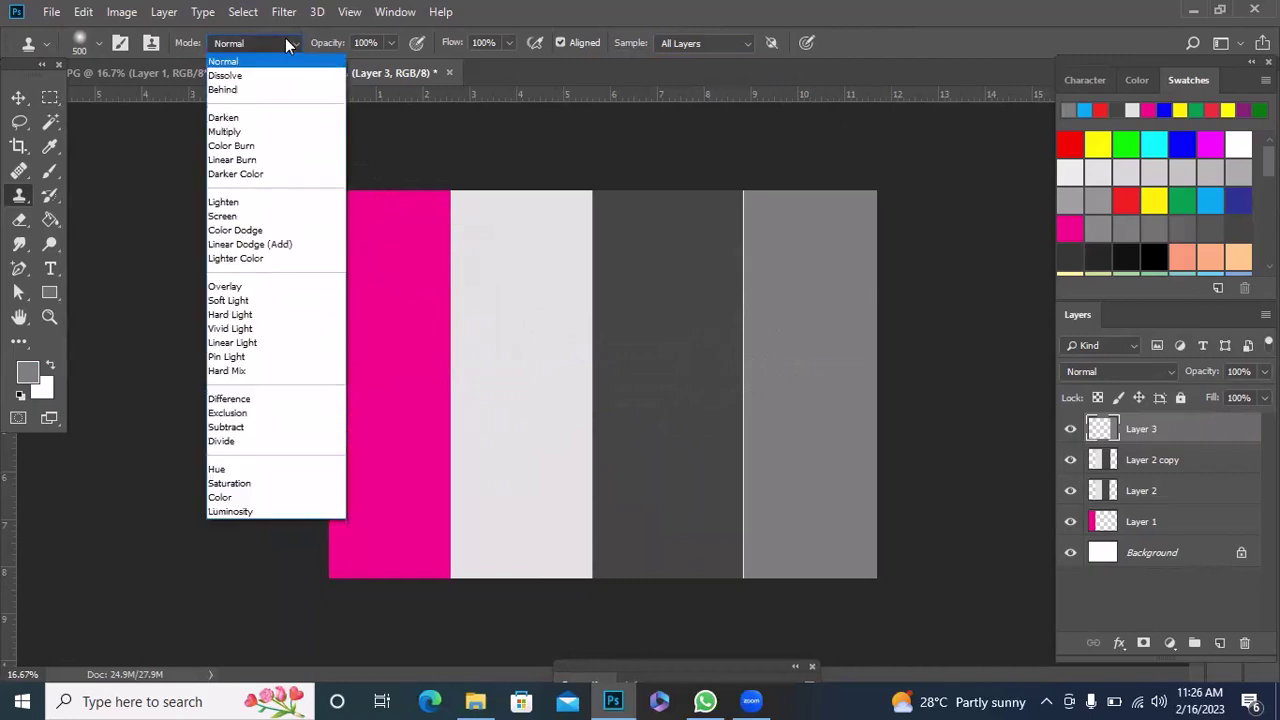
left_click(257, 118)
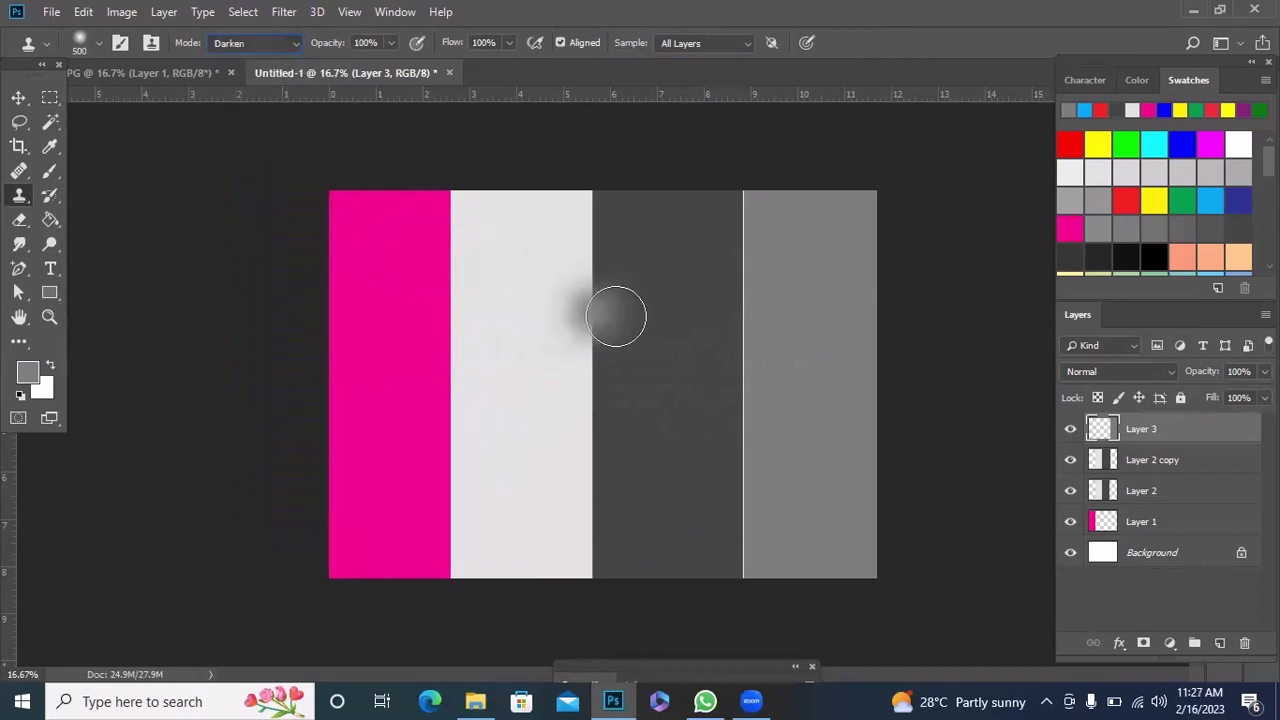
Step: Sample the dark grey column and paint a dark cloned stroke down the light column
left_click(507, 322, "alt")
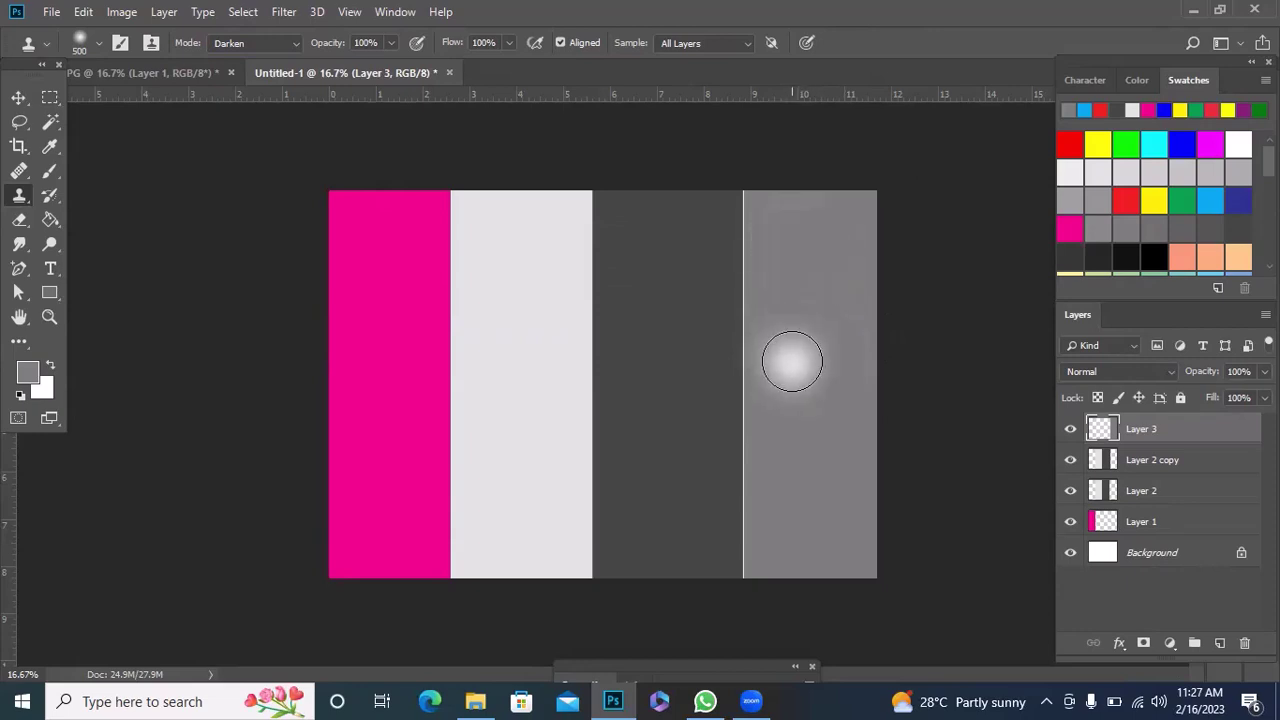
mouse_move(791, 349)
left_mouse_down()
mouse_move(816, 457)
mouse_move(808, 306)
left_mouse_up()
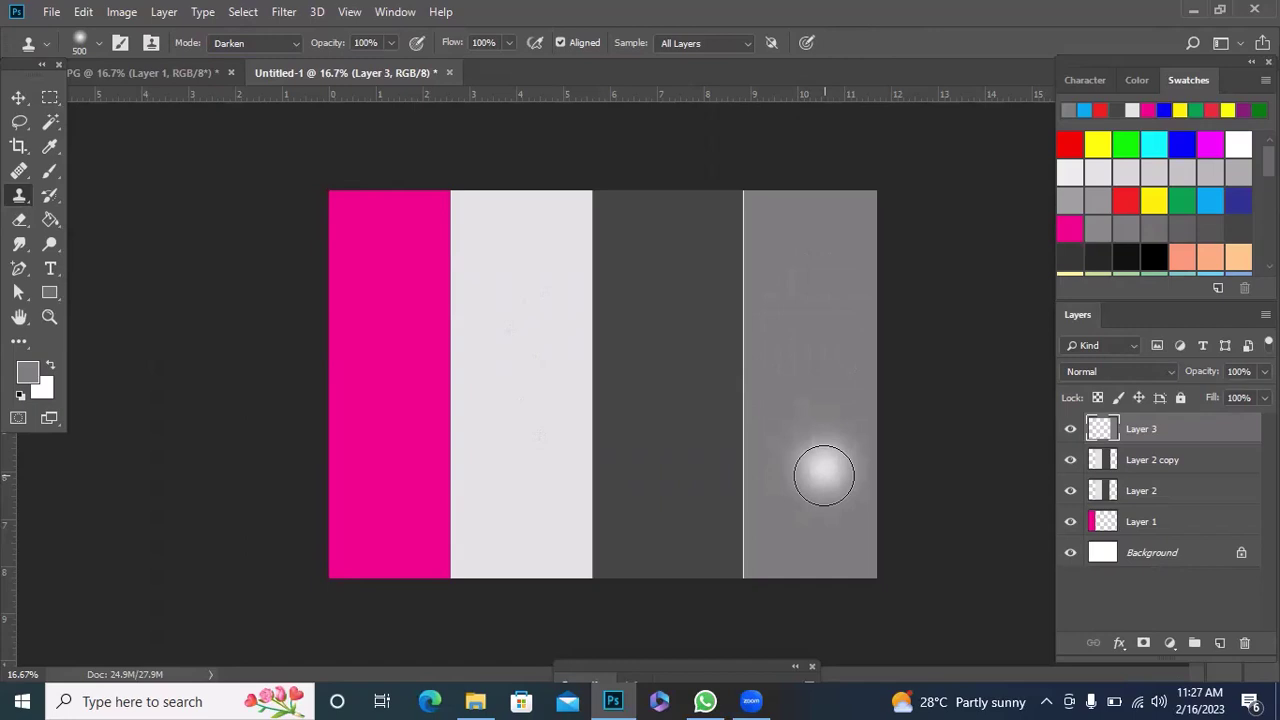
left_click(652, 348, "alt")
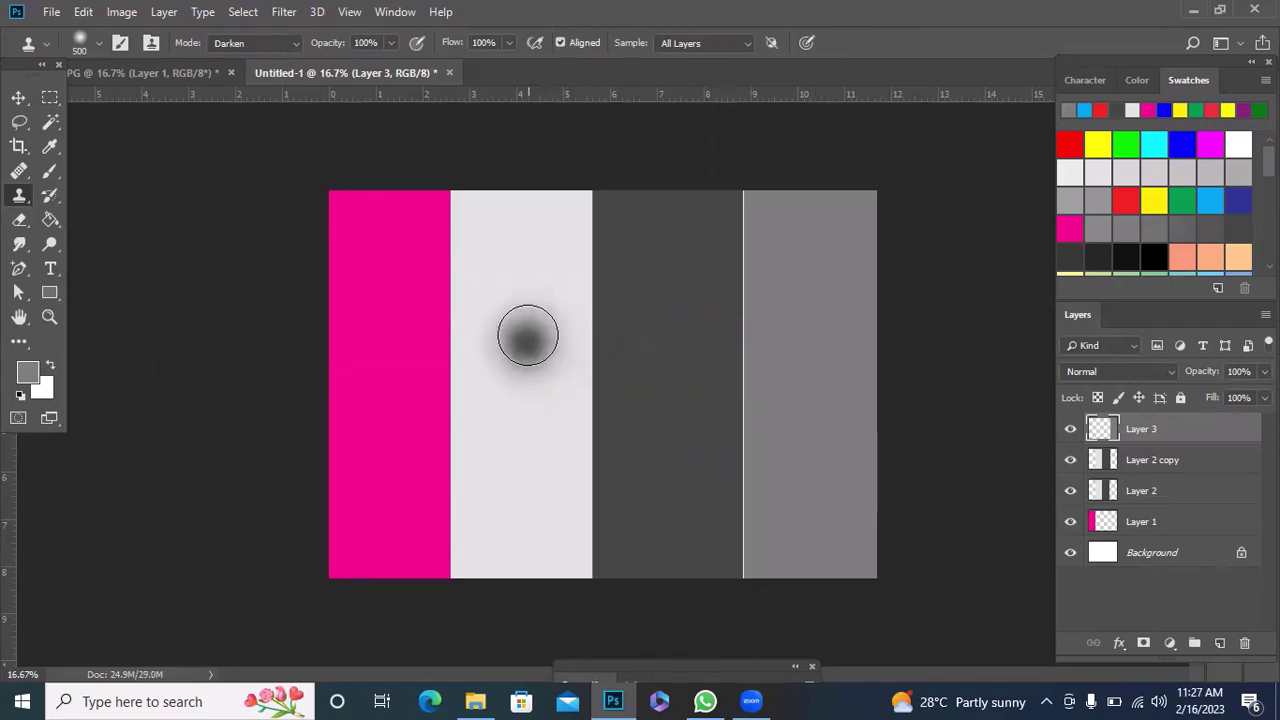
left_click_drag(530, 278, 530, 475)
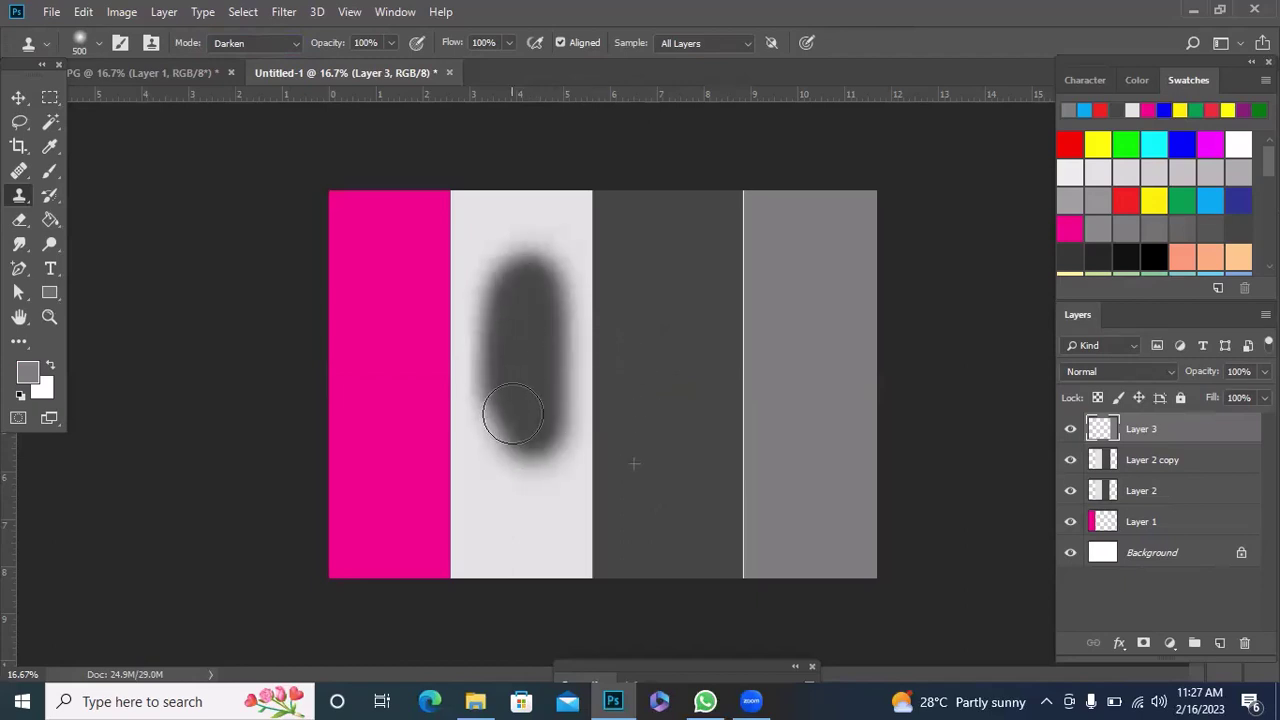
Step: Clone a pink patch onto the light column's bottom and a light smear onto the dark column
left_click(395, 355, "alt")
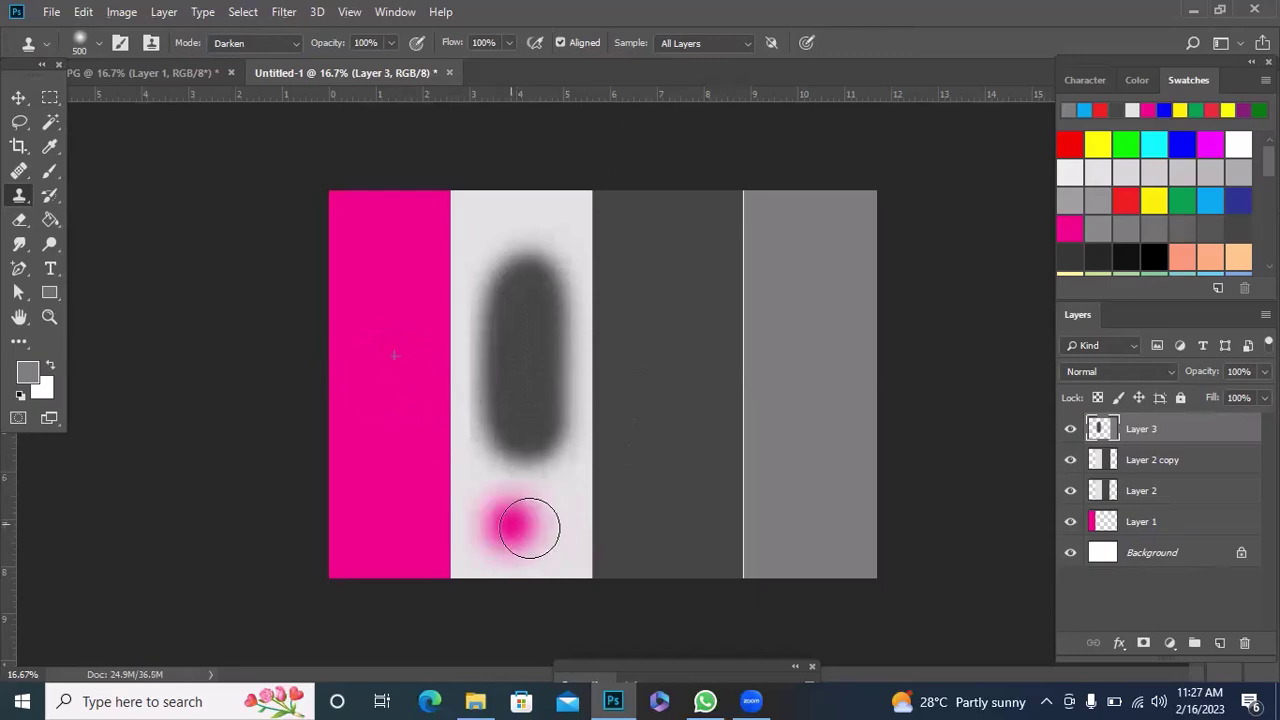
mouse_move(491, 523)
left_mouse_down()
mouse_move(541, 523)
mouse_move(503, 524)
mouse_move(543, 534)
left_mouse_up()
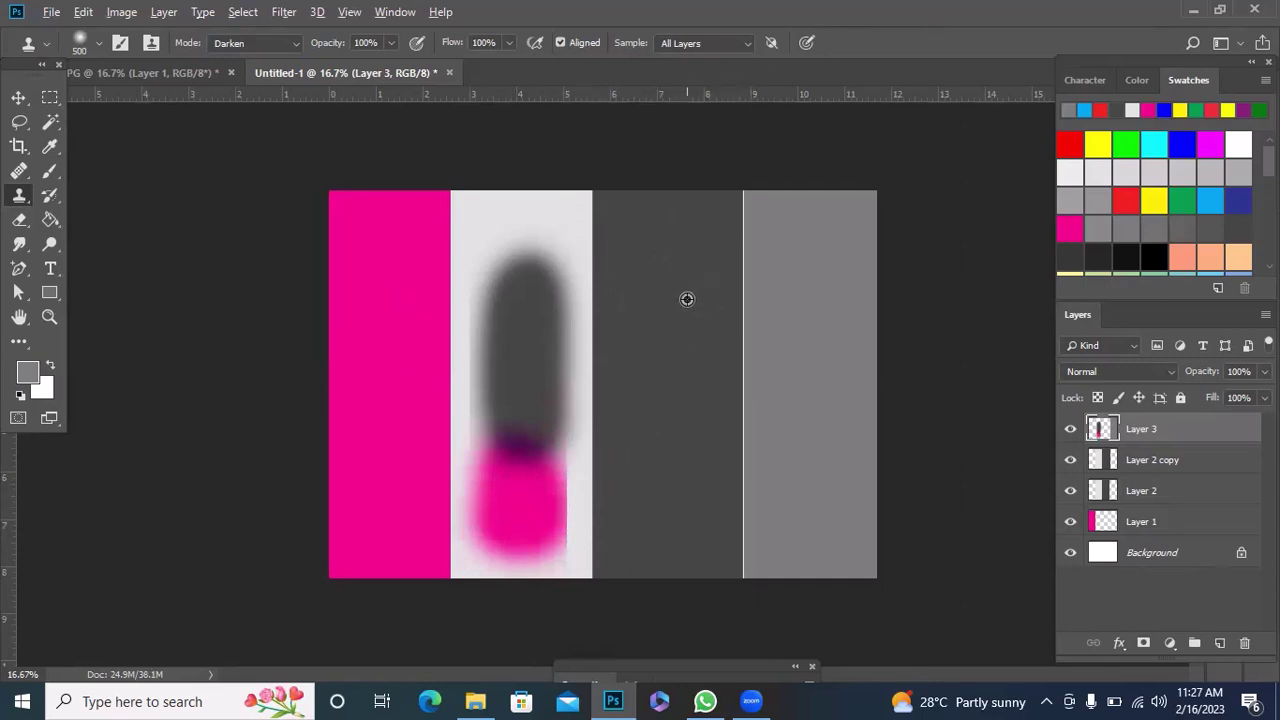
left_click(499, 222, "alt")
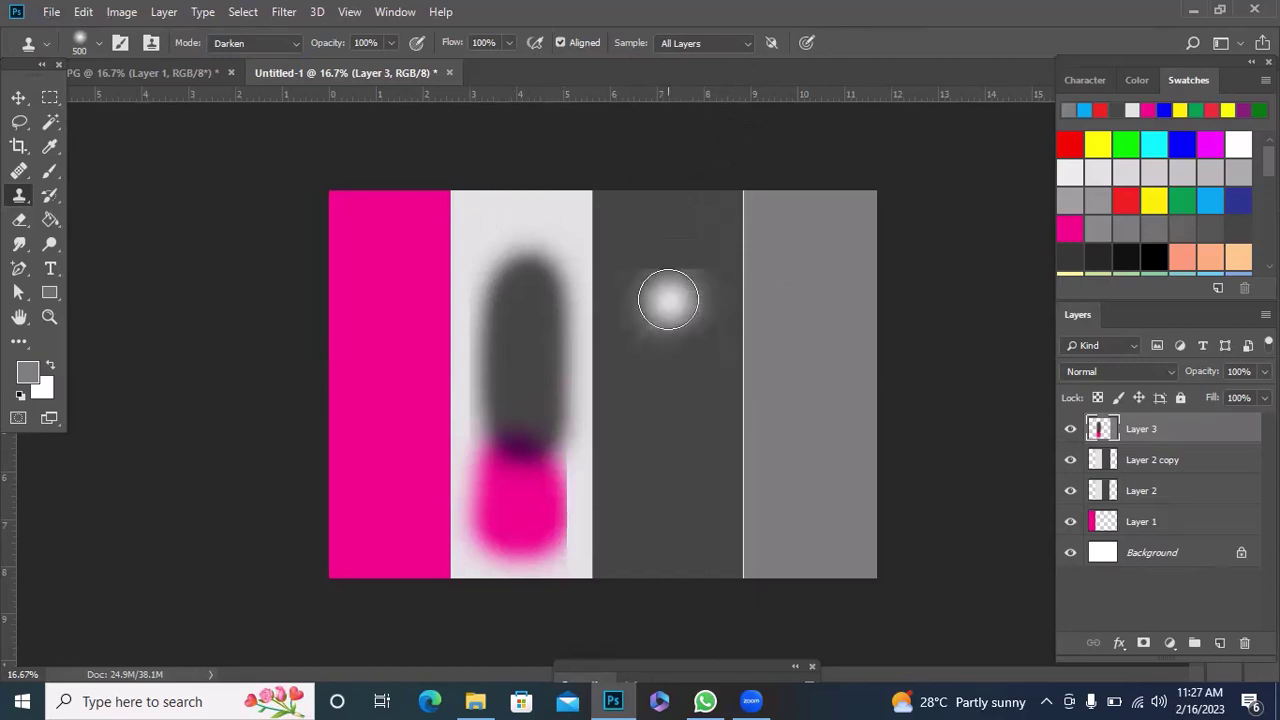
mouse_move(668, 329)
left_mouse_down()
mouse_move(666, 460)
mouse_move(694, 366)
mouse_move(683, 437)
mouse_move(670, 269)
mouse_move(679, 355)
mouse_move(657, 343)
mouse_move(674, 363)
mouse_move(681, 444)
left_mouse_up()
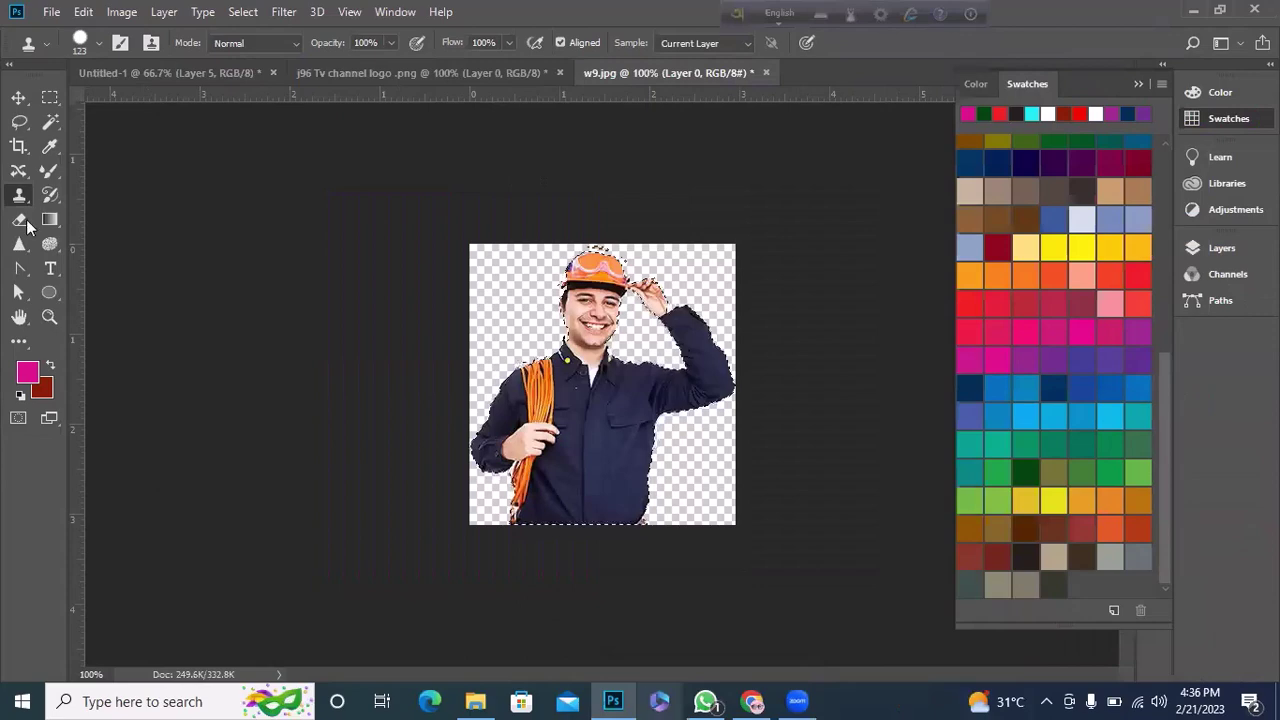
right_click(19, 195)
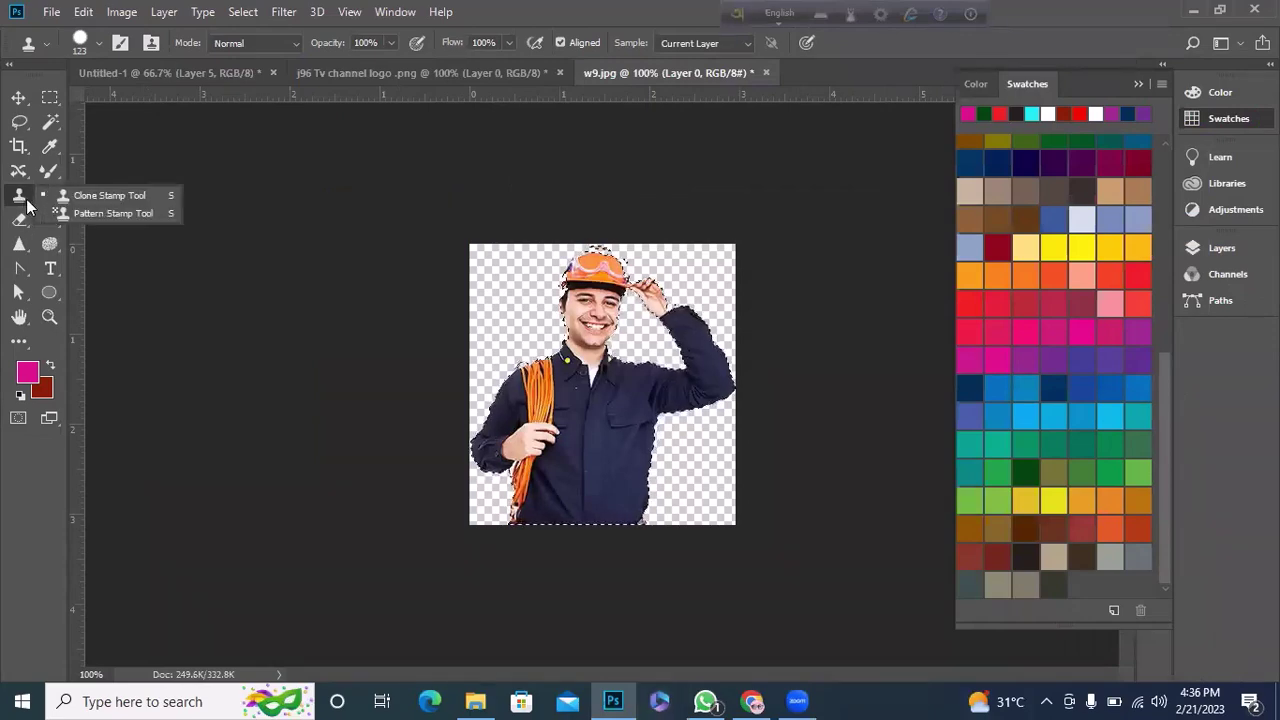
Step: Create a white 11.792 × 10.069 inch Untitled-2 document and collapse the swatches panel
left_click(51, 12)
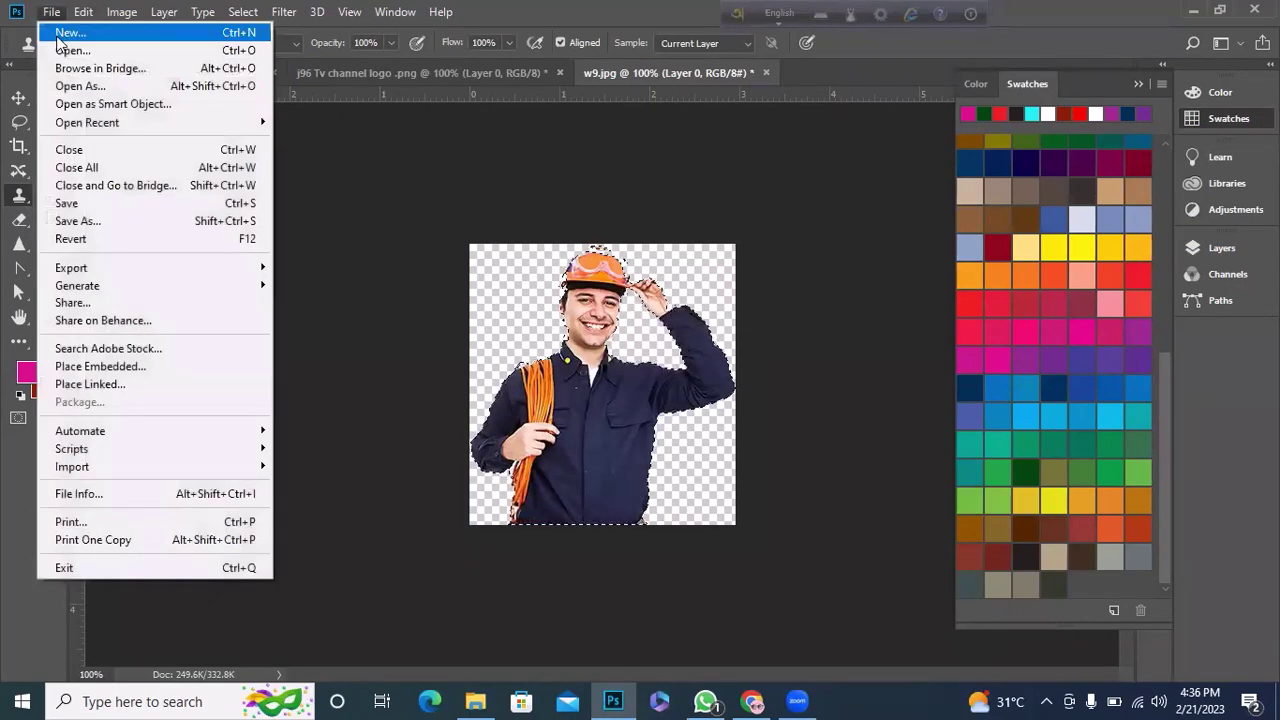
left_click(68, 33)
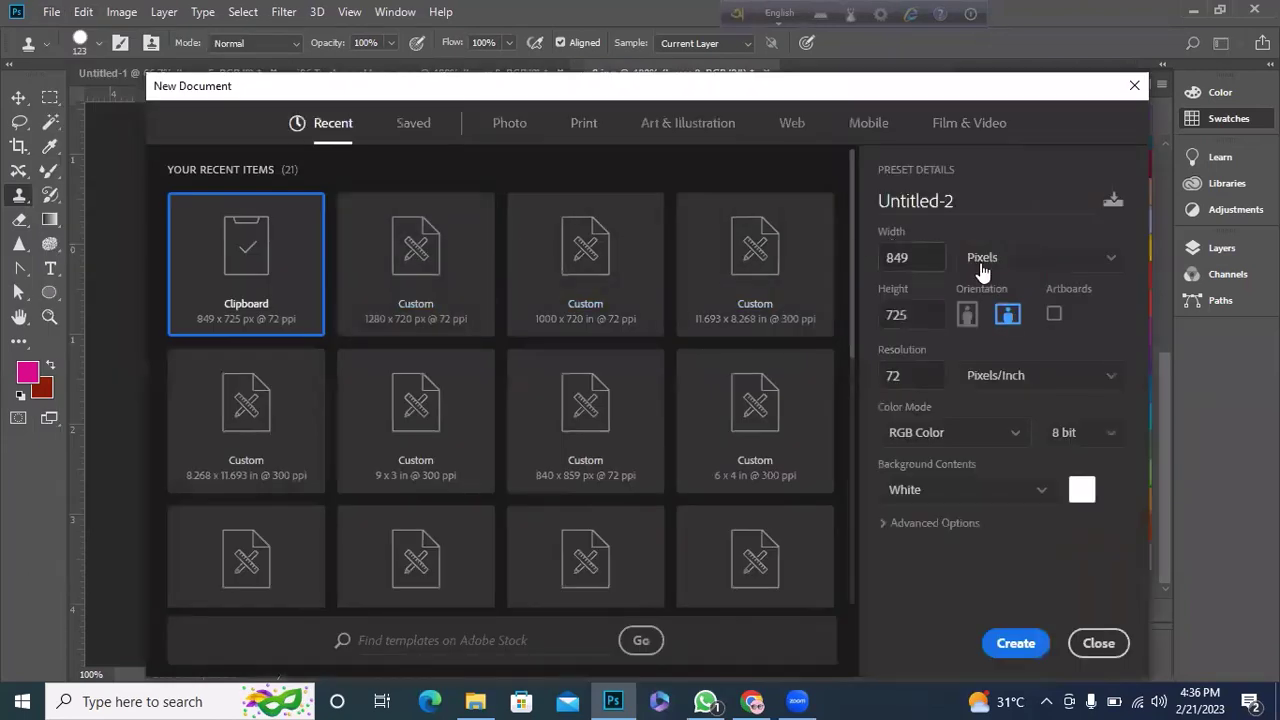
left_click(1112, 266)
left_click(971, 322)
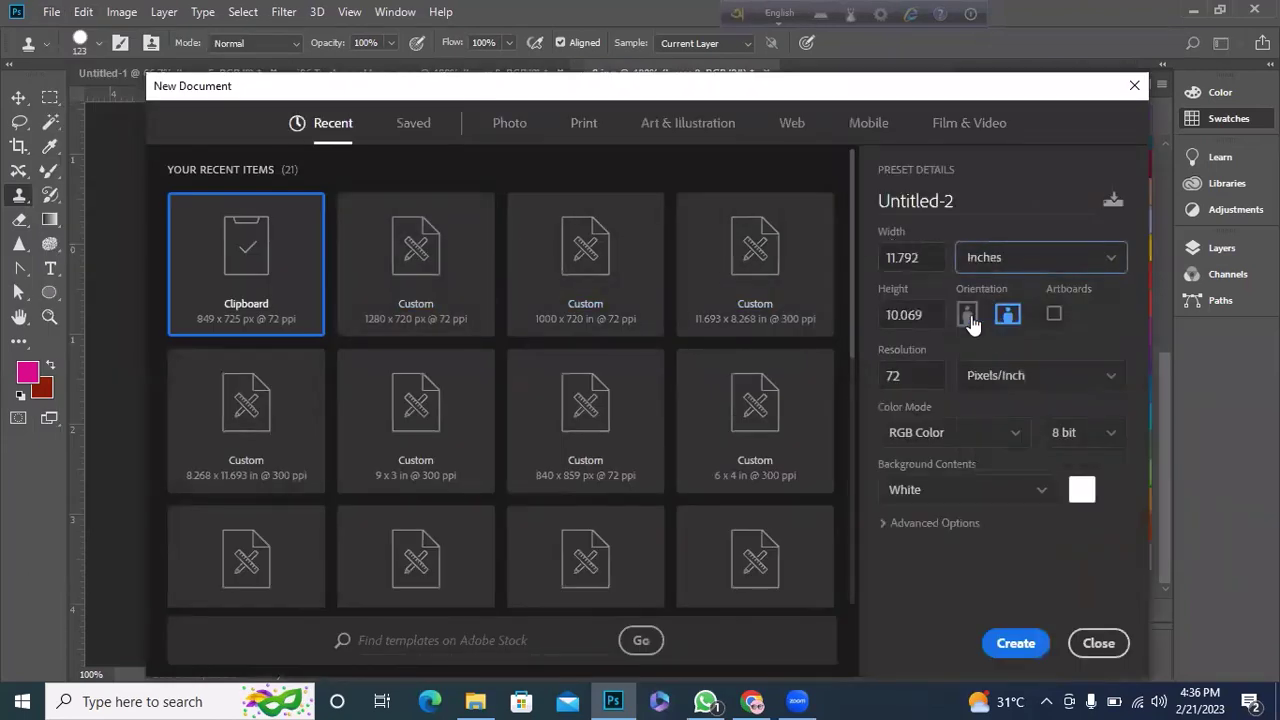
left_click(1008, 316)
left_click(1016, 644)
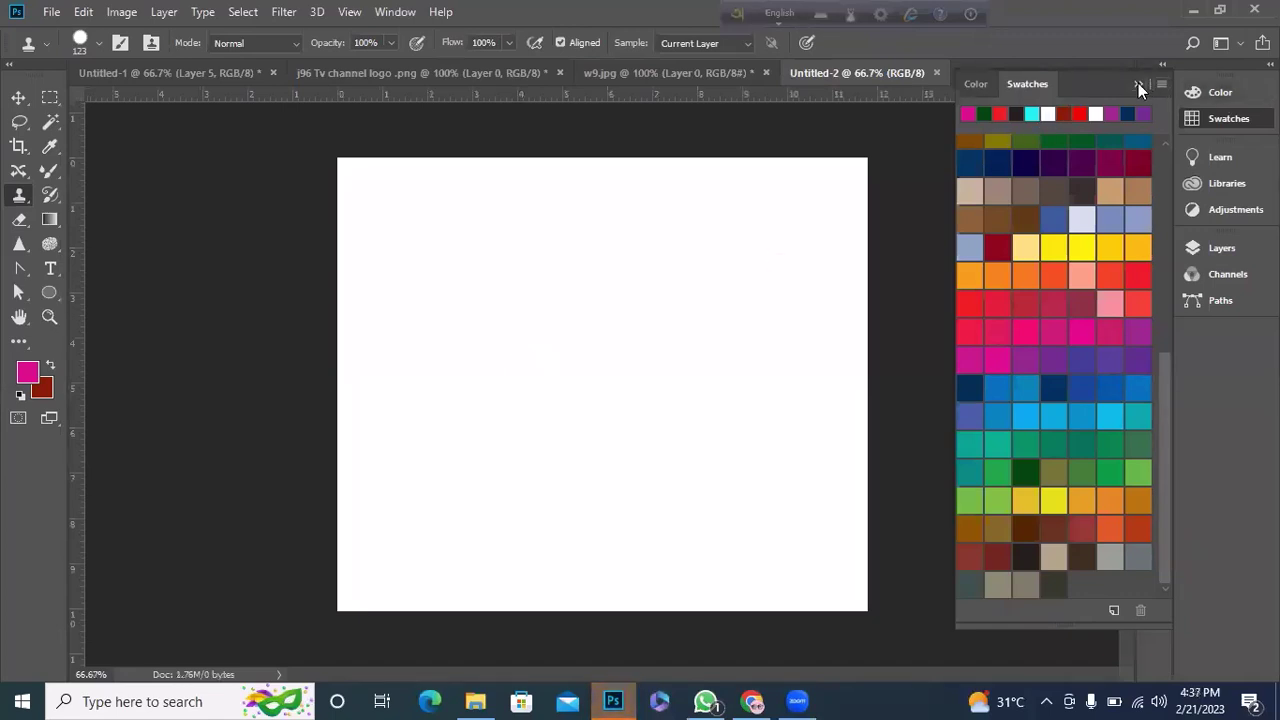
left_click(1138, 84)
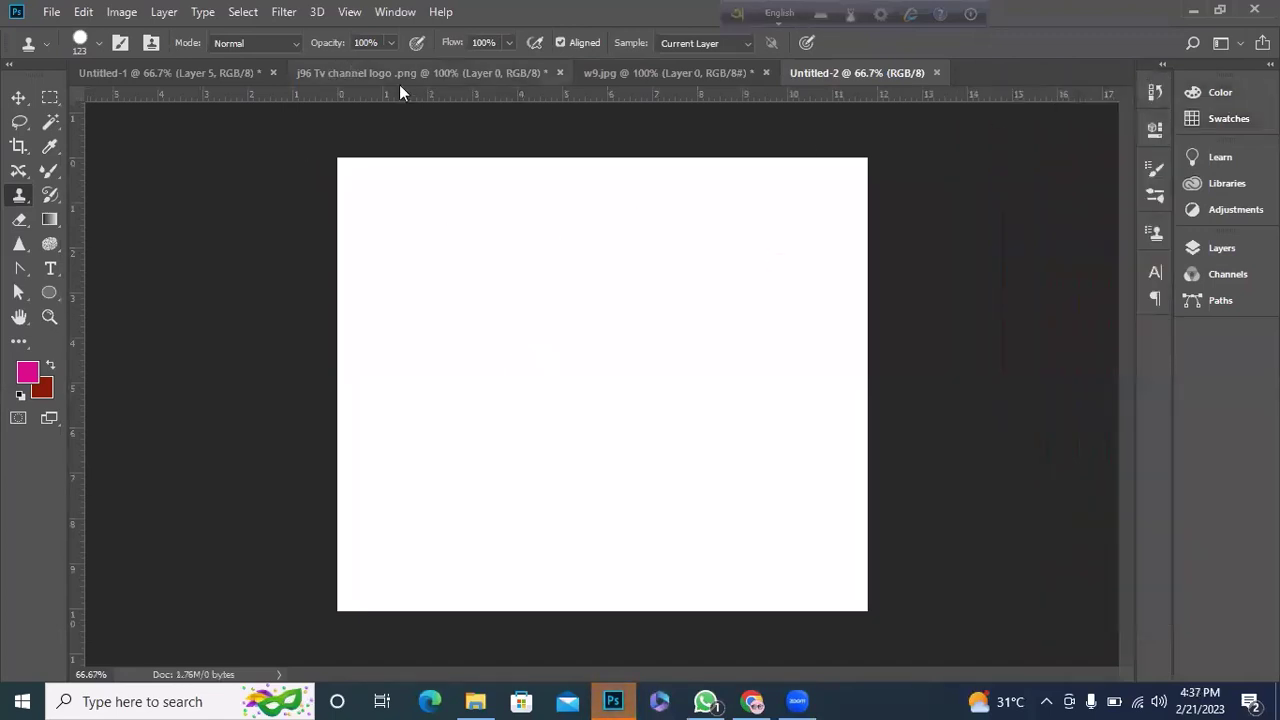
left_click(650, 73)
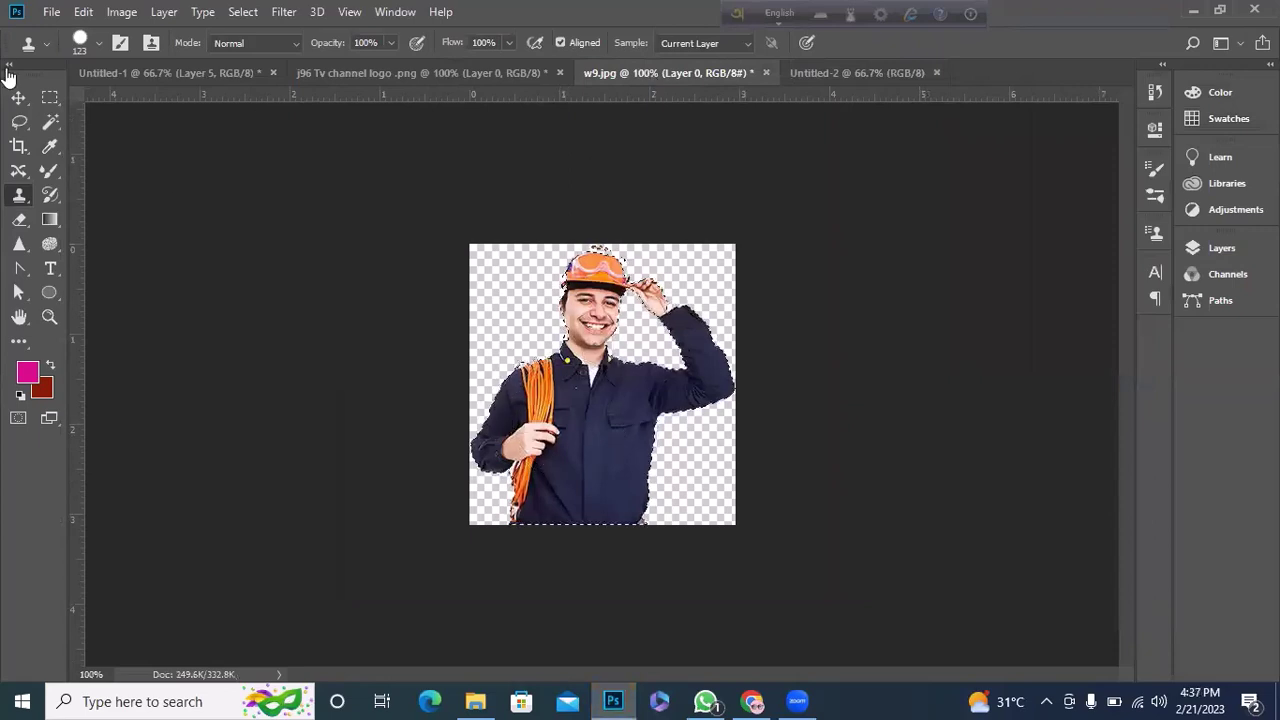
Step: Drag the cut-out worker from w9.jpg onto the Untitled-2 canvas with the Move tool
key("v")
mouse_move(597, 396)
left_mouse_down()
mouse_move(607, 307)
mouse_move(211, 70)
left_mouse_up()
left_click_drag(369, 73, 369, 73)
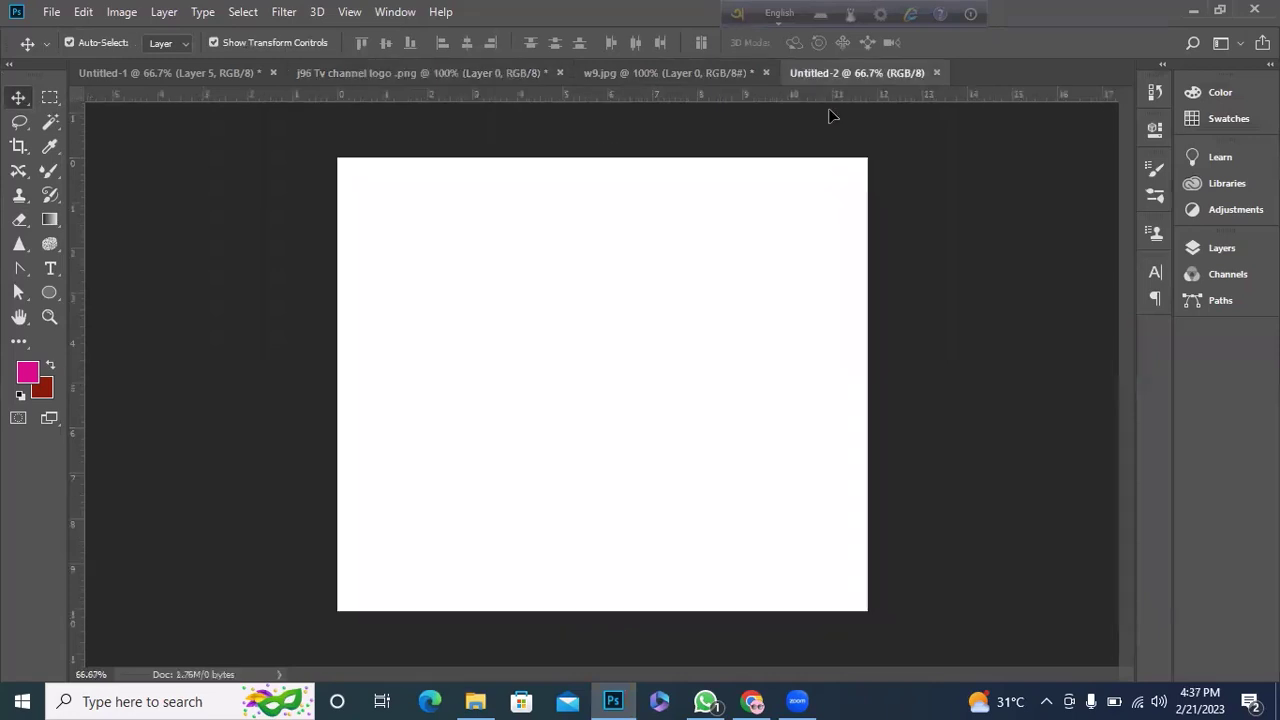
mouse_move(856, 76)
left_mouse_down()
mouse_move(505, 291)
mouse_move(472, 352)
mouse_move(465, 341)
left_mouse_up()
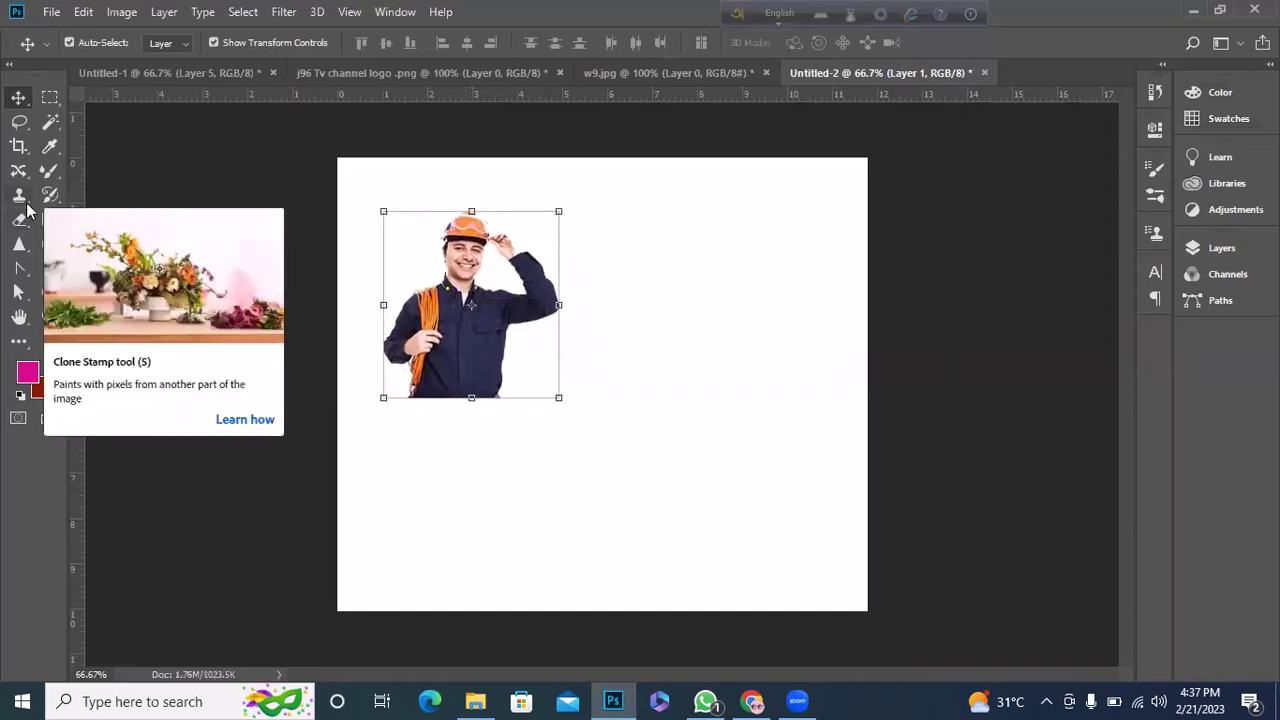
Step: Show the Layers panel via the Window menu
left_click(1222, 247)
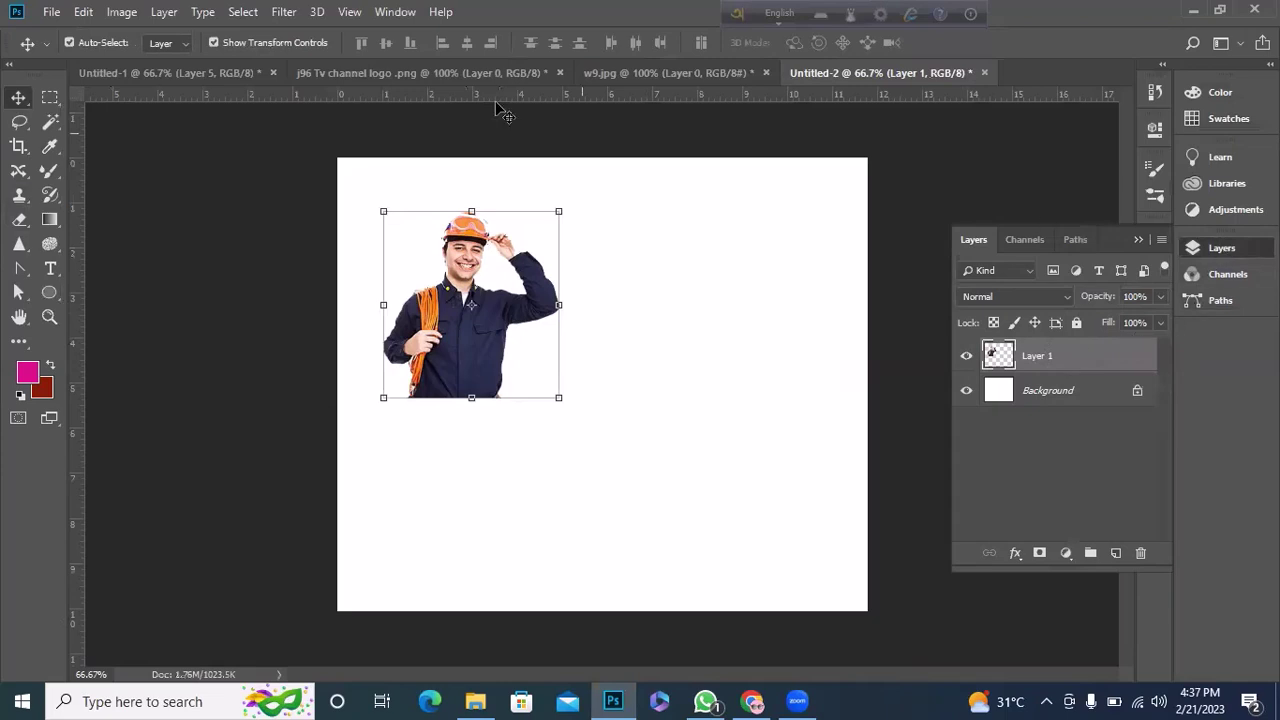
left_click(397, 16)
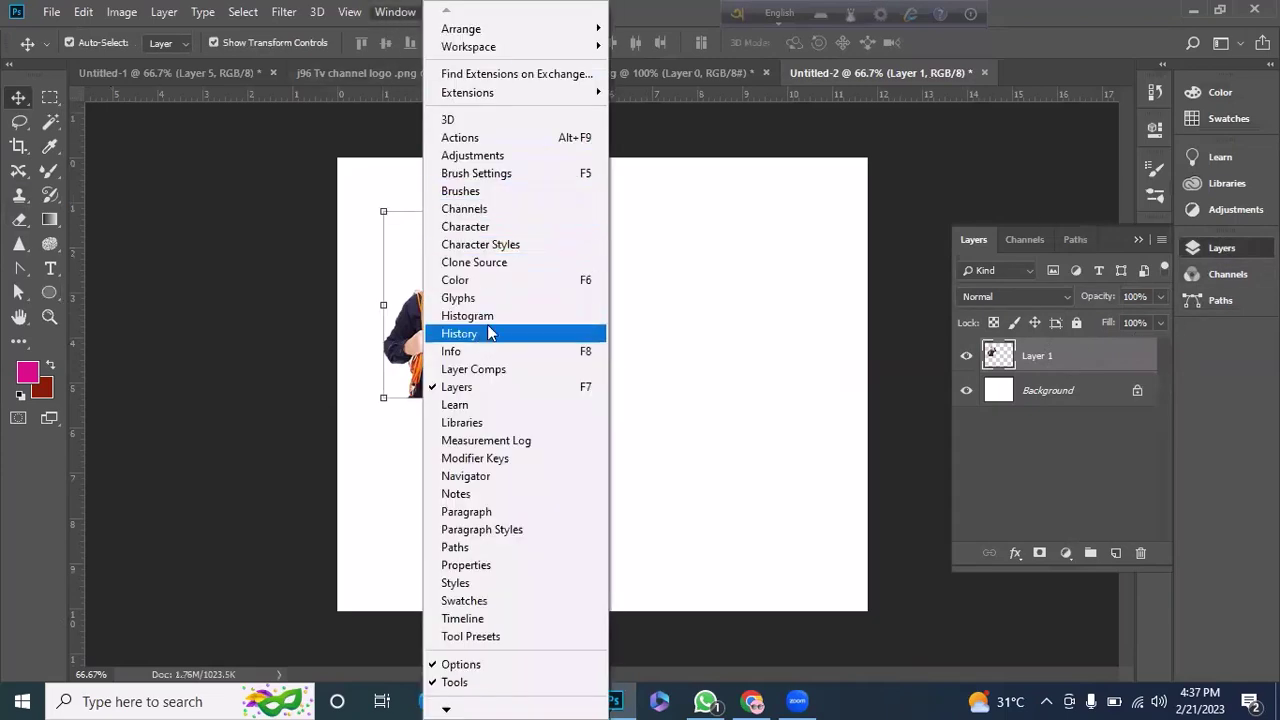
left_click(480, 388)
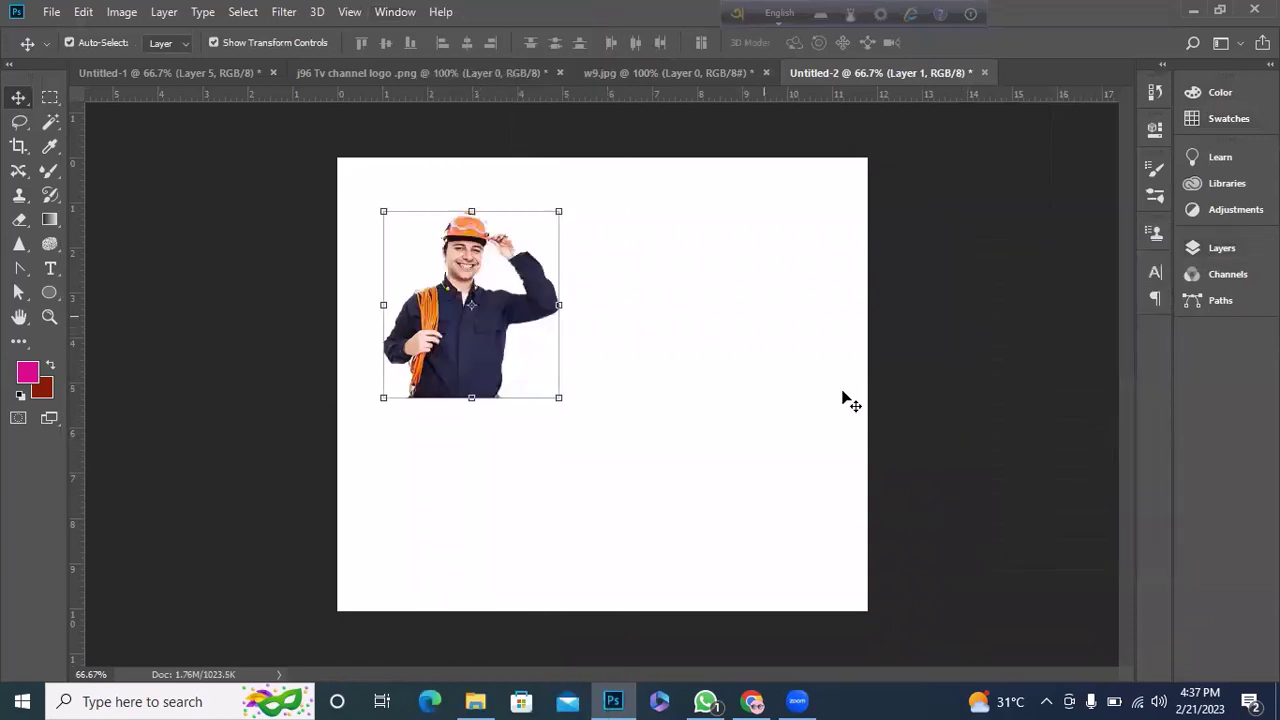
left_click(395, 12)
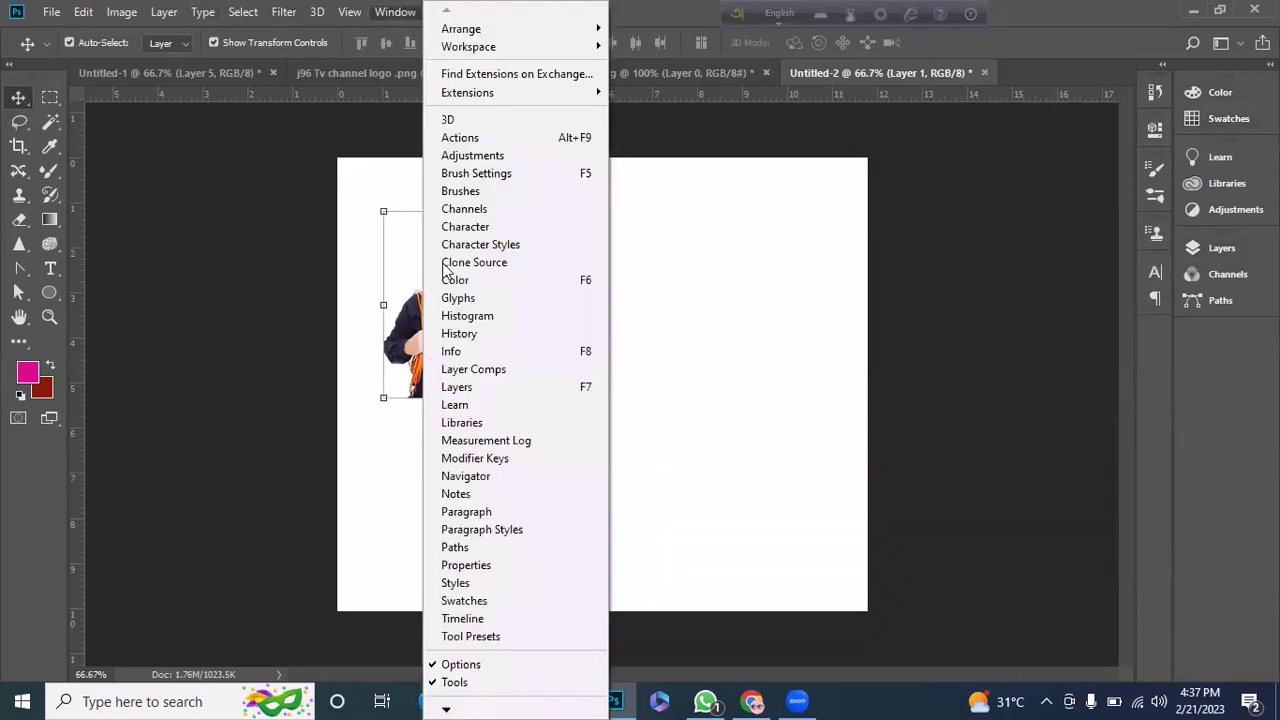
left_click(484, 390)
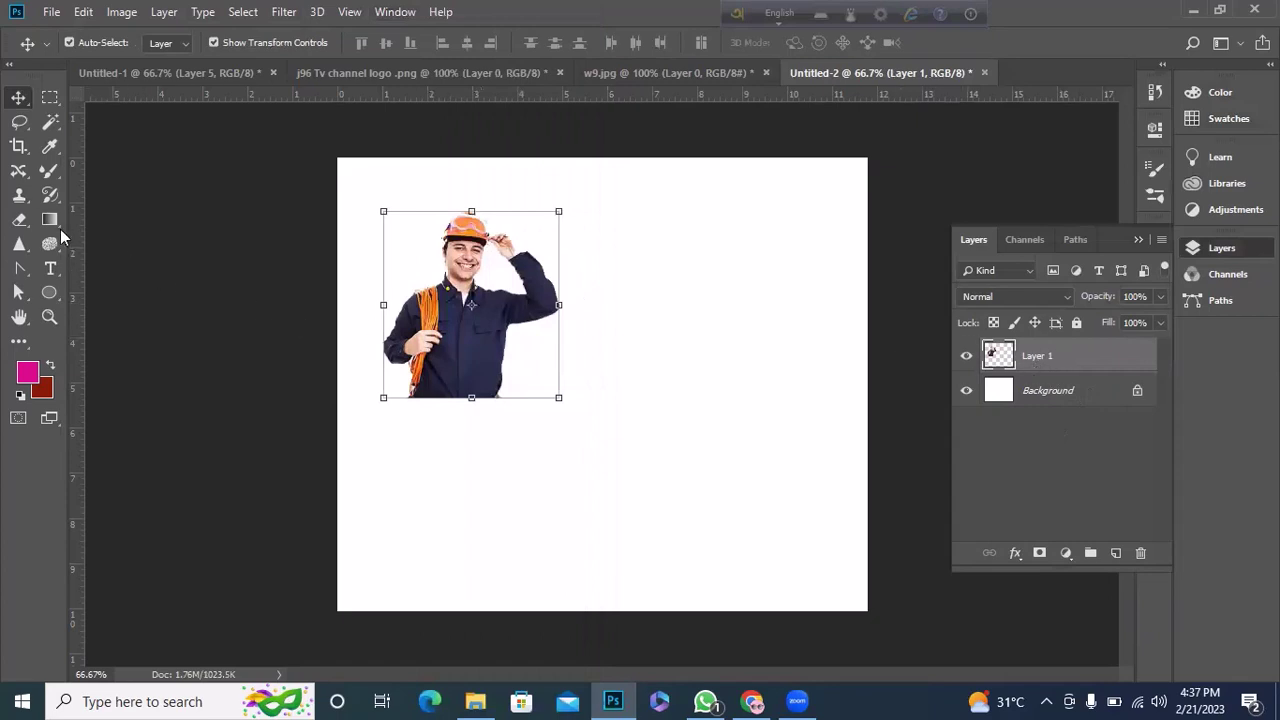
Step: Select the Clone Stamp tool with Normal mode and Current Layer sampling
left_click(24, 198)
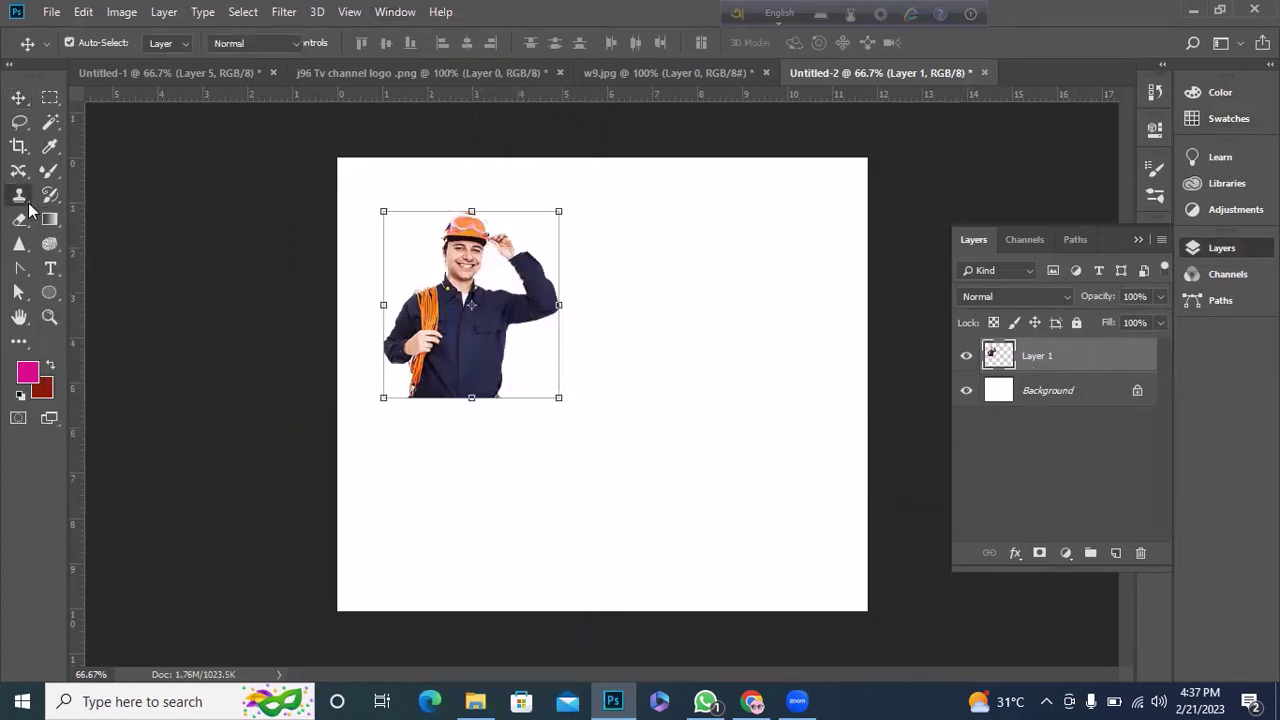
left_click_drag(30, 208, 99, 199)
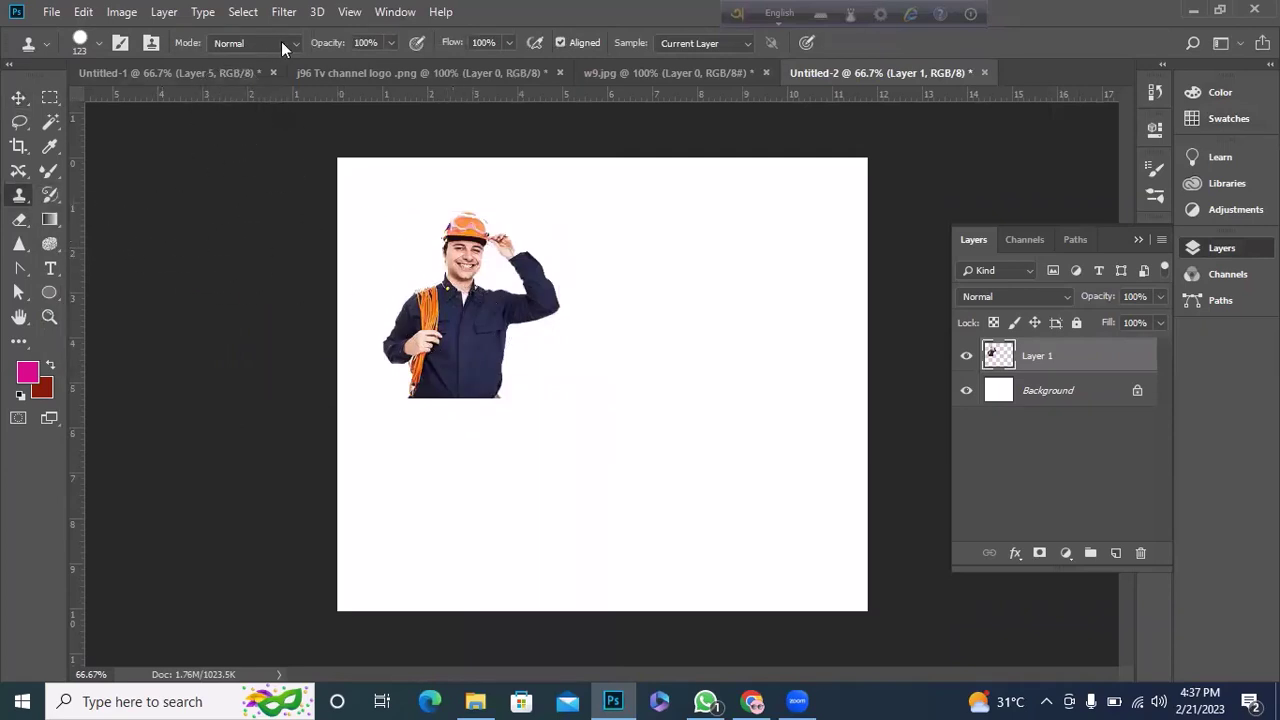
left_click(306, 47)
left_click(298, 47)
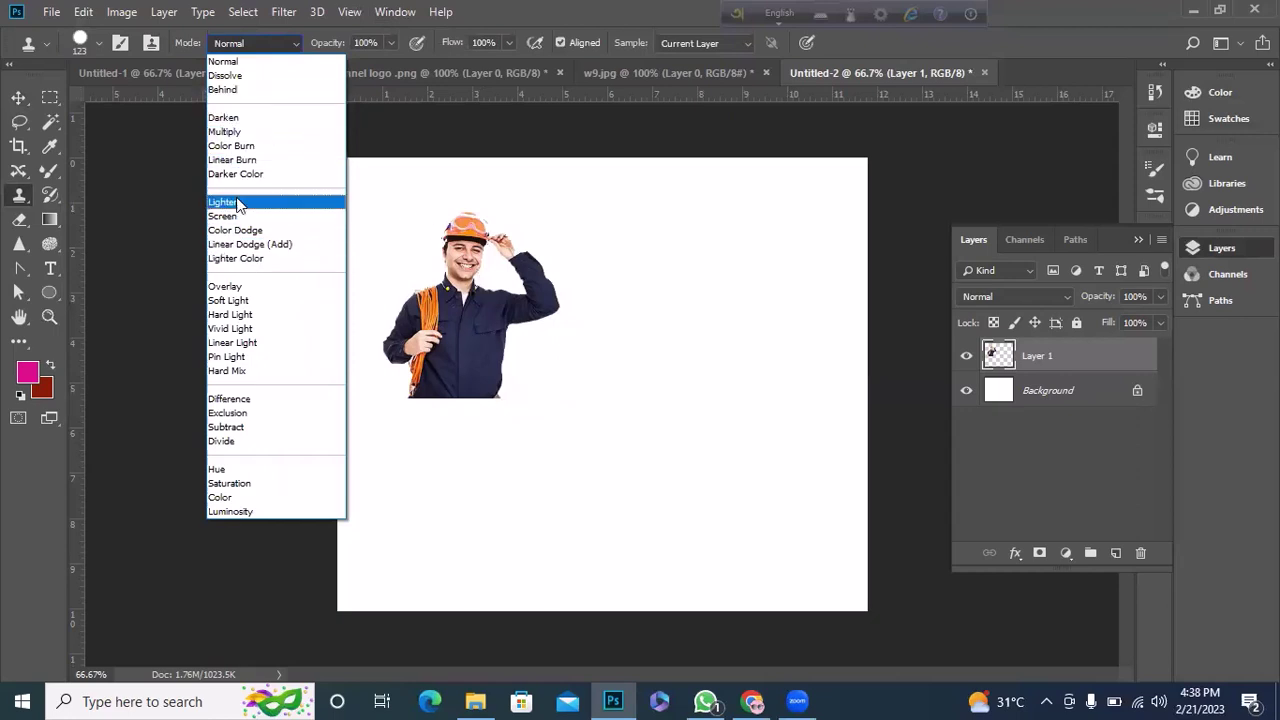
left_click(234, 41)
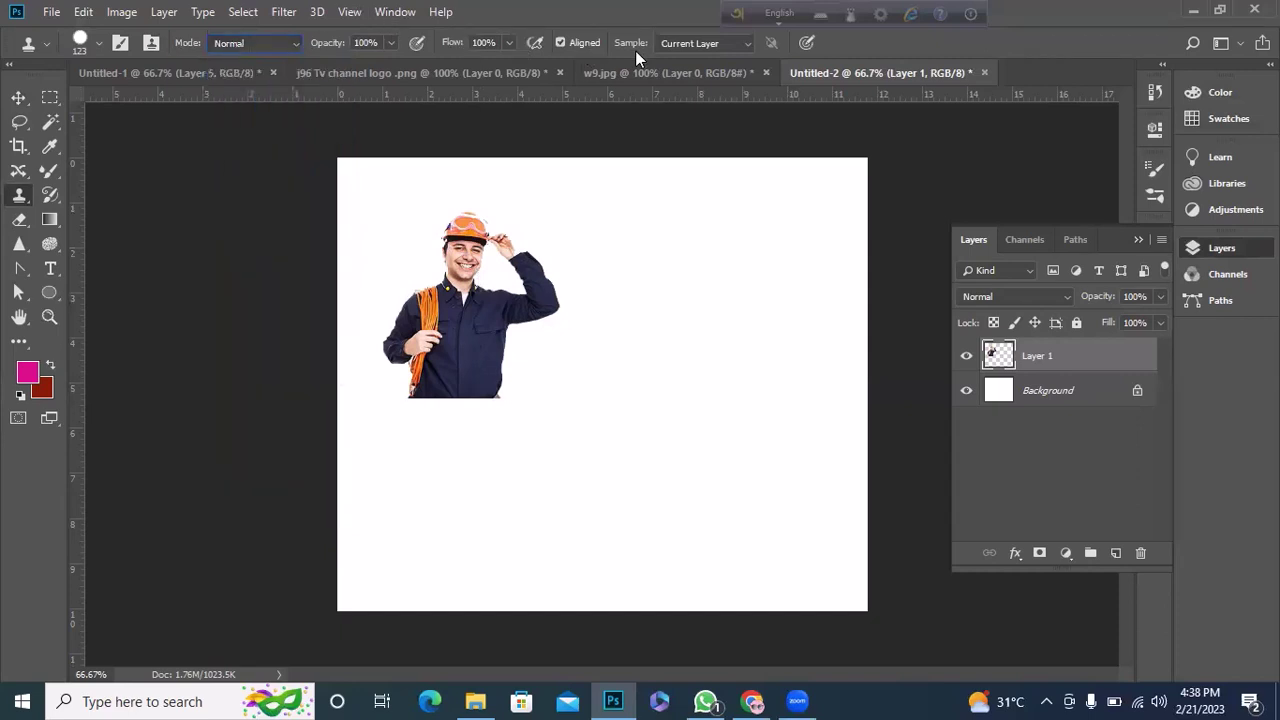
left_click(750, 45)
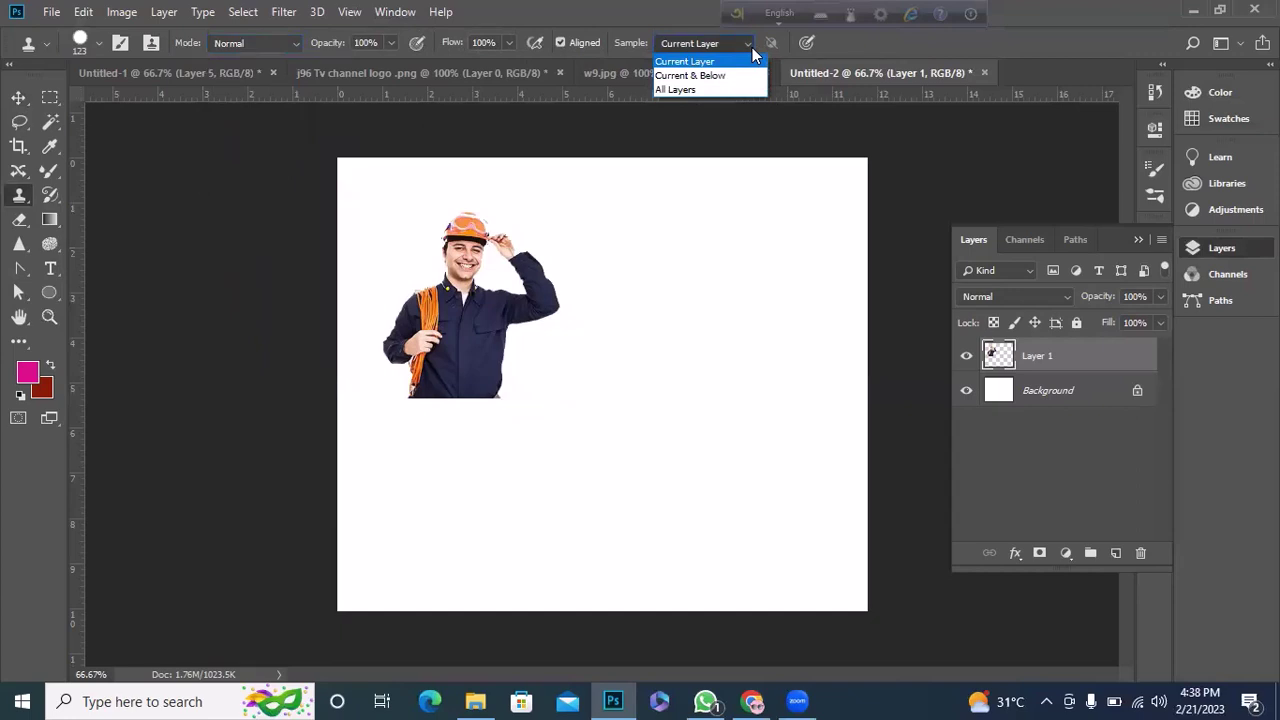
left_click(692, 63)
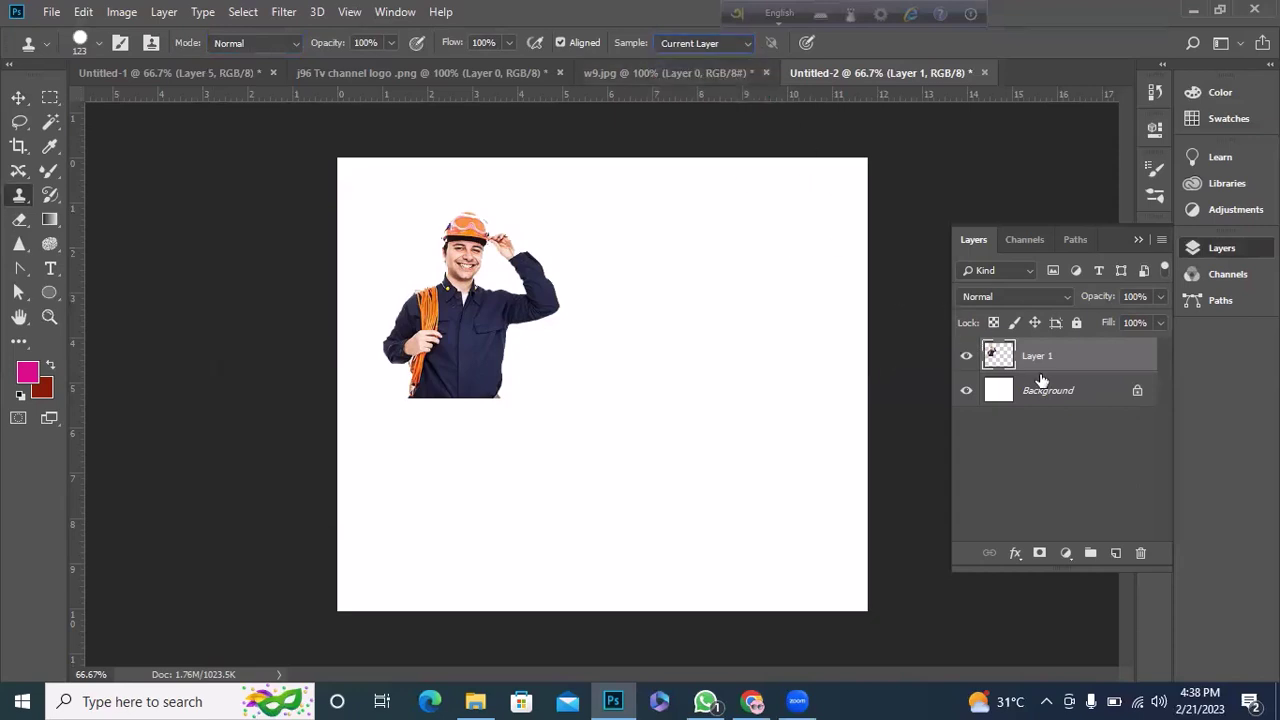
Step: Sample the worker's chest and paint an upside-down clone to his right
left_click(454, 317, "alt")
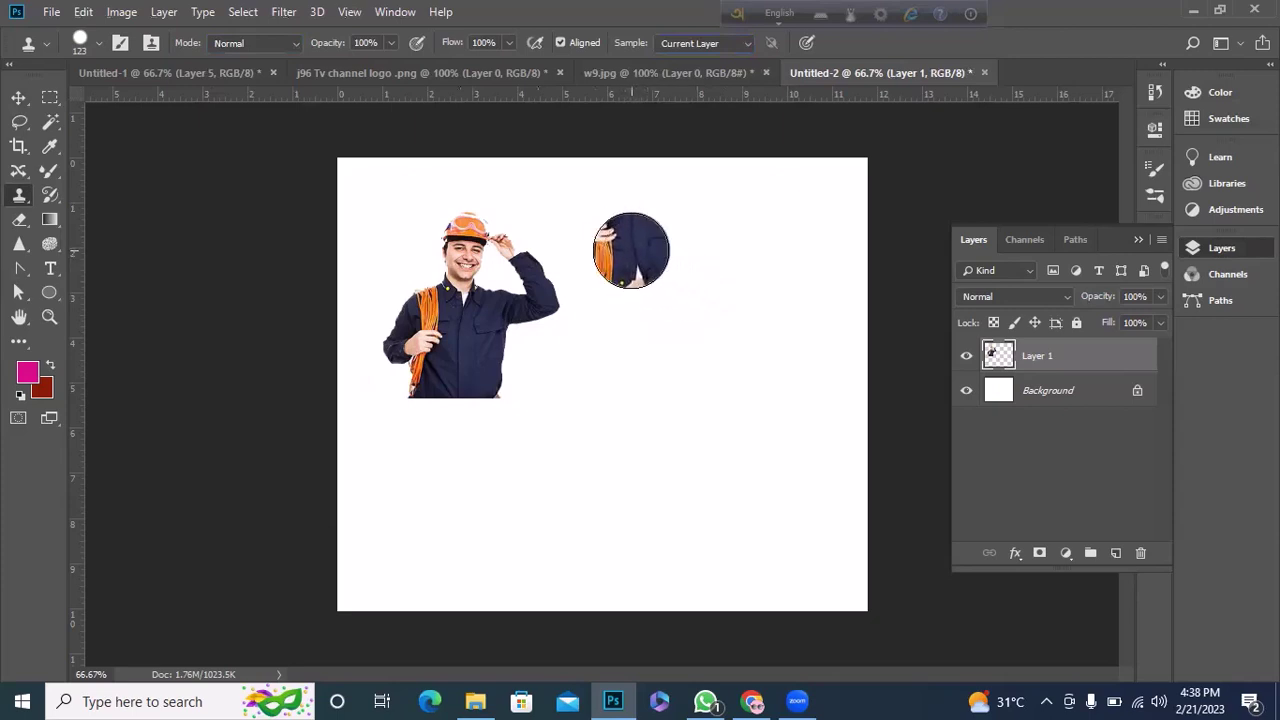
mouse_move(631, 250)
left_mouse_down()
mouse_move(604, 204)
mouse_move(651, 333)
mouse_move(640, 210)
mouse_move(643, 337)
mouse_move(634, 323)
left_mouse_up()
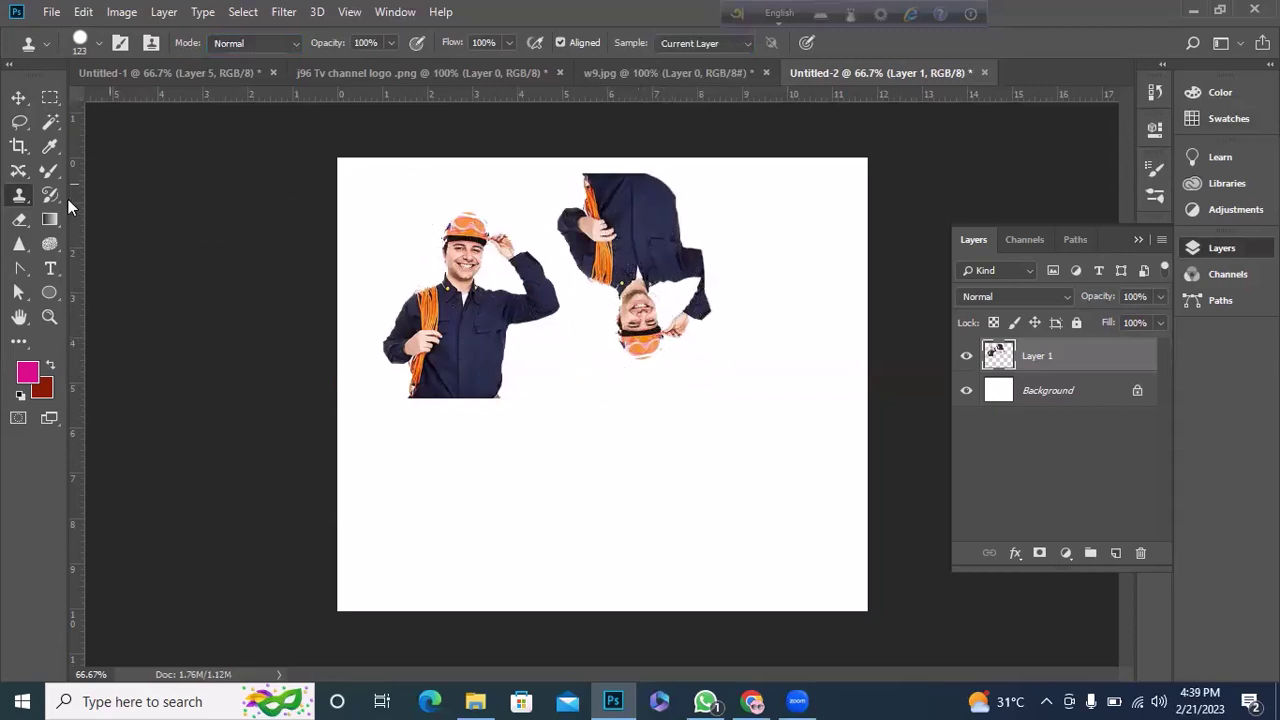
Step: Open the Clone Source panel, flip the source horizontally and try the source slots
left_click(150, 43)
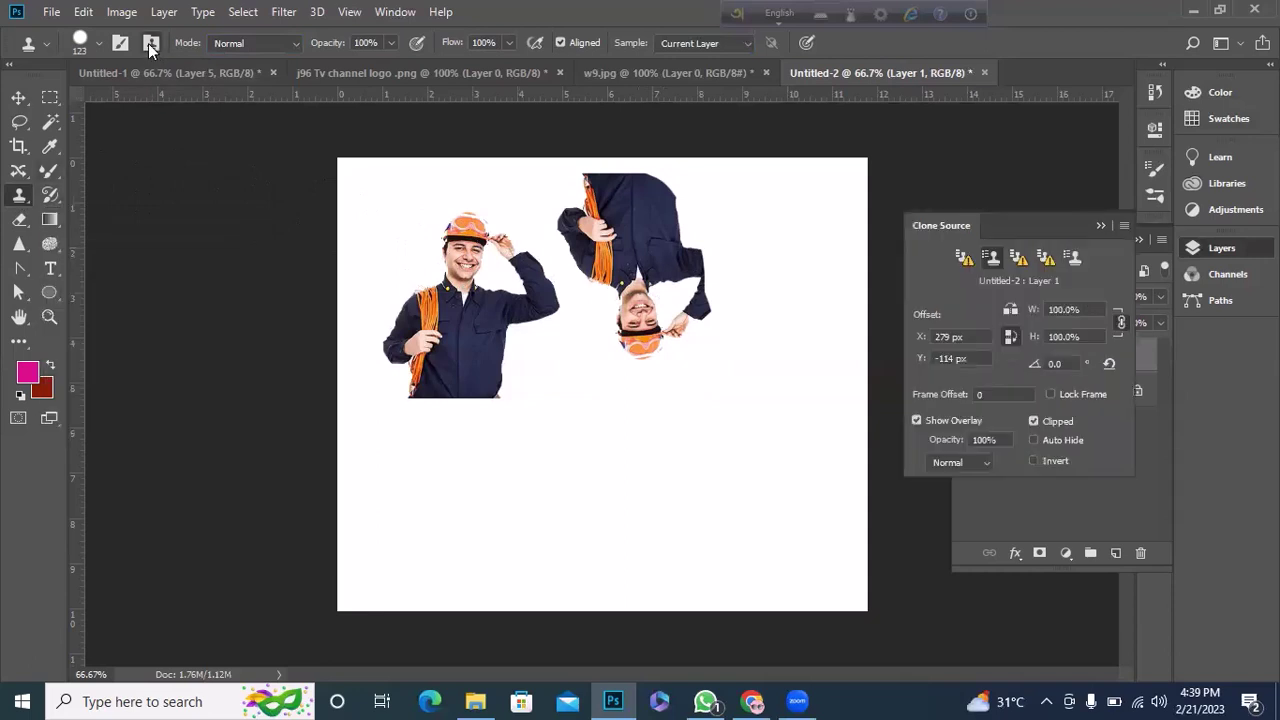
left_click(1011, 338)
type("-279")
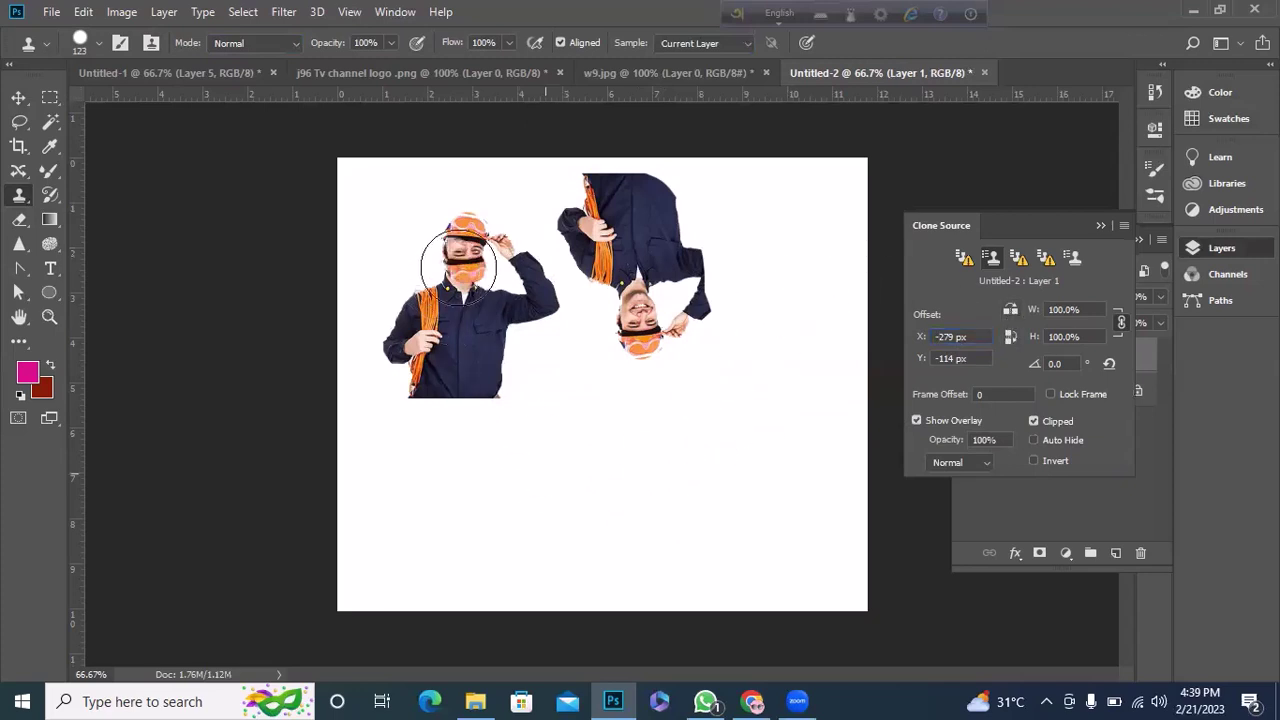
left_click_drag(457, 237, 471, 224)
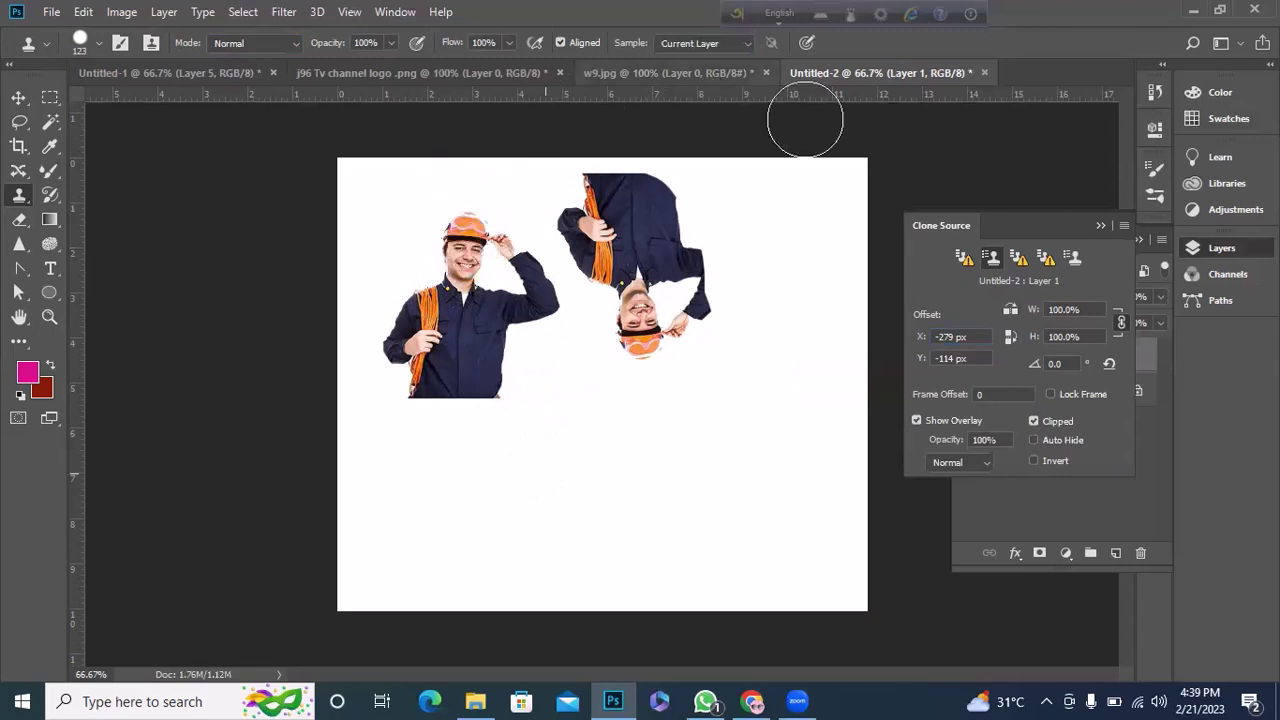
left_click(1074, 259)
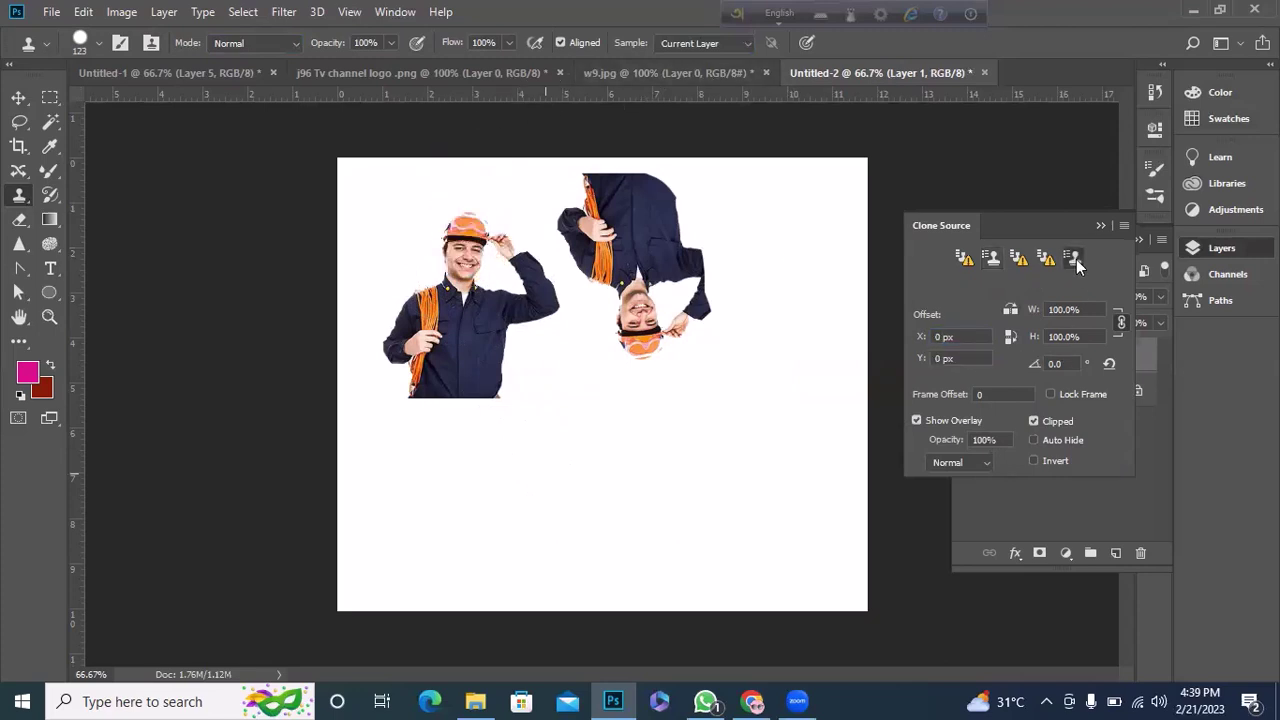
left_click(962, 259)
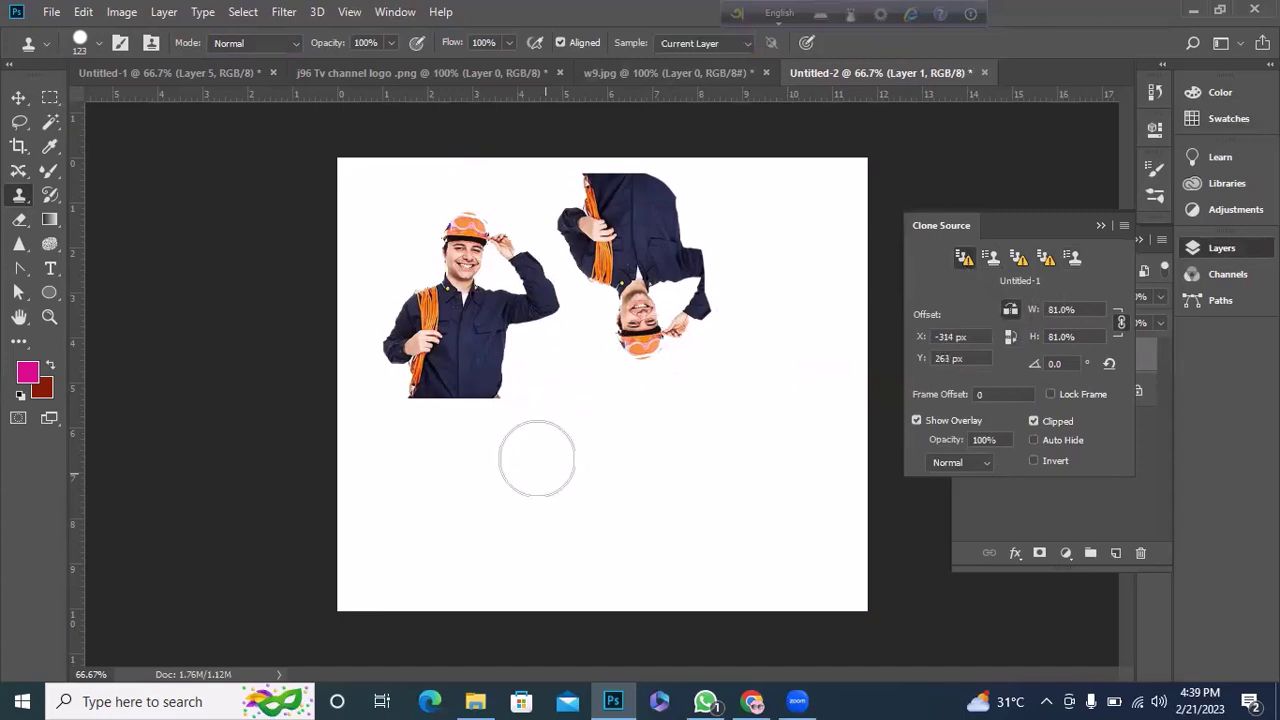
Step: Clone a smaller worker copy from his head below the original, then undo it
left_click(464, 259, "alt")
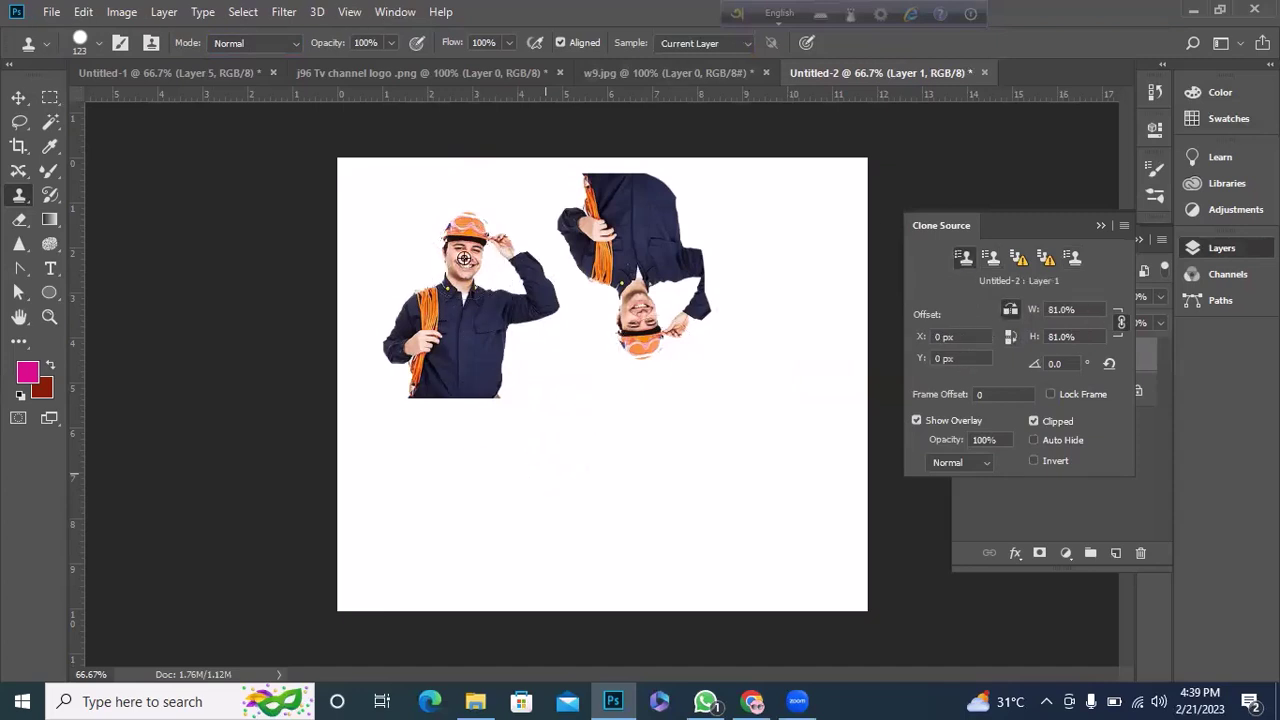
left_click_drag(530, 405, 544, 431)
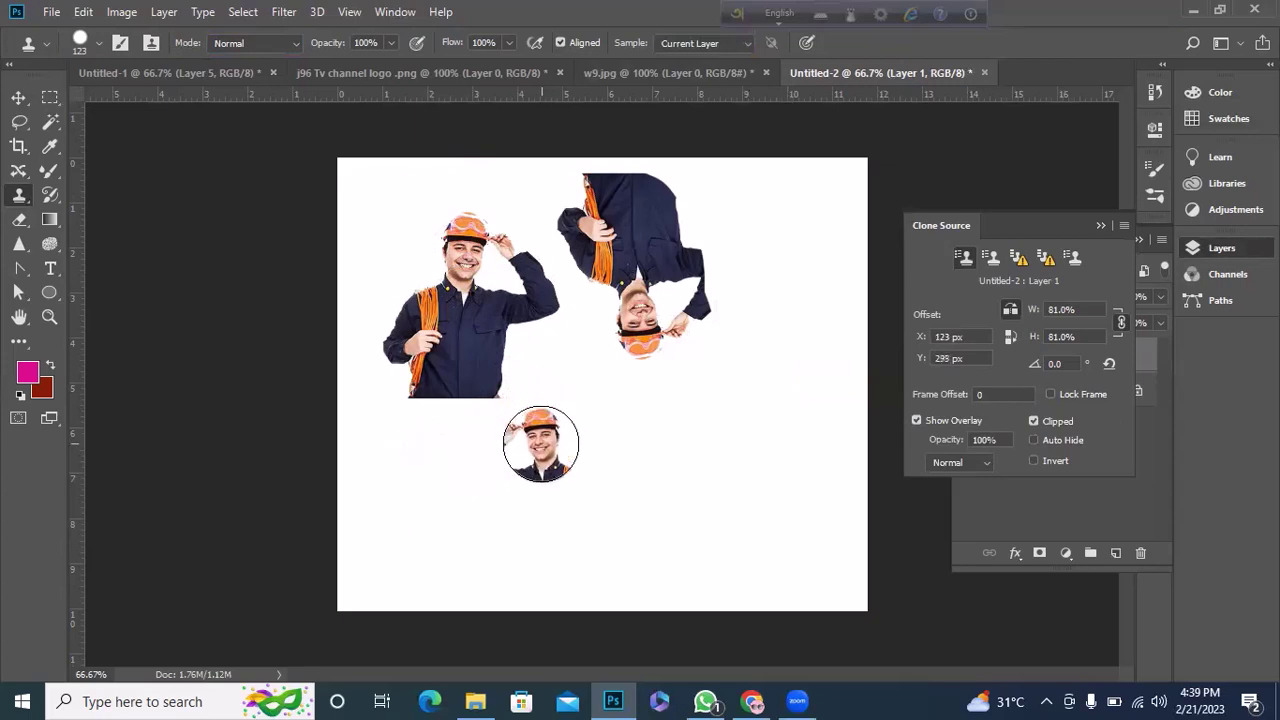
mouse_move(540, 443)
left_mouse_down()
mouse_move(551, 486)
mouse_move(571, 457)
mouse_move(478, 520)
mouse_move(587, 531)
left_mouse_up()
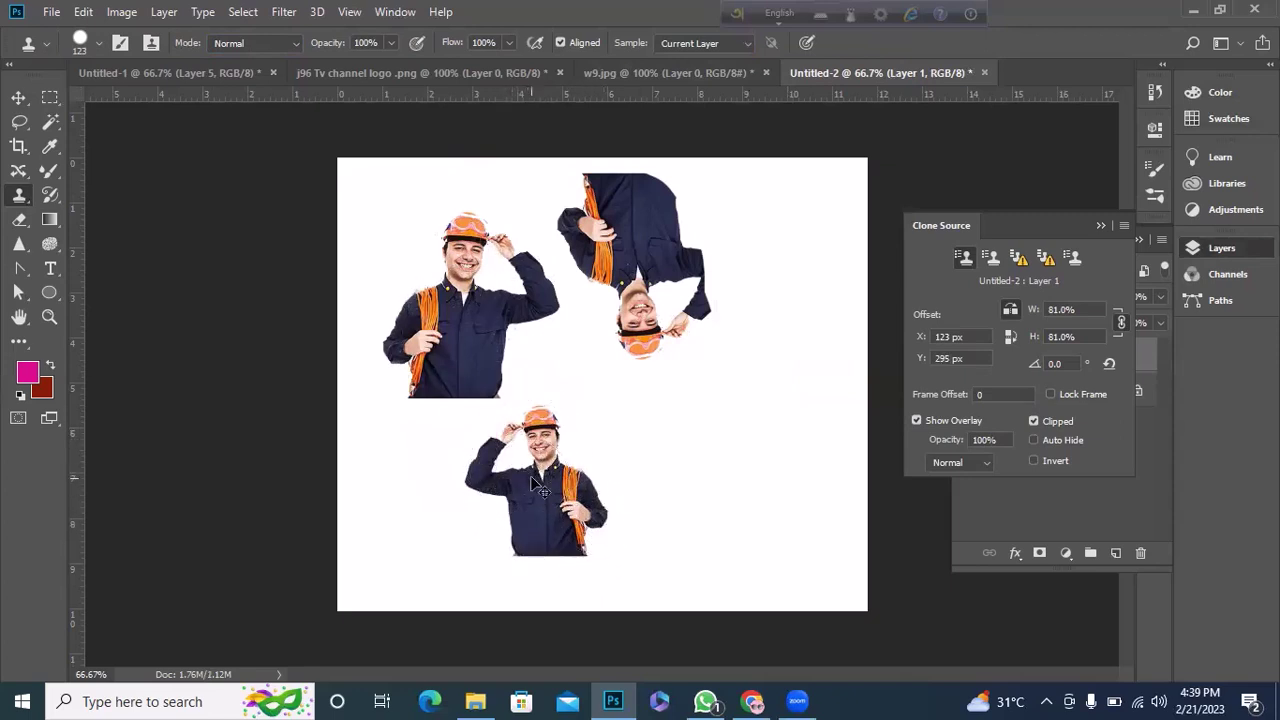
key("ctrl+z")
key("ctrl+z")
key("ctrl+z")
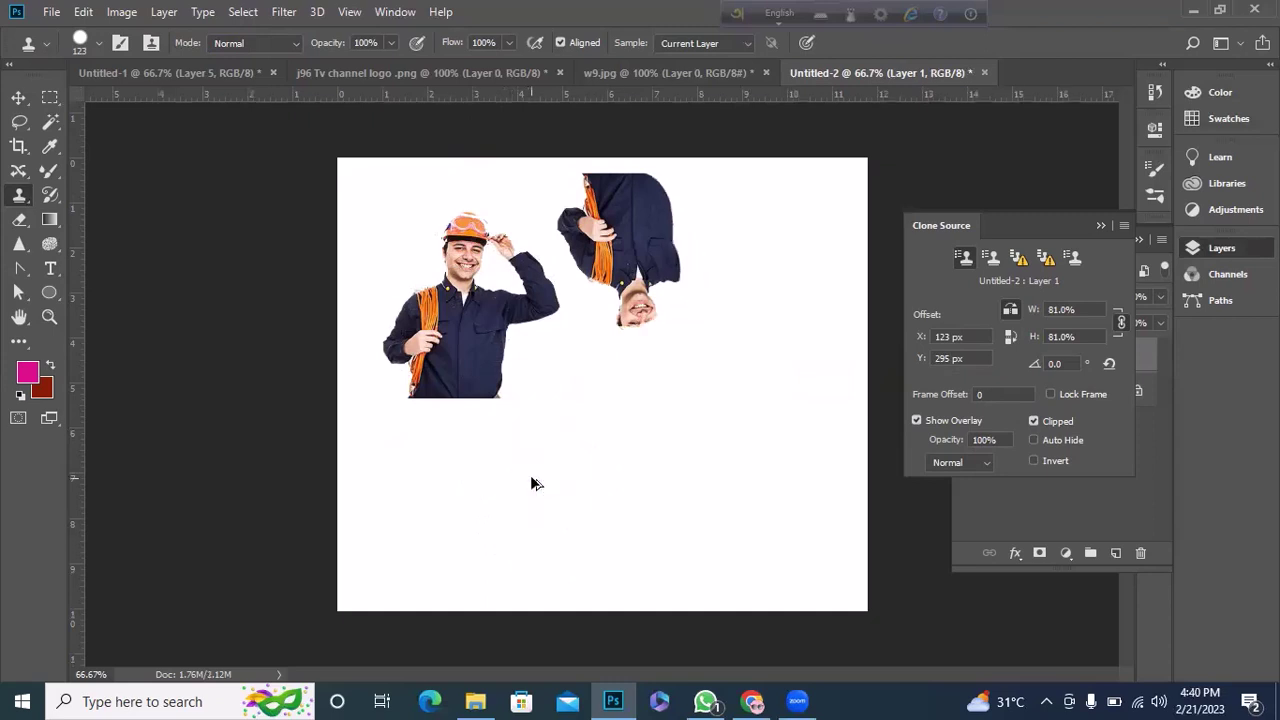
key("ctrl+z")
key("ctrl+z")
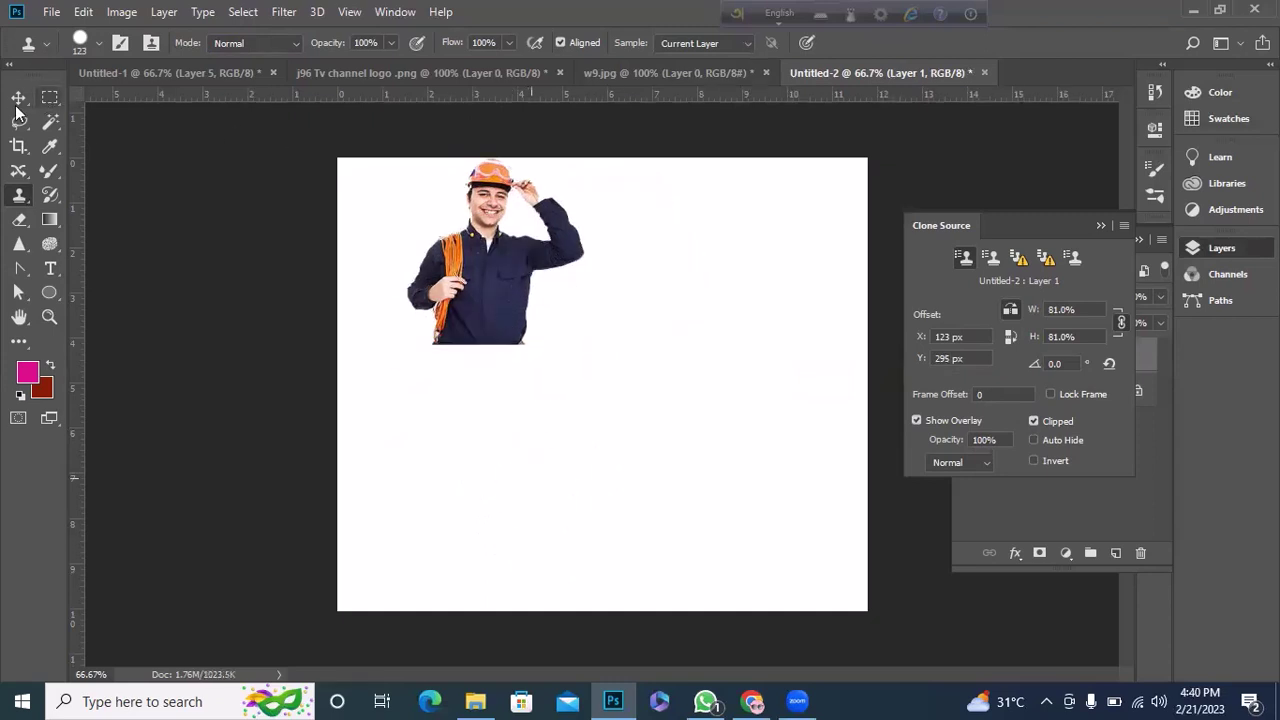
Step: Move the worker down-left and shrink the Clone Stamp brush size
left_click(19, 97)
left_click_drag(489, 307, 438, 360)
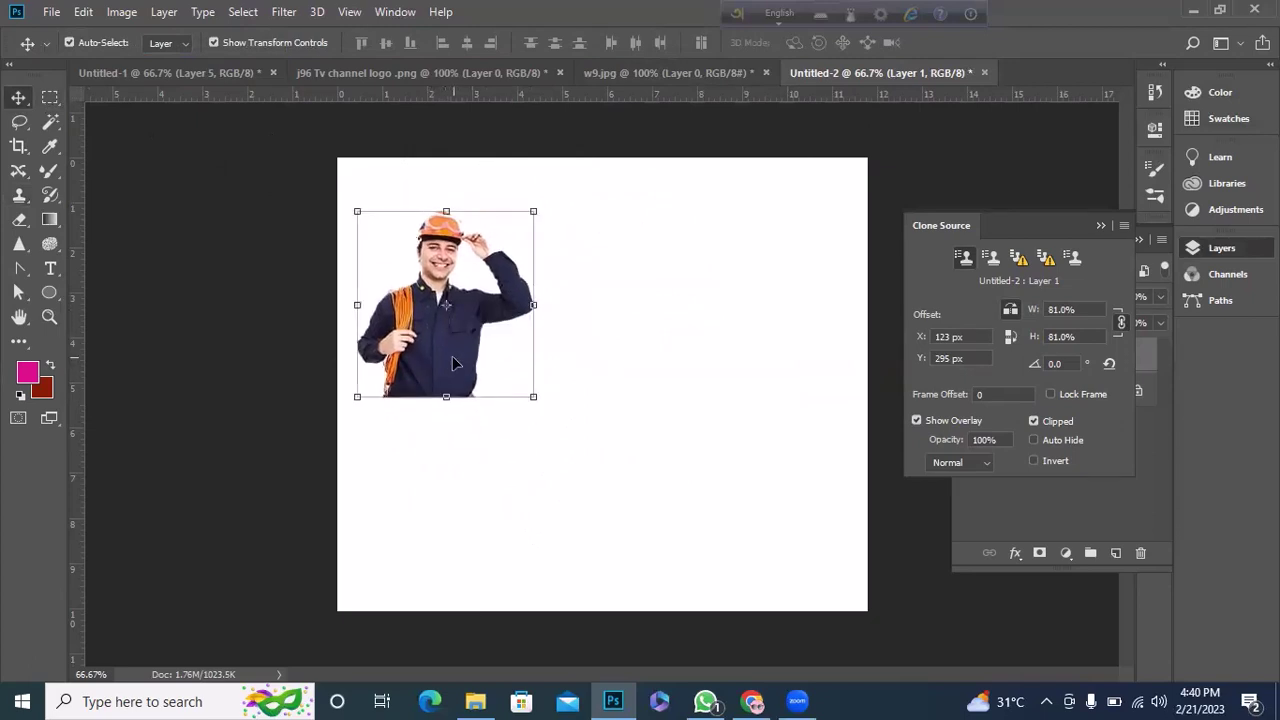
left_click(20, 198)
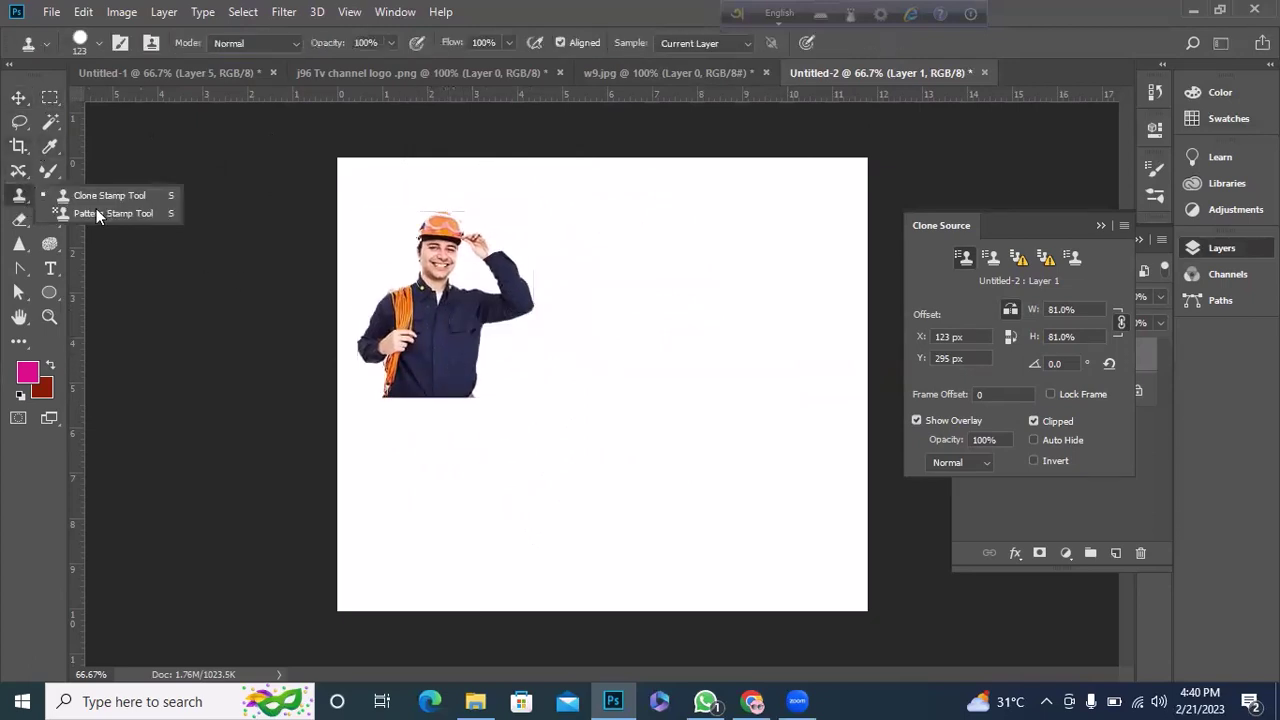
left_click(95, 192)
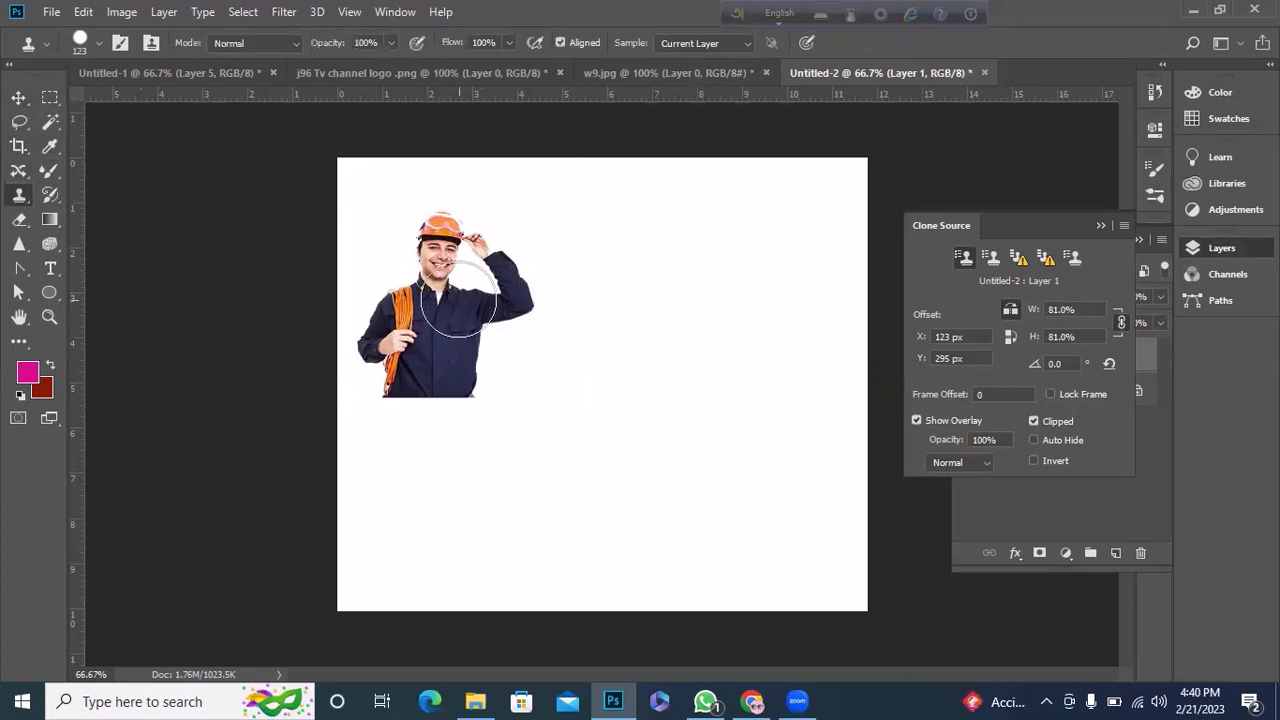
key("bracketleft")
key("bracketleft")
key("bracketleft")
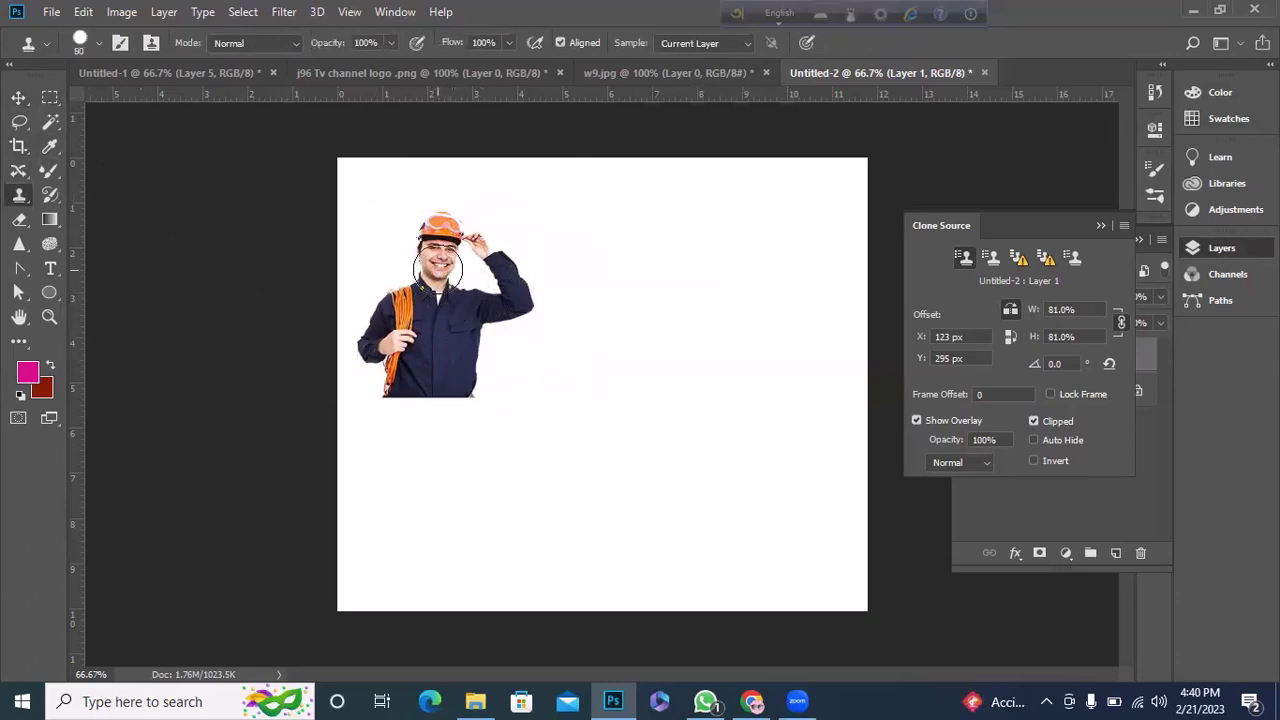
left_click(97, 43)
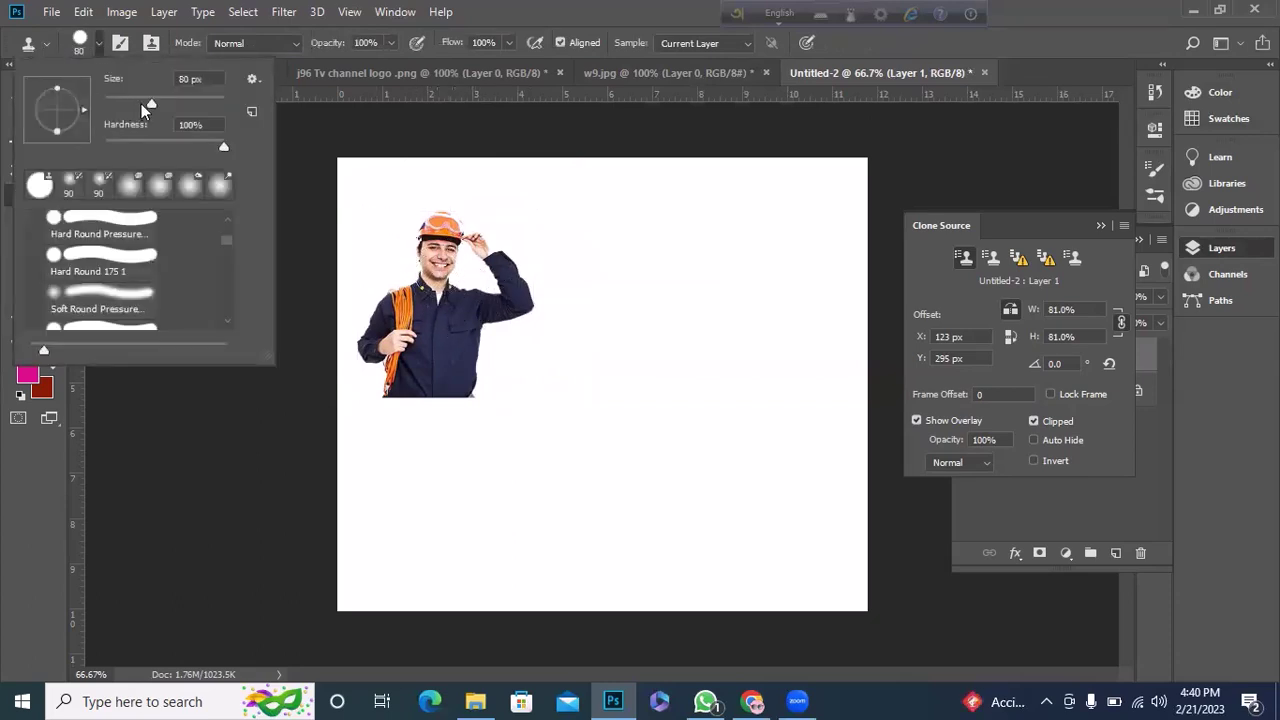
left_click_drag(152, 102, 135, 101)
left_click(328, 403)
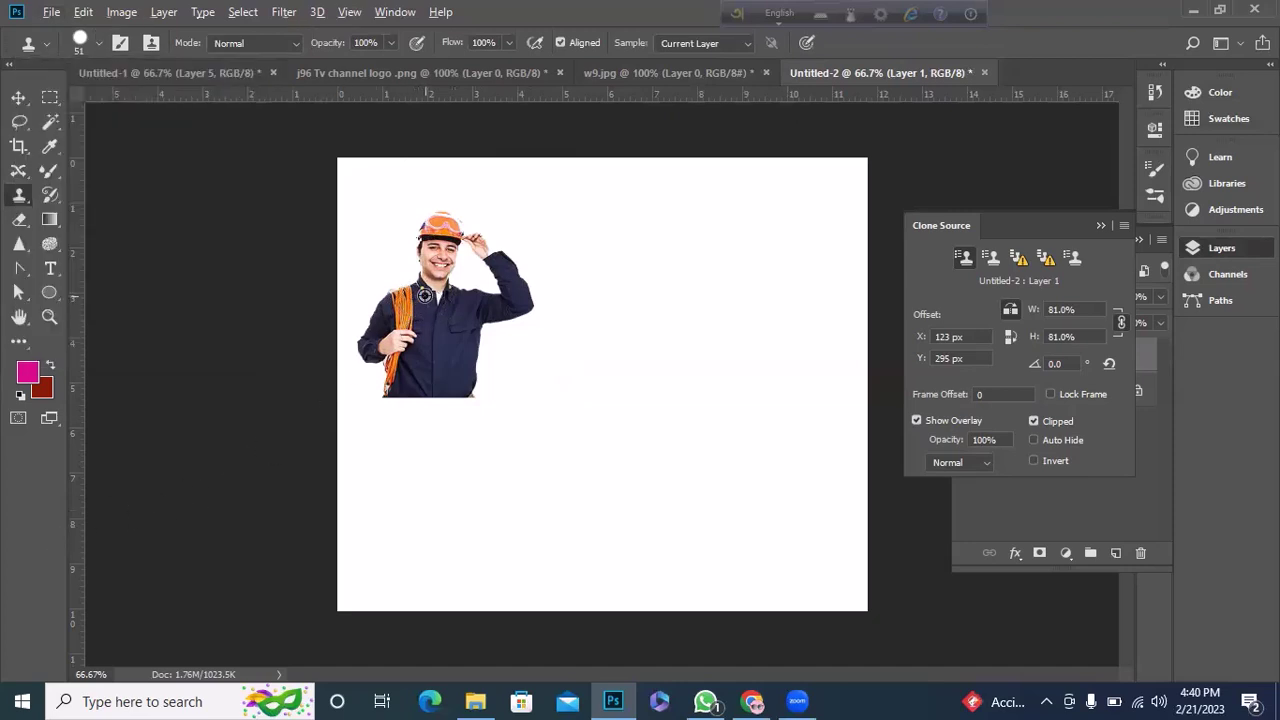
left_click_drag(1051, 221, 1003, 147)
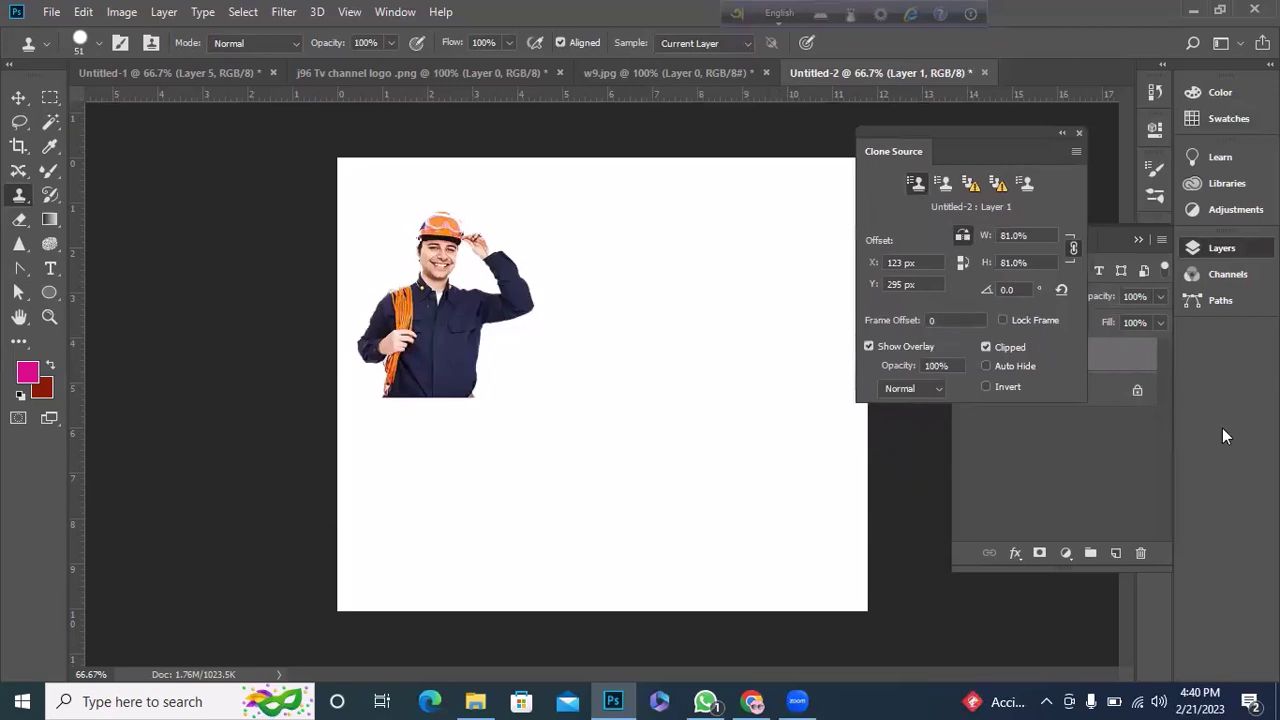
Step: Clone a full-size worker beside the original and a smaller copy at upper right, undoing smudges
left_click(436, 250, "alt")
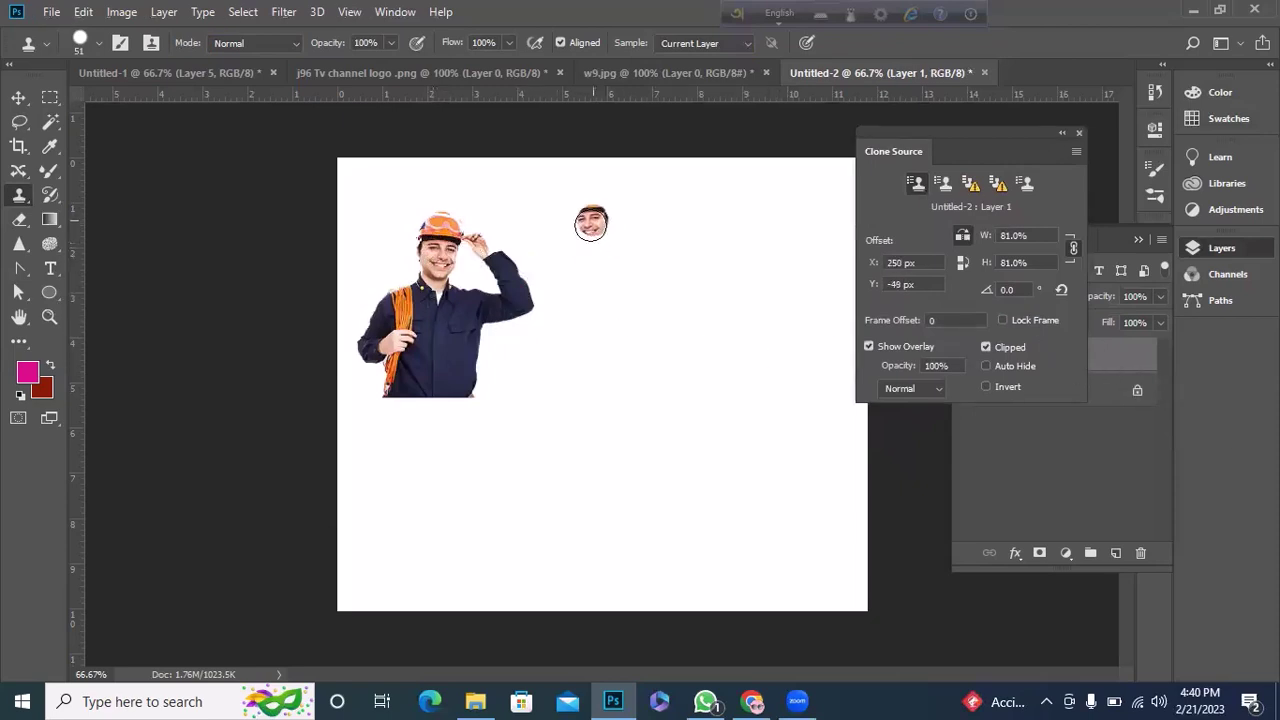
mouse_move(595, 281)
left_mouse_down()
mouse_move(565, 272)
mouse_move(570, 318)
mouse_move(551, 270)
mouse_move(560, 355)
mouse_move(630, 340)
mouse_move(625, 285)
mouse_move(583, 383)
mouse_move(636, 330)
mouse_move(582, 246)
left_mouse_up()
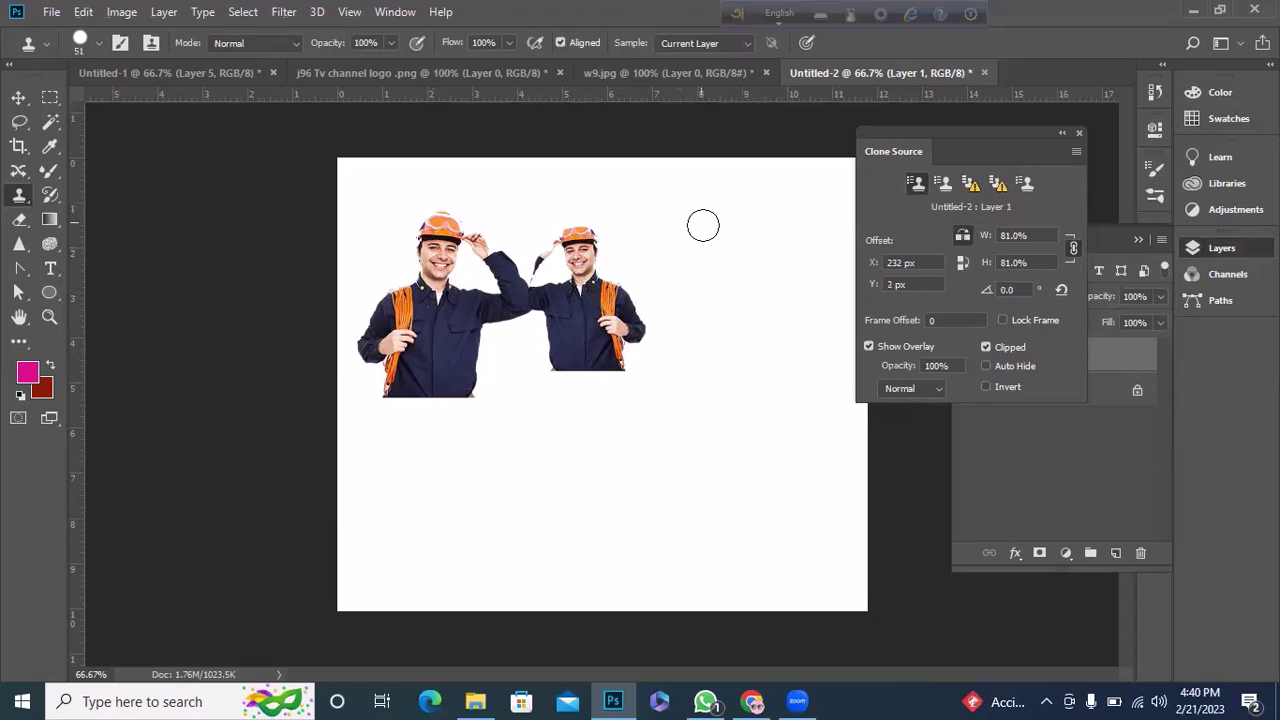
left_click(581, 258, "alt")
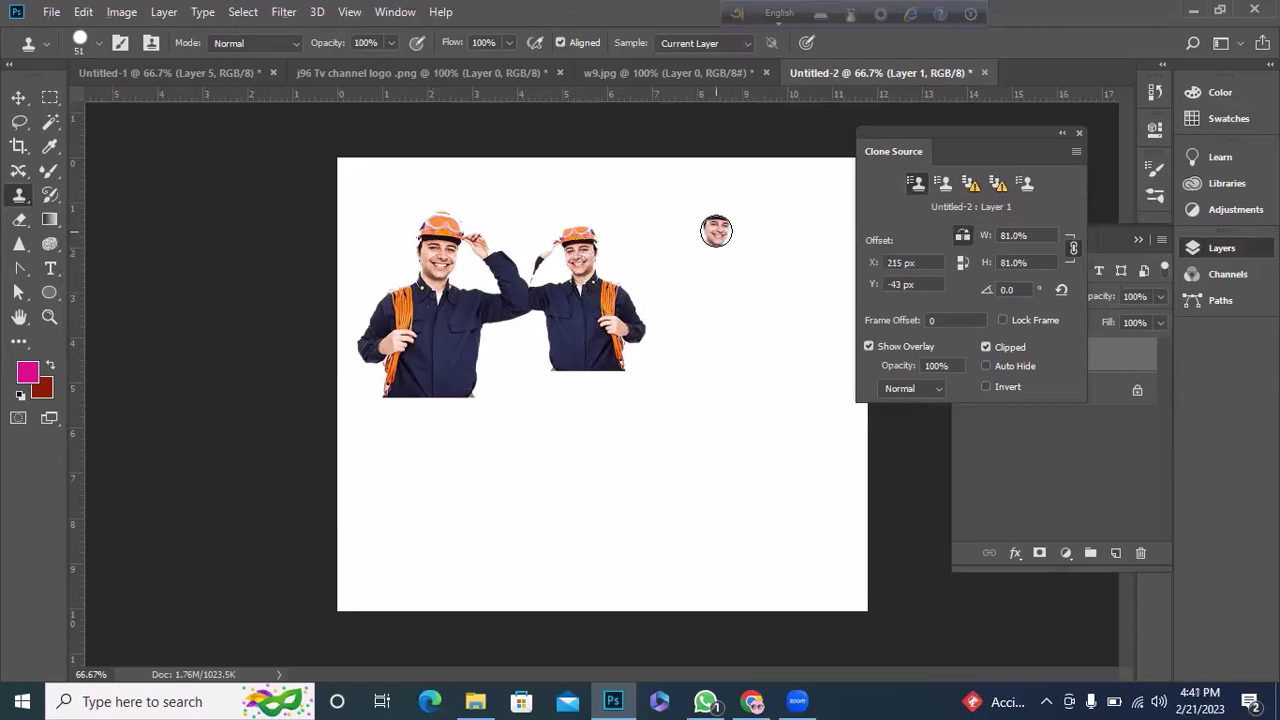
mouse_move(711, 249)
left_mouse_down()
mouse_move(727, 285)
mouse_move(706, 200)
mouse_move(729, 314)
mouse_move(780, 274)
mouse_move(774, 294)
mouse_move(819, 218)
mouse_move(800, 225)
mouse_move(800, 300)
mouse_move(835, 280)
mouse_move(840, 235)
left_mouse_up()
left_click_drag(731, 324, 682, 300)
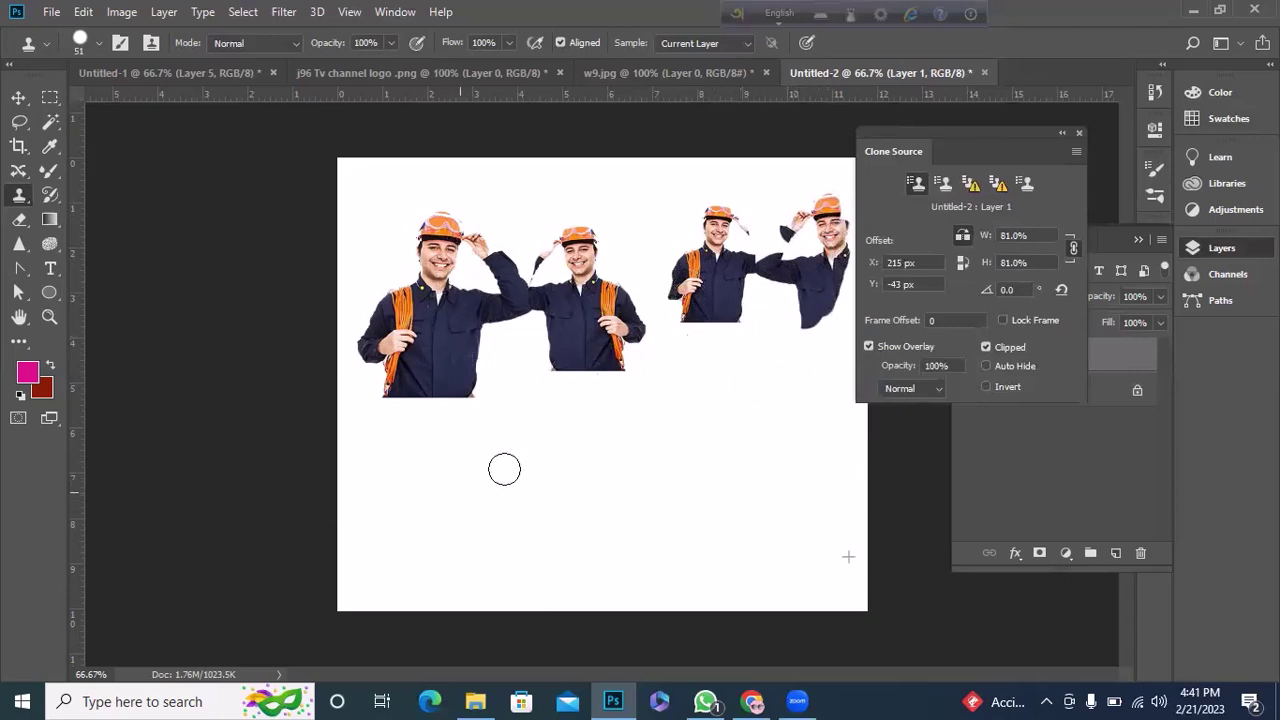
left_click_drag(580, 245, 577, 270)
key("ctrl+z")
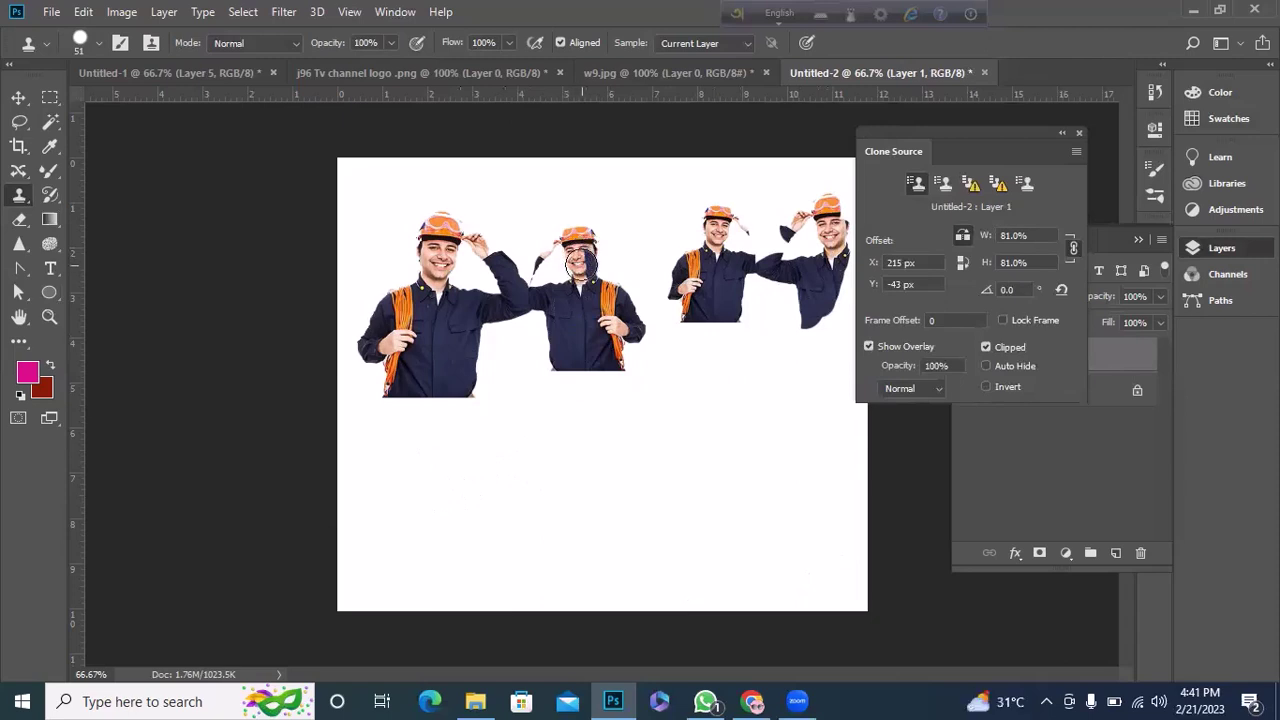
key("ctrl+z")
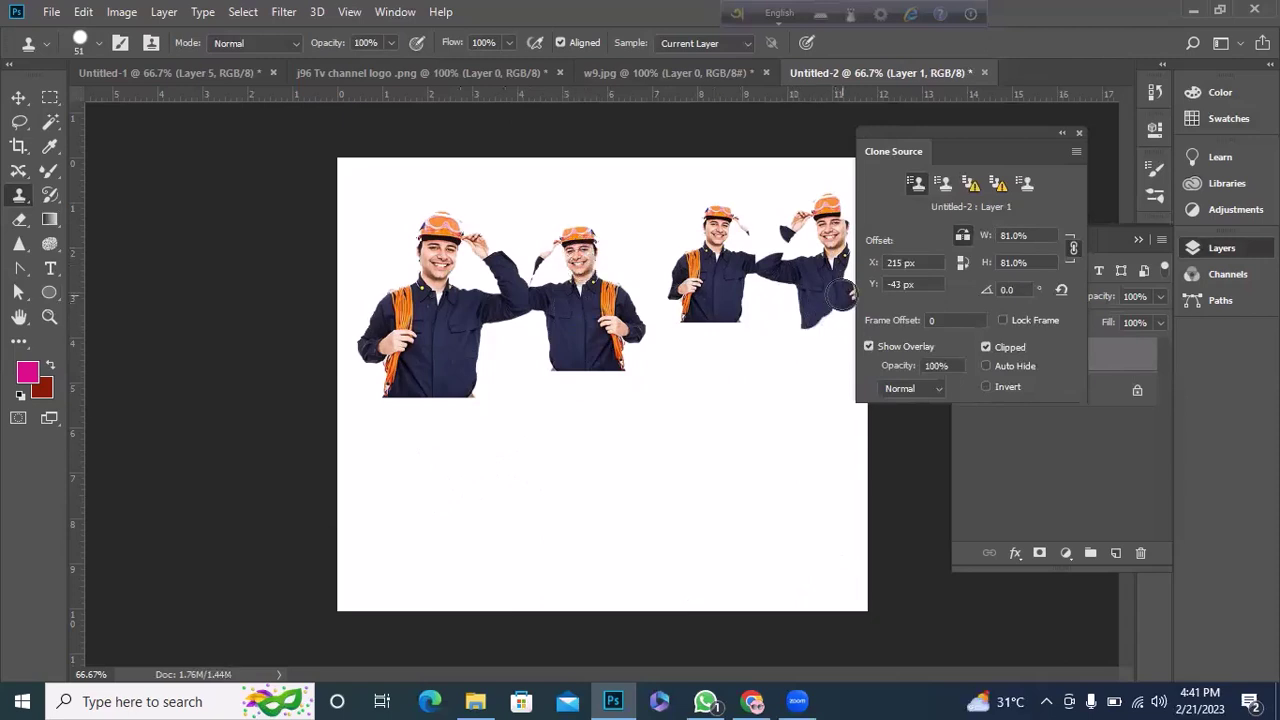
left_click_drag(840, 295, 868, 333)
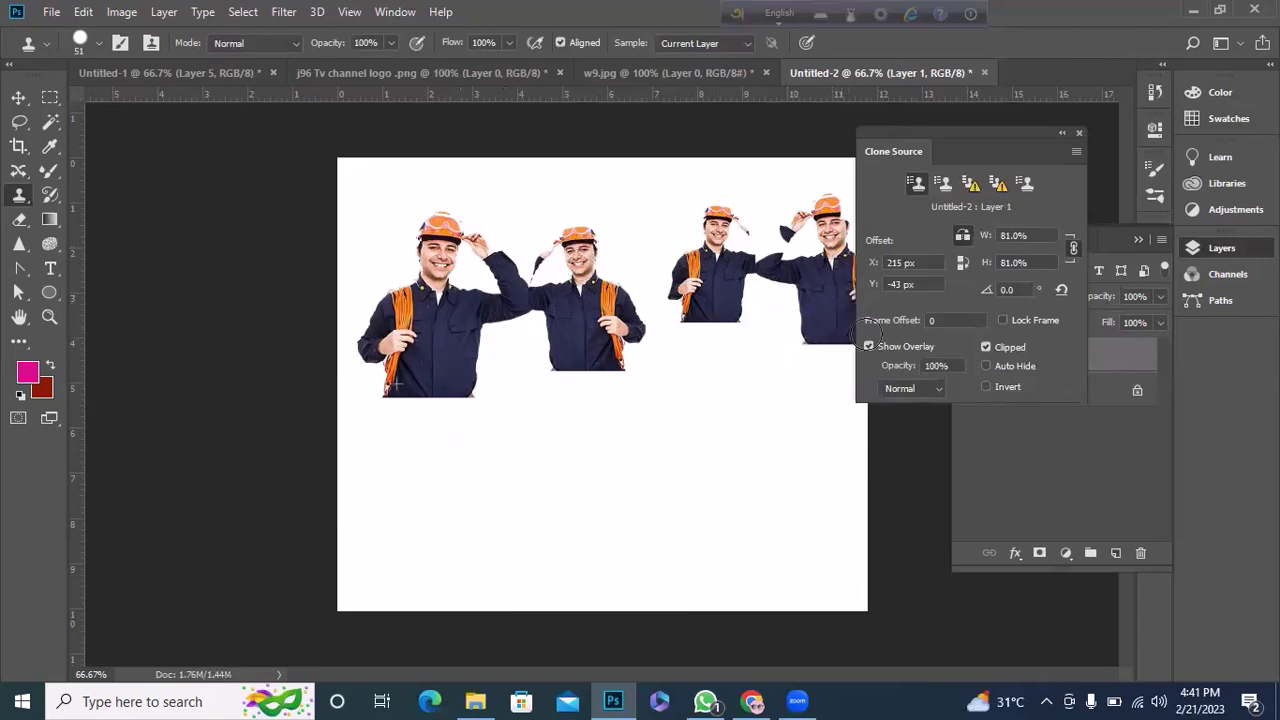
Step: Paint smeared strokes in the lower left with the Impressionist Pattern Stamp
right_click(24, 200)
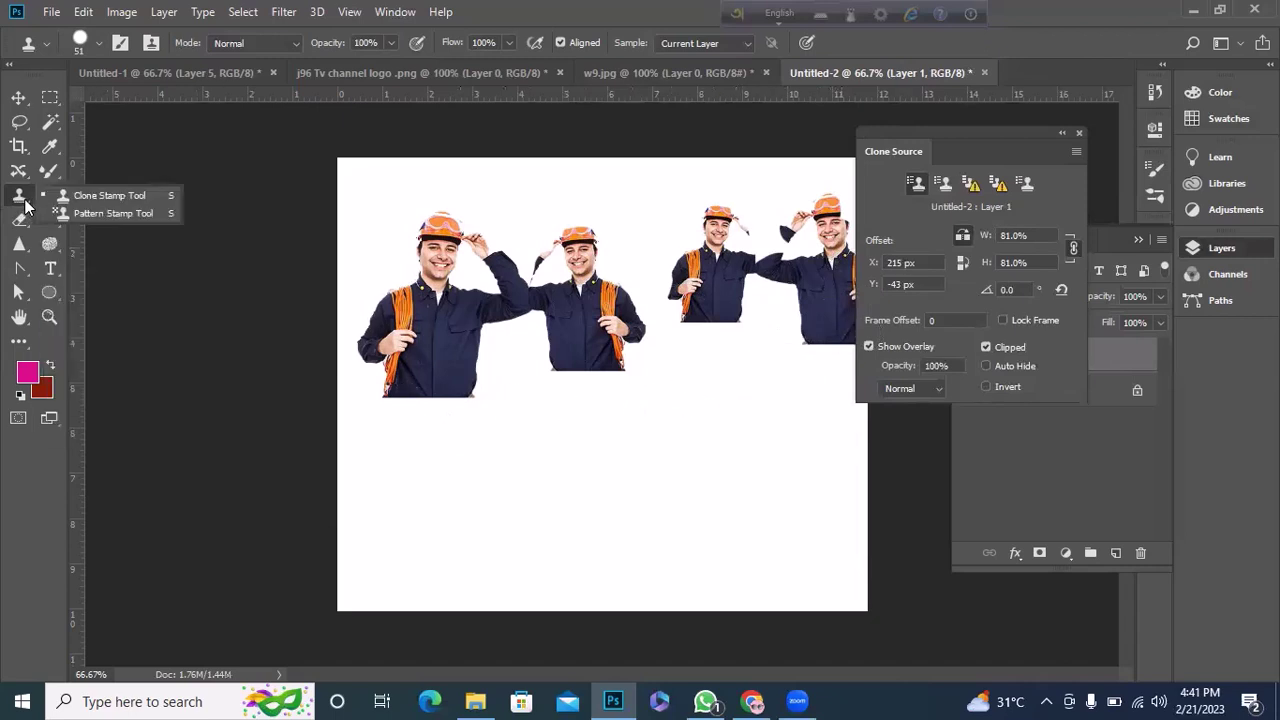
left_click(101, 215)
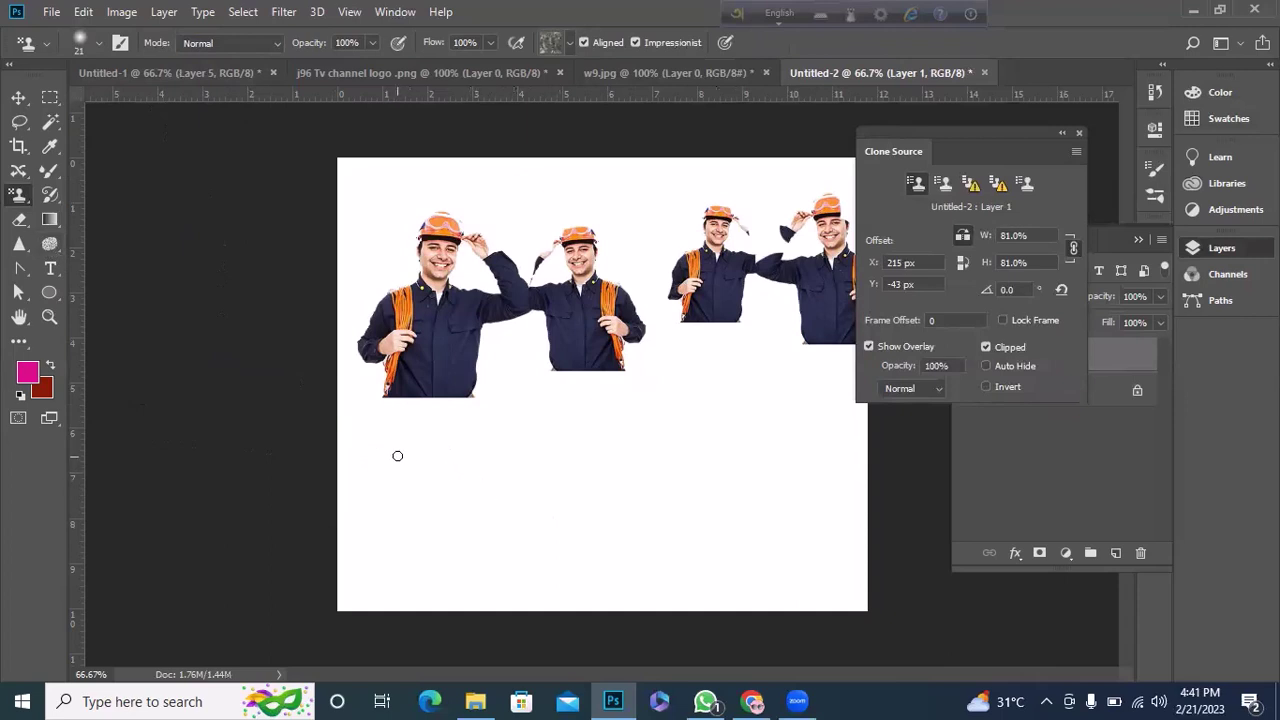
mouse_move(397, 456)
left_mouse_down()
mouse_move(463, 480)
mouse_move(420, 521)
left_mouse_up()
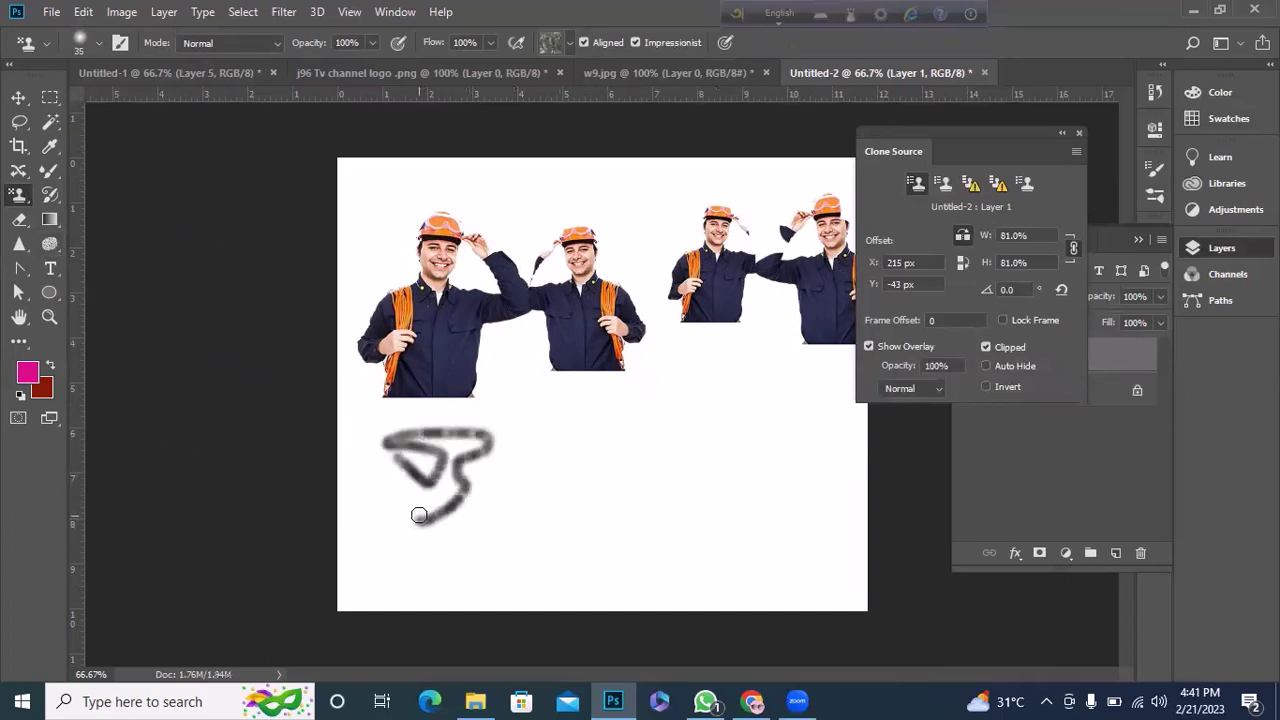
key("bracketright")
mouse_move(386, 457)
left_mouse_down()
mouse_move(428, 517)
mouse_move(455, 460)
mouse_move(494, 437)
mouse_move(450, 500)
mouse_move(370, 440)
mouse_move(486, 491)
mouse_move(439, 562)
mouse_move(400, 520)
mouse_move(366, 509)
mouse_move(349, 430)
mouse_move(359, 548)
mouse_move(469, 580)
mouse_move(400, 591)
mouse_move(351, 506)
mouse_move(364, 584)
mouse_move(410, 595)
mouse_move(355, 575)
mouse_move(359, 406)
mouse_move(361, 429)
left_mouse_up()
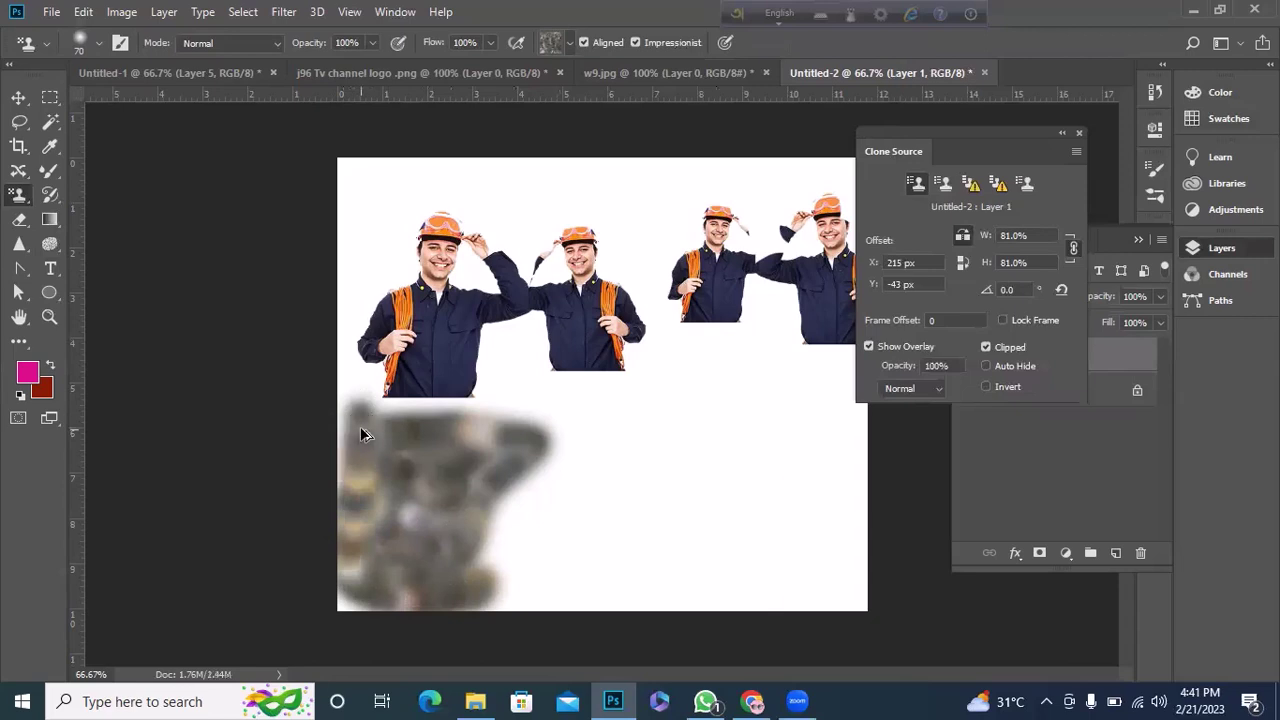
Step: Undo the pattern strokes and the cloned figures on the right
key("ctrl+z")
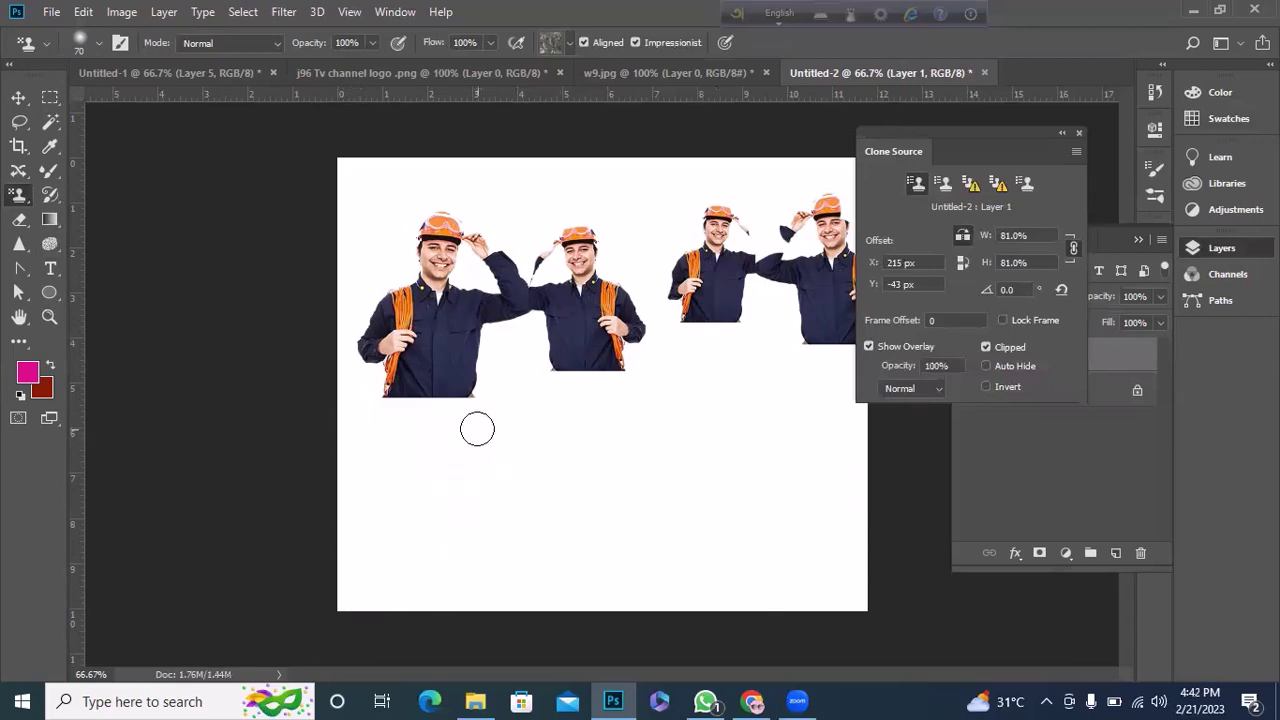
key("ctrl+z")
key("ctrl+z")
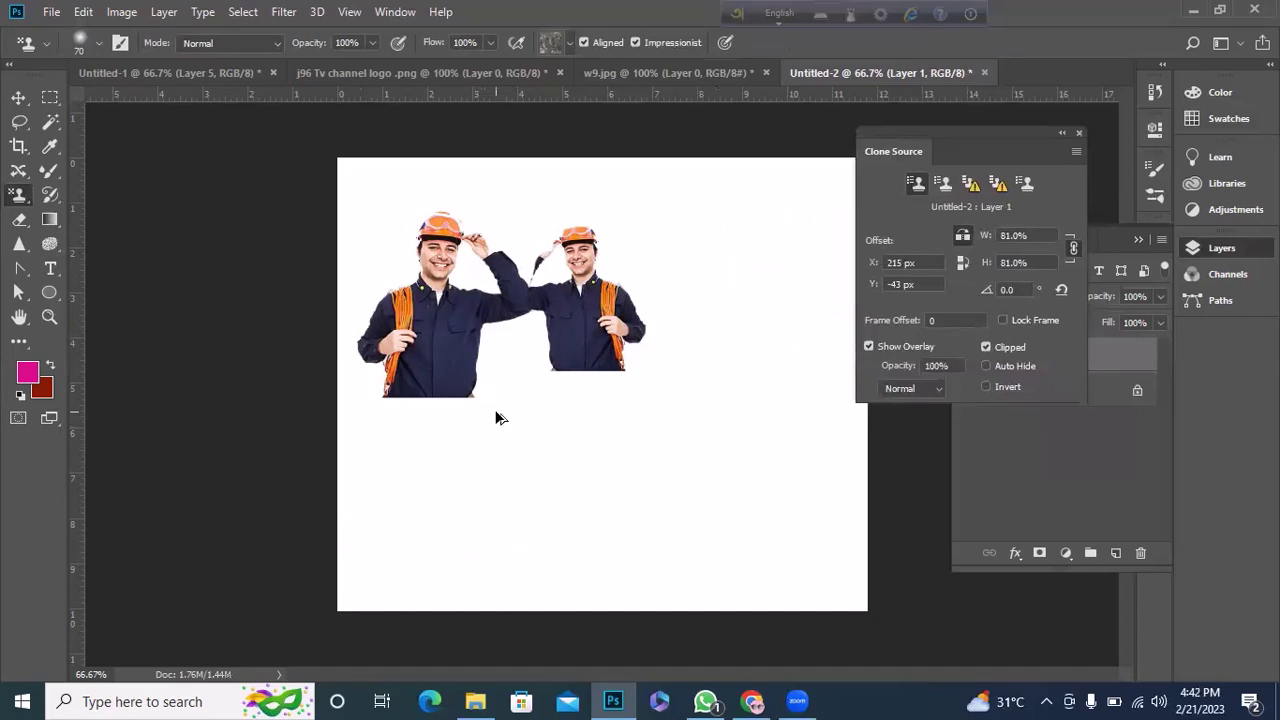
key("ctrl+z")
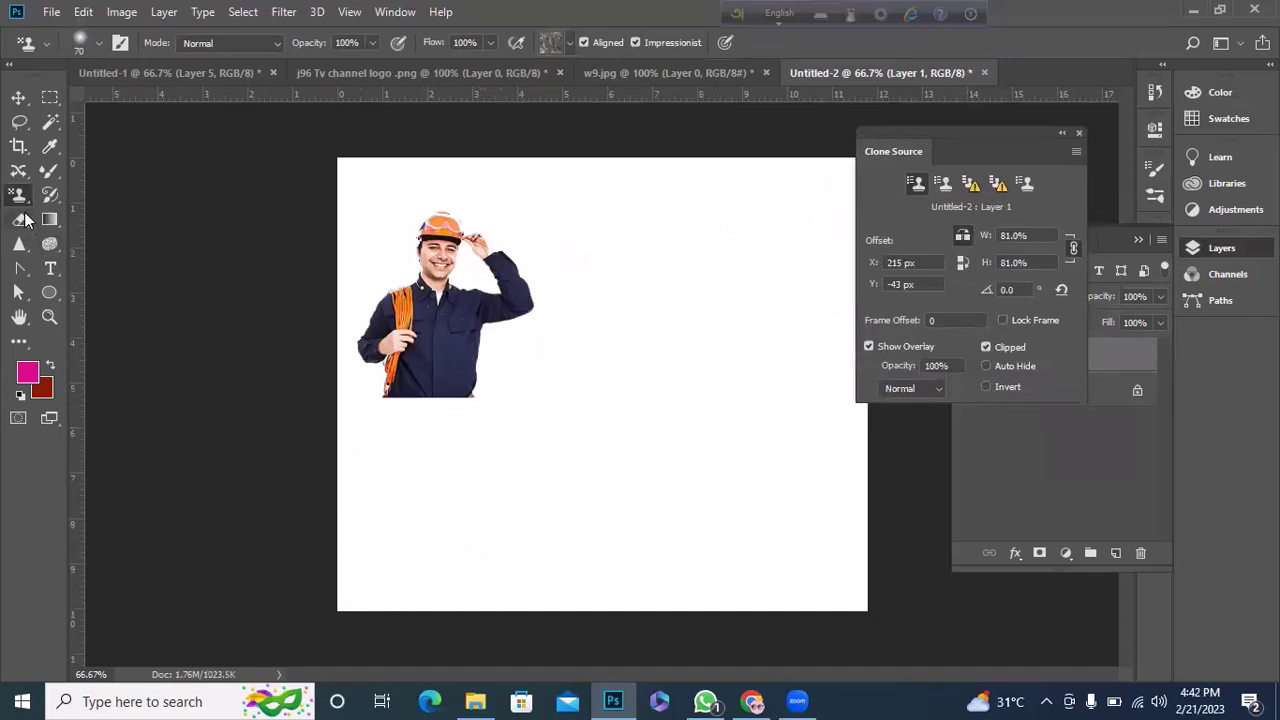
Step: Clone a 45%-scale copy of the worker to his right
right_click(22, 196)
left_click(95, 200)
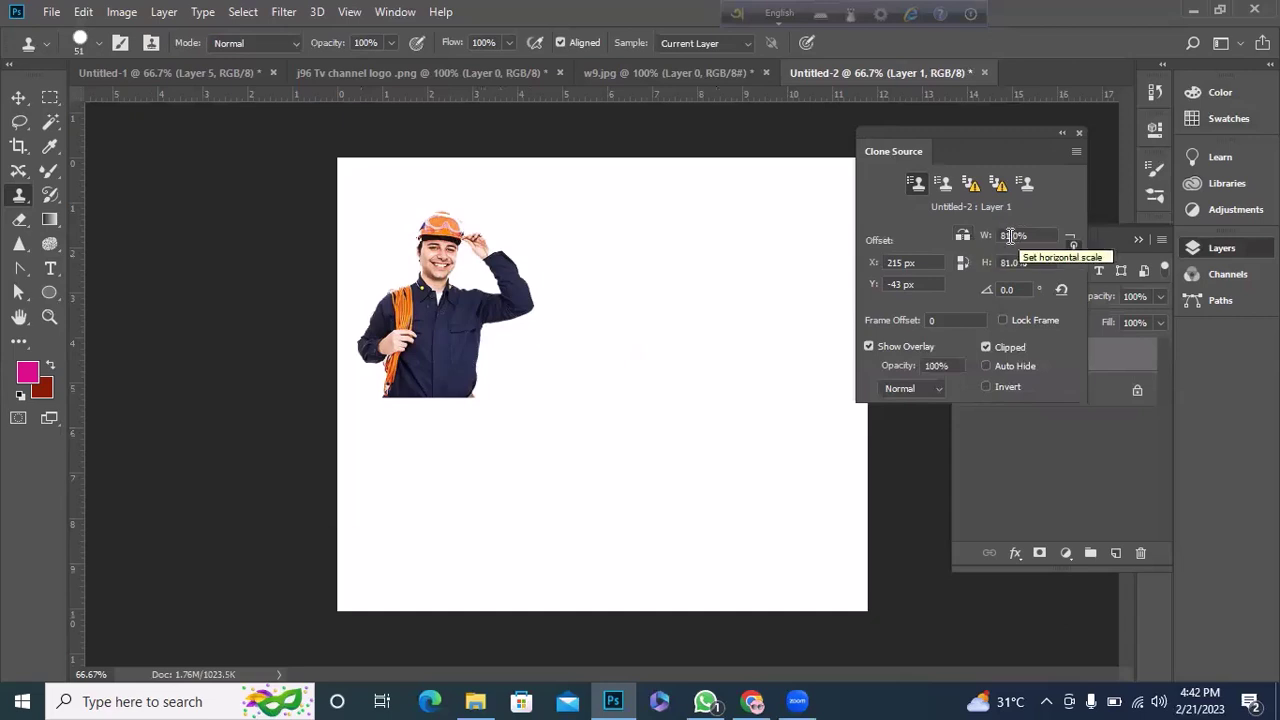
left_click(1012, 235)
type("45")
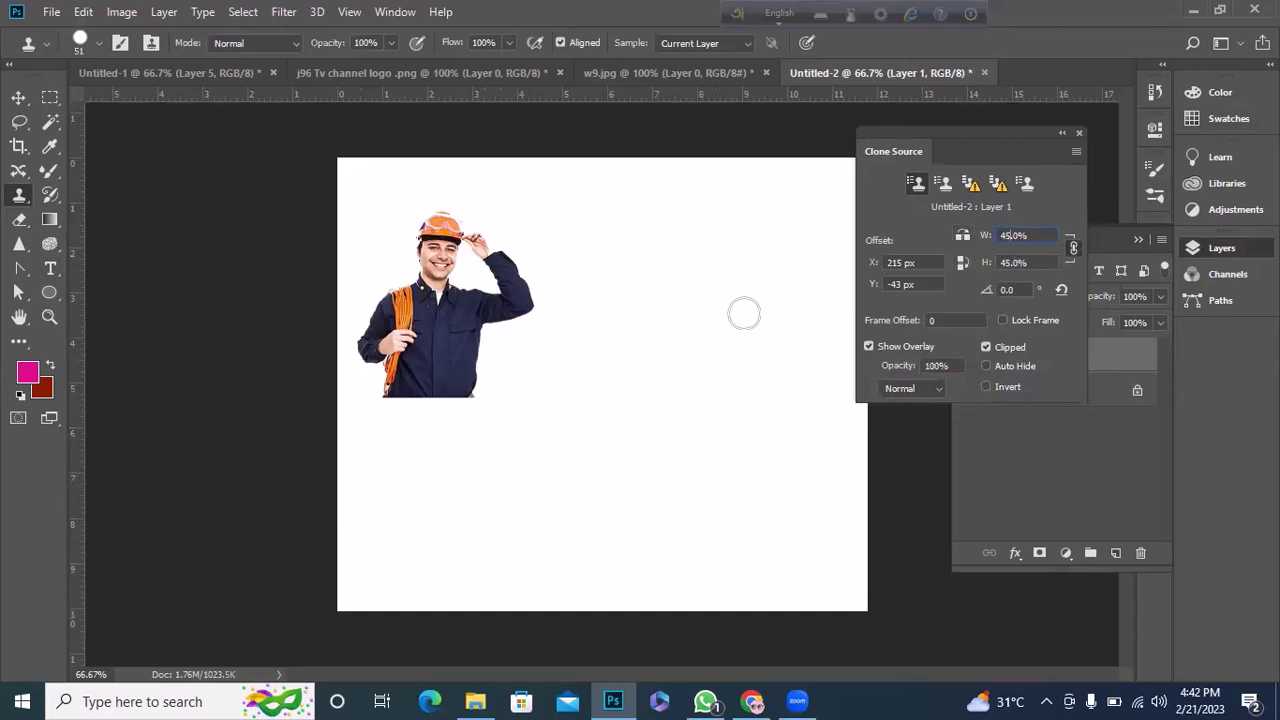
left_click(438, 258, "alt")
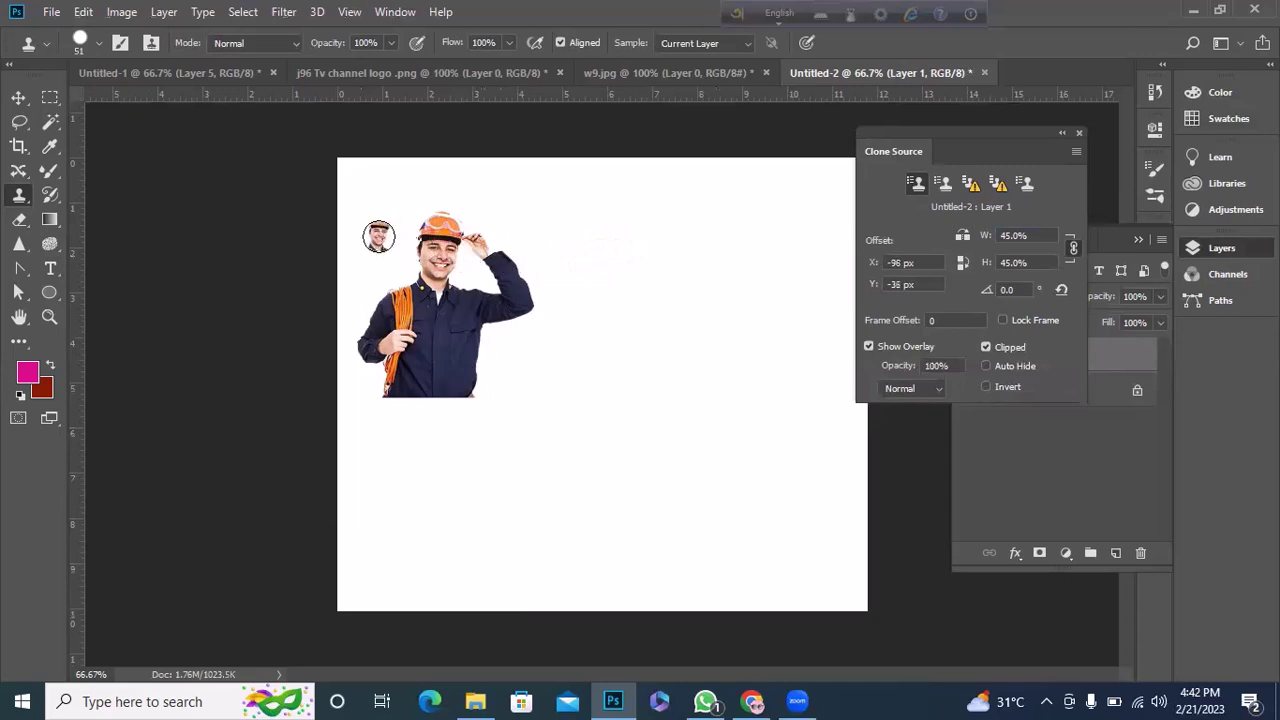
mouse_move(575, 250)
left_mouse_down()
mouse_move(586, 286)
mouse_move(575, 240)
mouse_move(572, 305)
mouse_move(563, 286)
left_mouse_up()
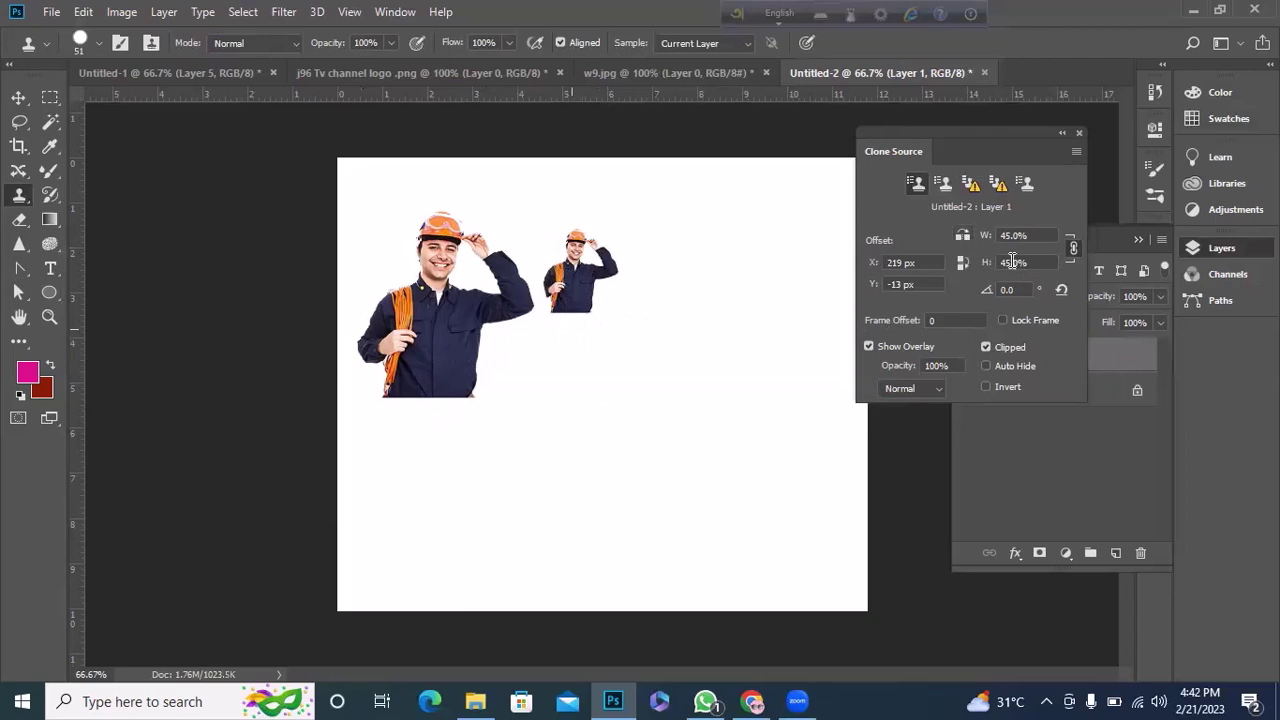
Step: Set the clone scale to 90% and paint a larger worker copy in the lower right
type("90")
left_click(441, 262, "alt")
left_click(639, 404)
mouse_move(635, 449)
left_mouse_down()
mouse_move(668, 461)
mouse_move(660, 506)
mouse_move(614, 531)
mouse_move(686, 463)
mouse_move(665, 380)
mouse_move(723, 434)
mouse_move(657, 357)
mouse_move(586, 457)
mouse_move(590, 505)
left_mouse_up()
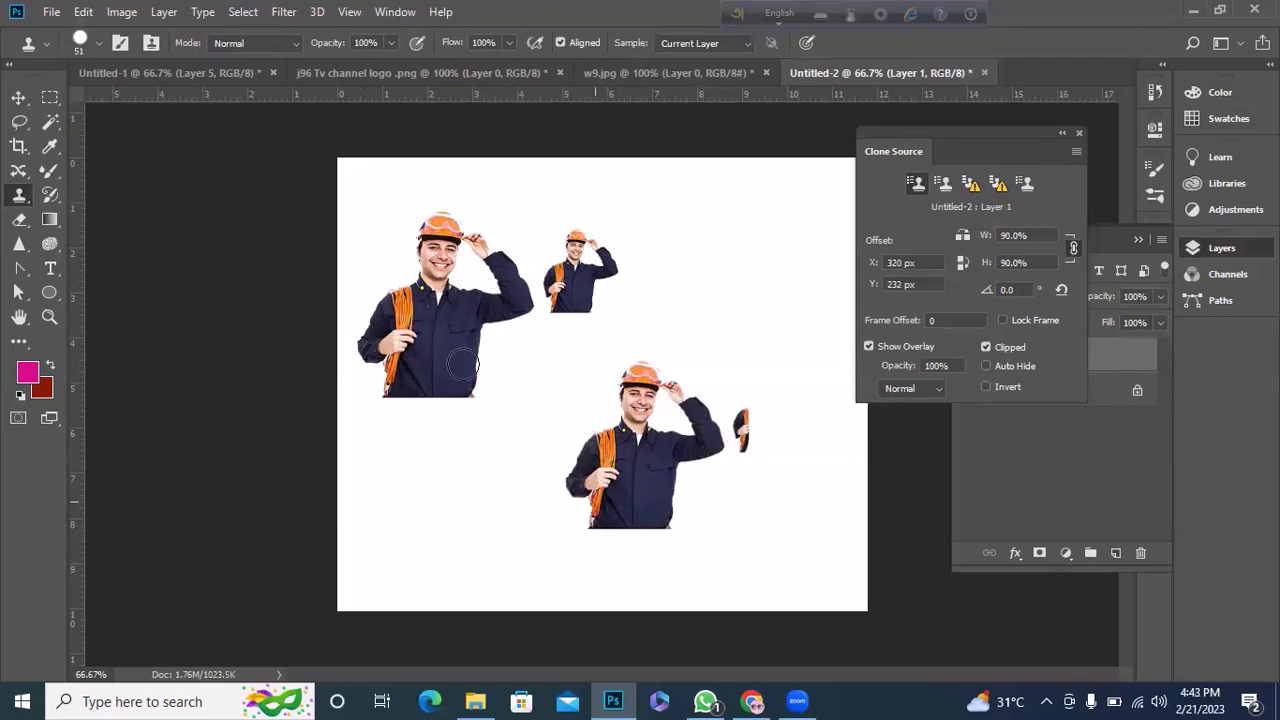
right_click(31, 207)
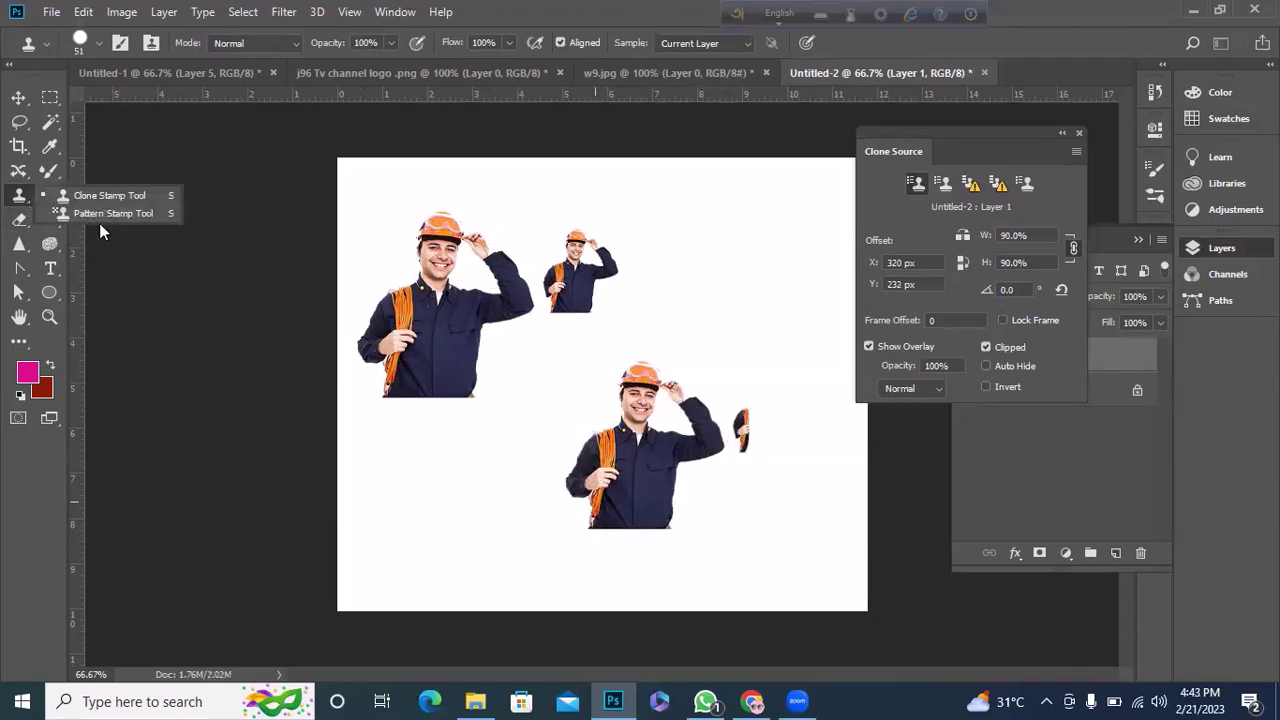
left_click(69, 198)
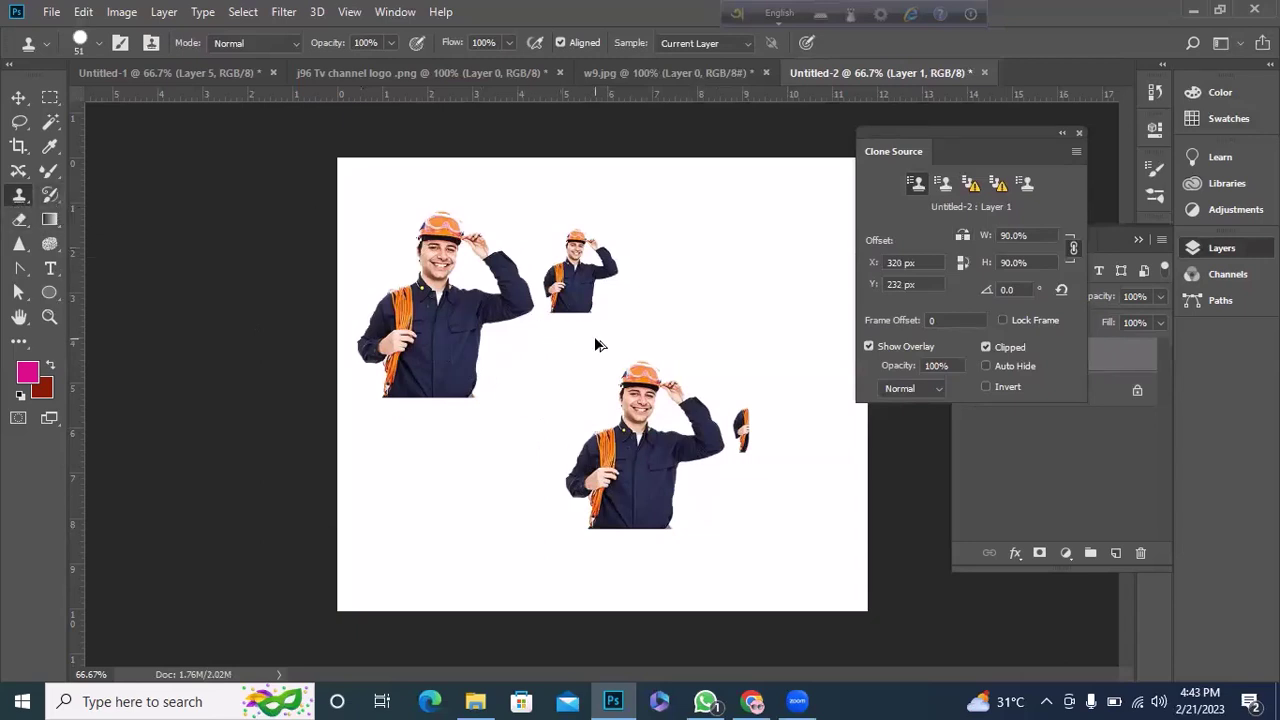
Step: Undo the cloned copies and select the History Brush tool
key("ctrl+z")
key("ctrl+z")
key("ctrl+z")
key("ctrl+z")
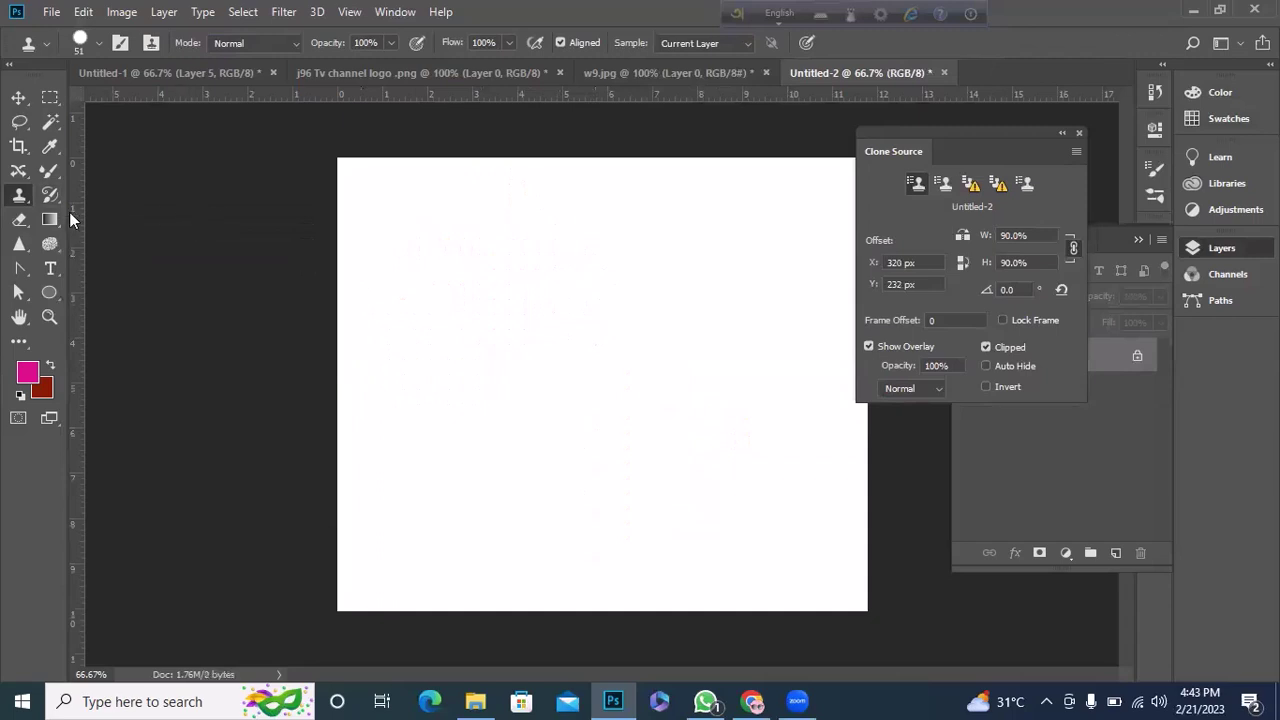
left_click(58, 198)
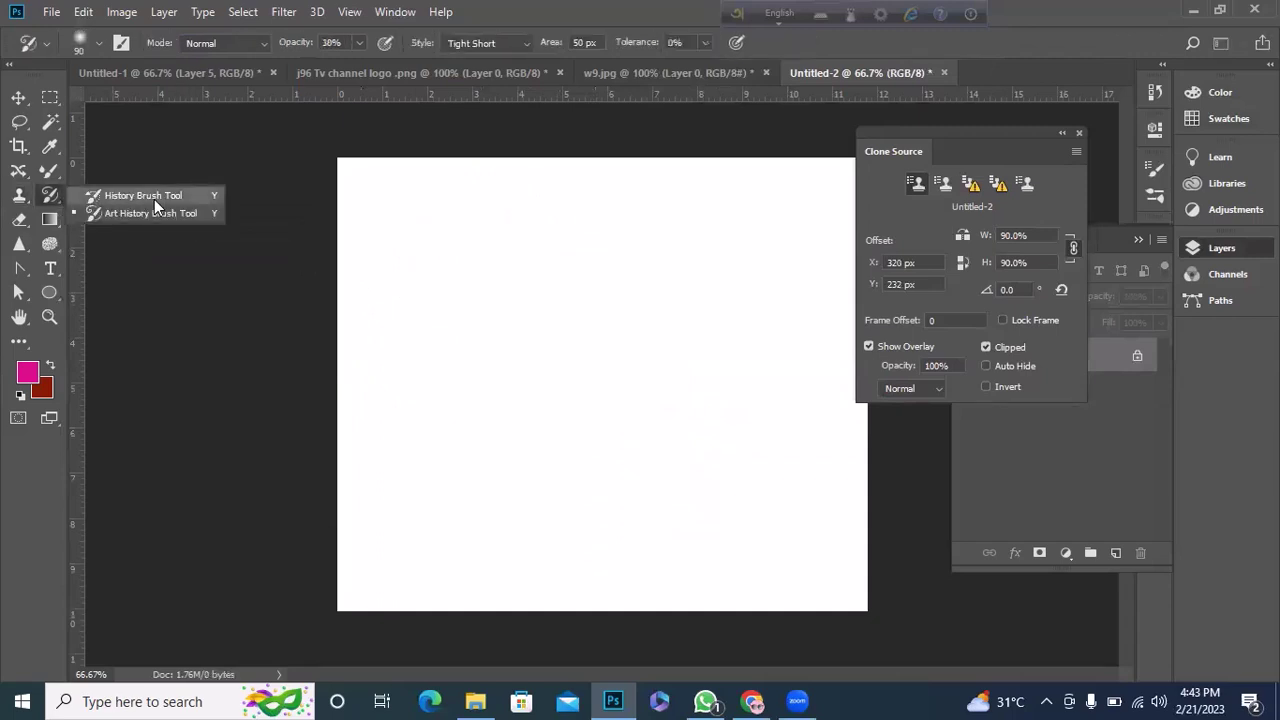
left_click(154, 200)
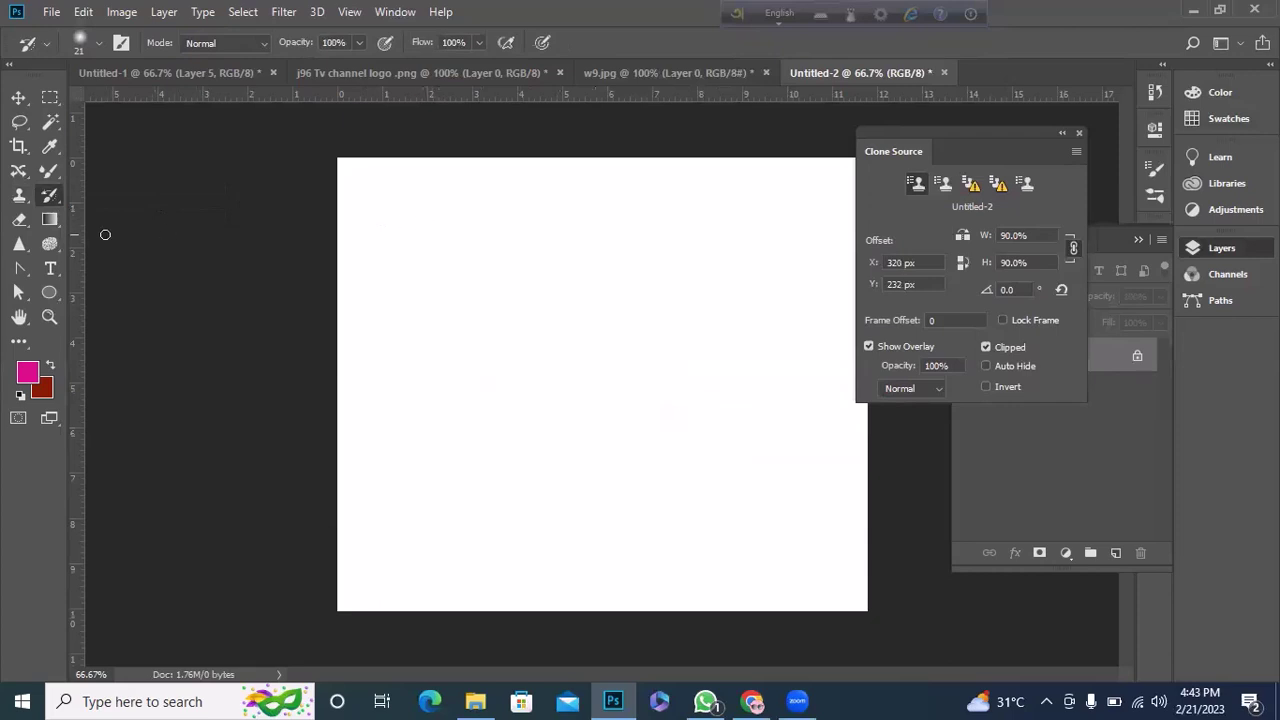
Step: Drag the j96 gold logo into Untitled-2, scale it to 48.8% and place it top-left
left_click(657, 74)
left_click(383, 76)
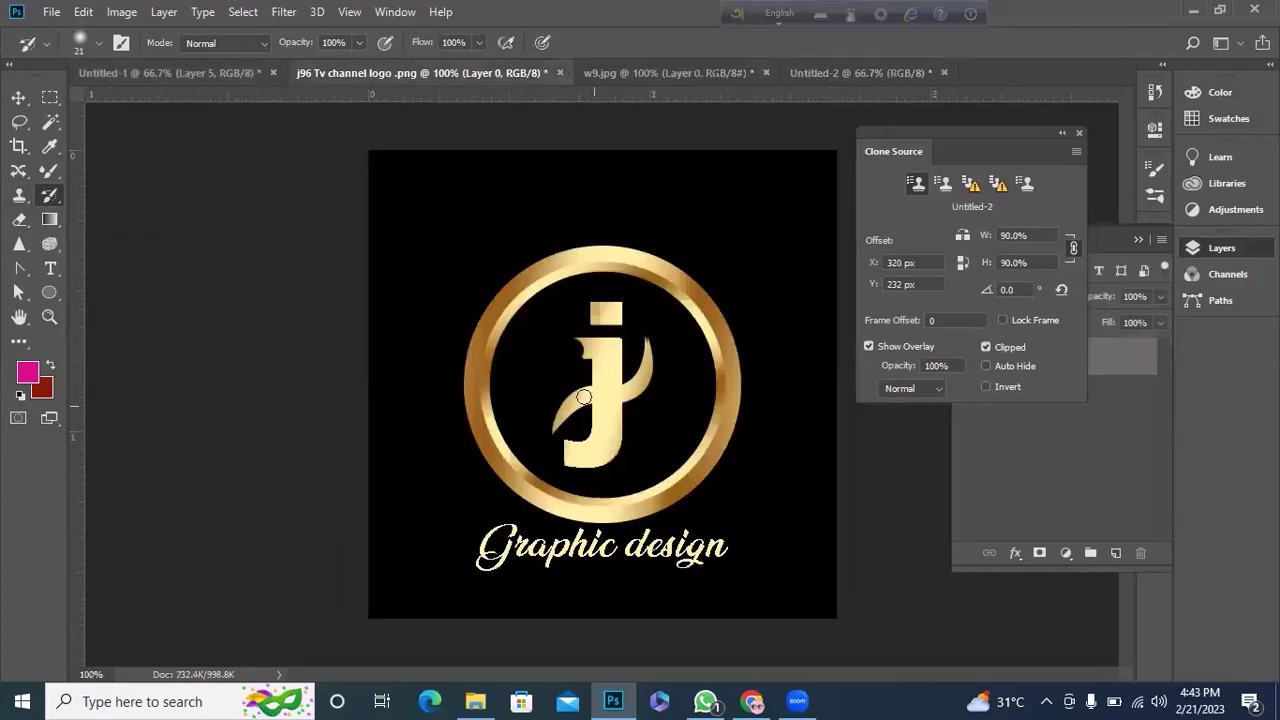
left_click(18, 97)
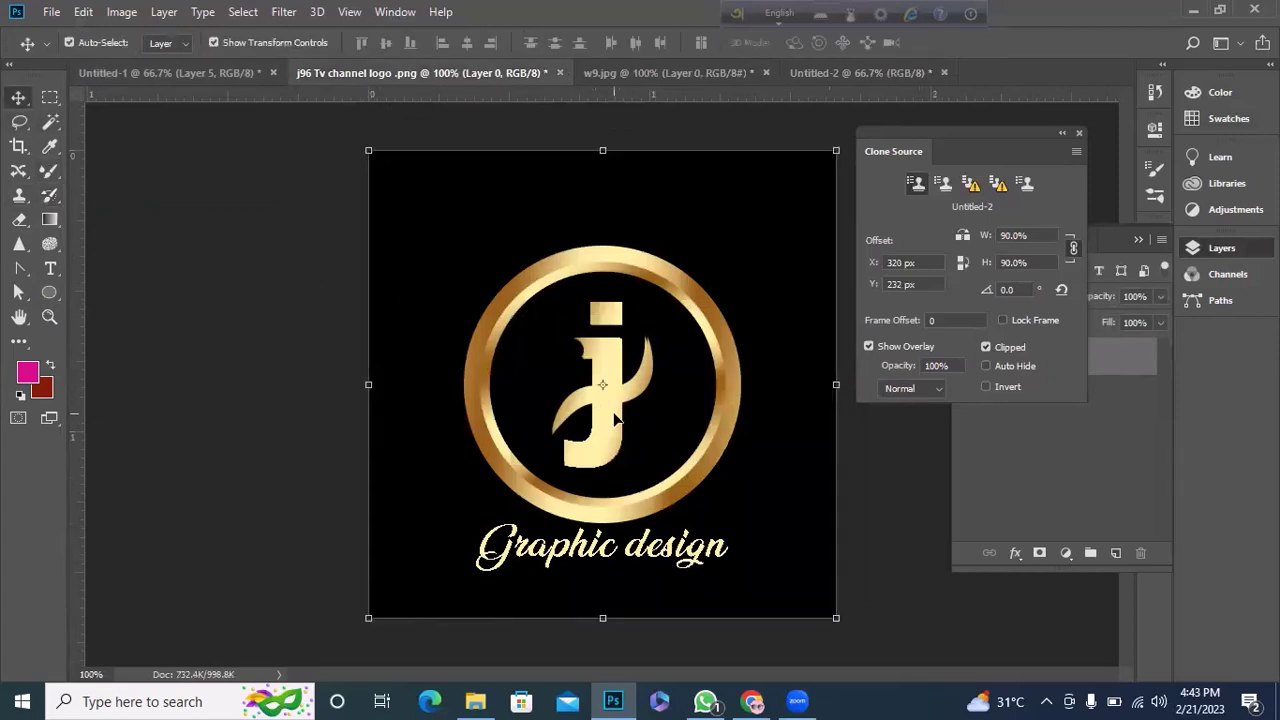
left_click_drag(614, 418, 901, 42)
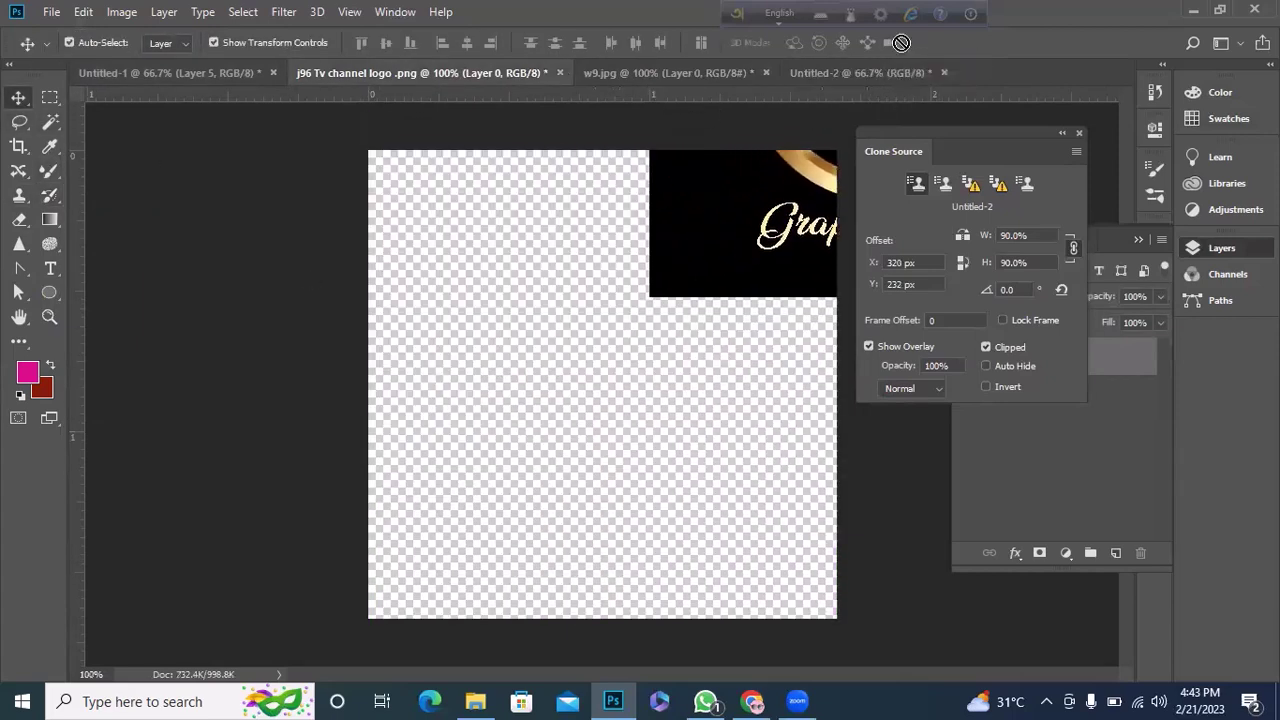
left_click_drag(901, 42, 491, 313)
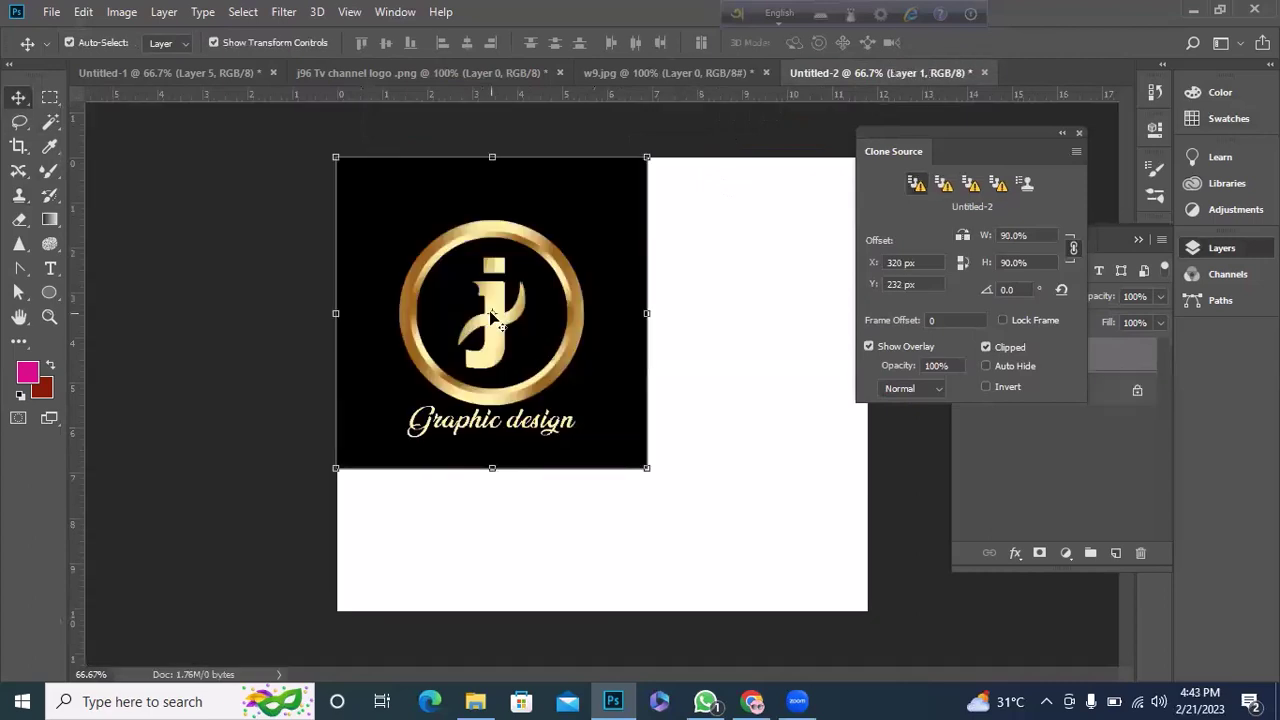
left_click_drag(643, 467, 552, 374)
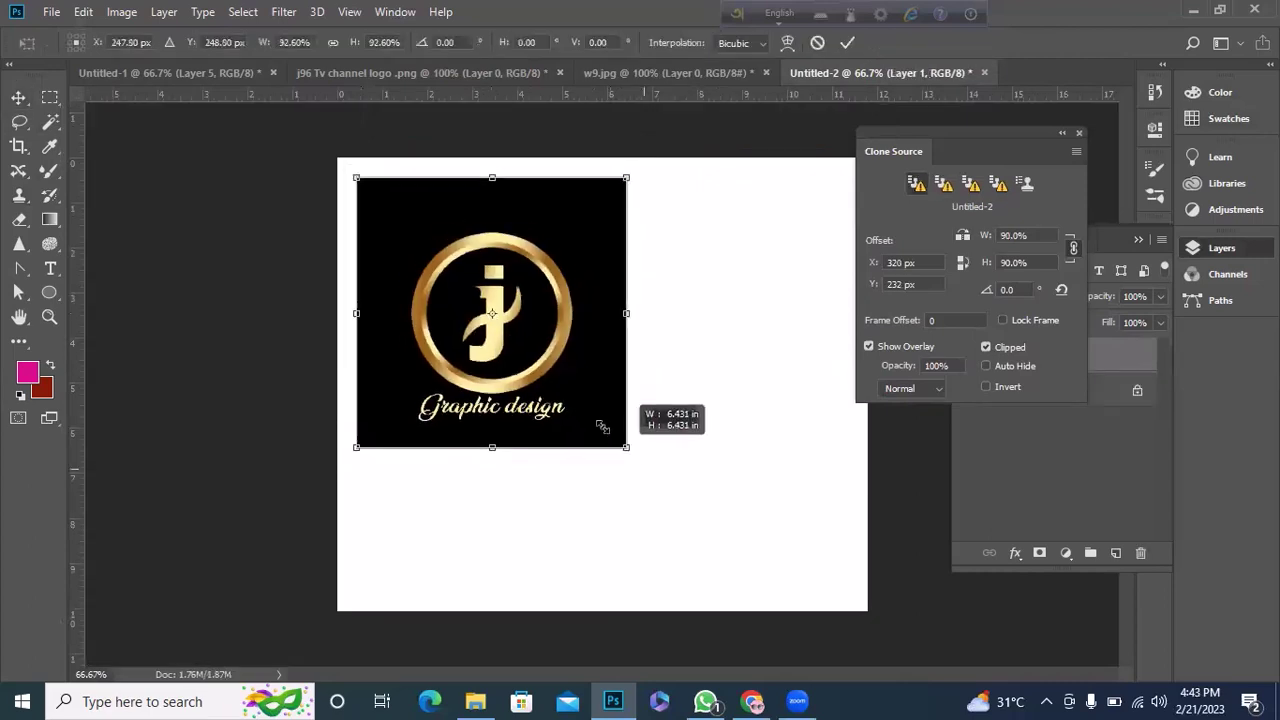
left_click_drag(514, 314, 483, 263)
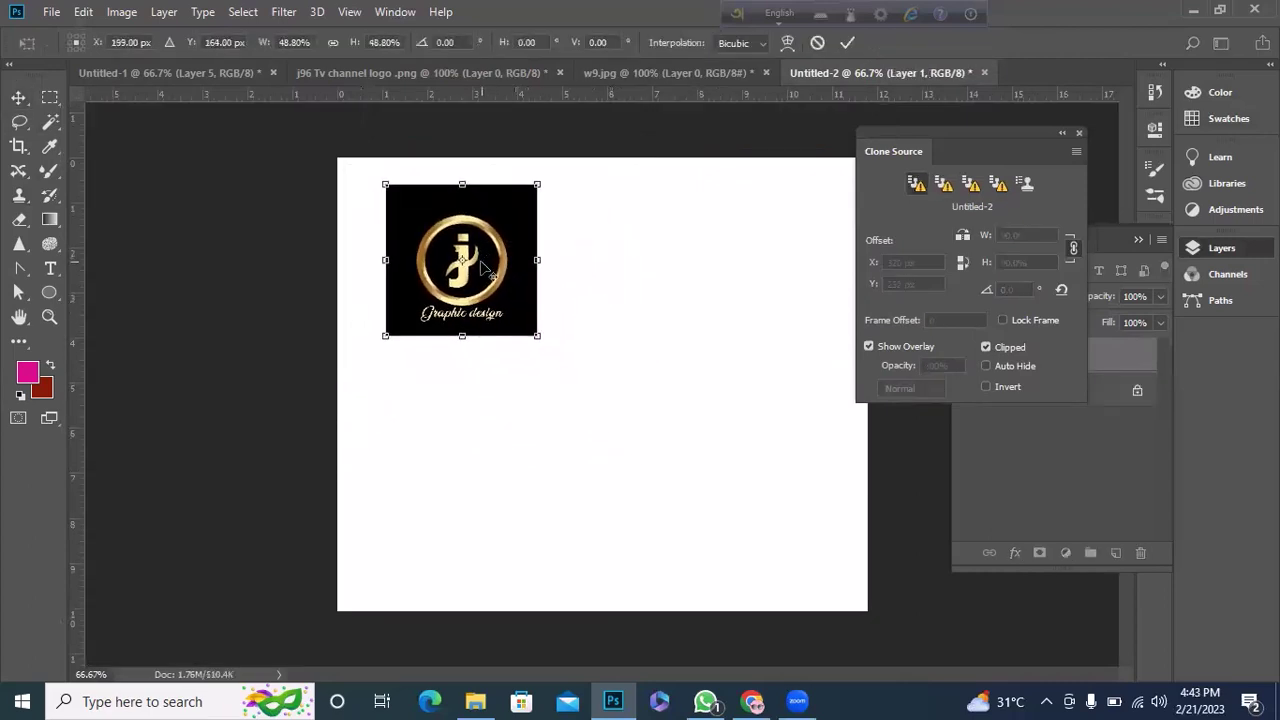
left_click(852, 43)
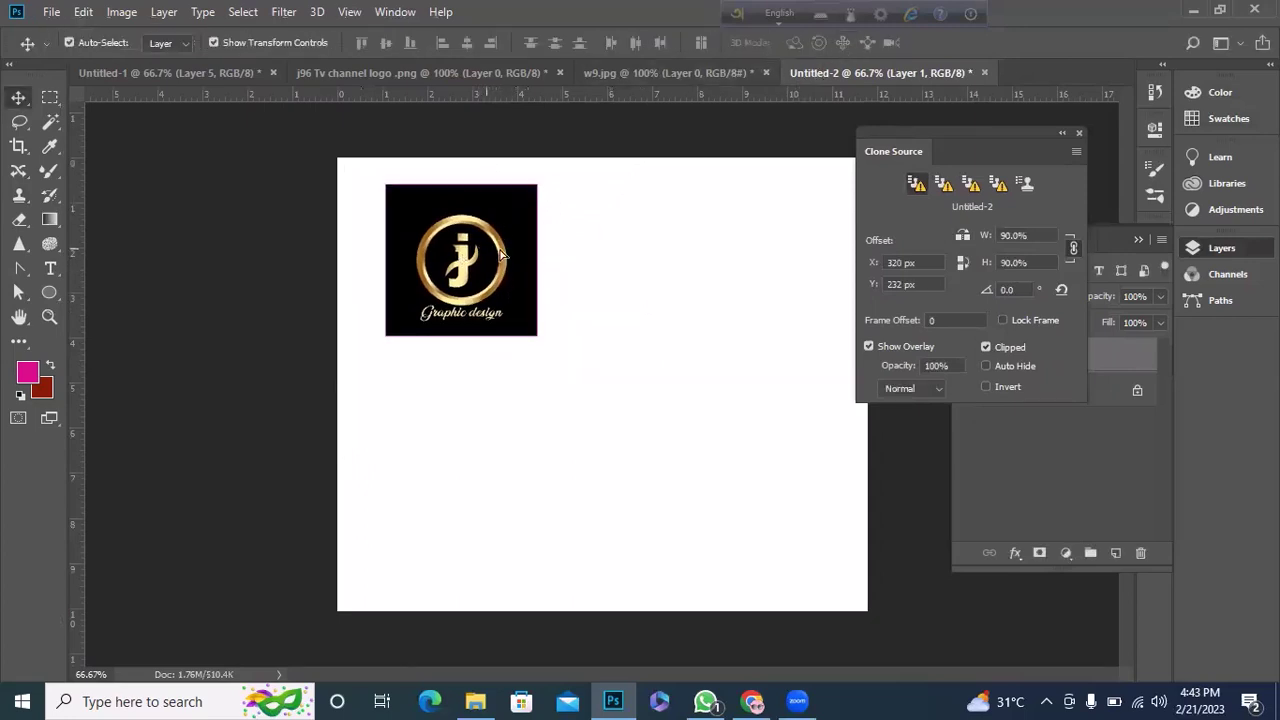
left_click_drag(483, 255, 853, 255)
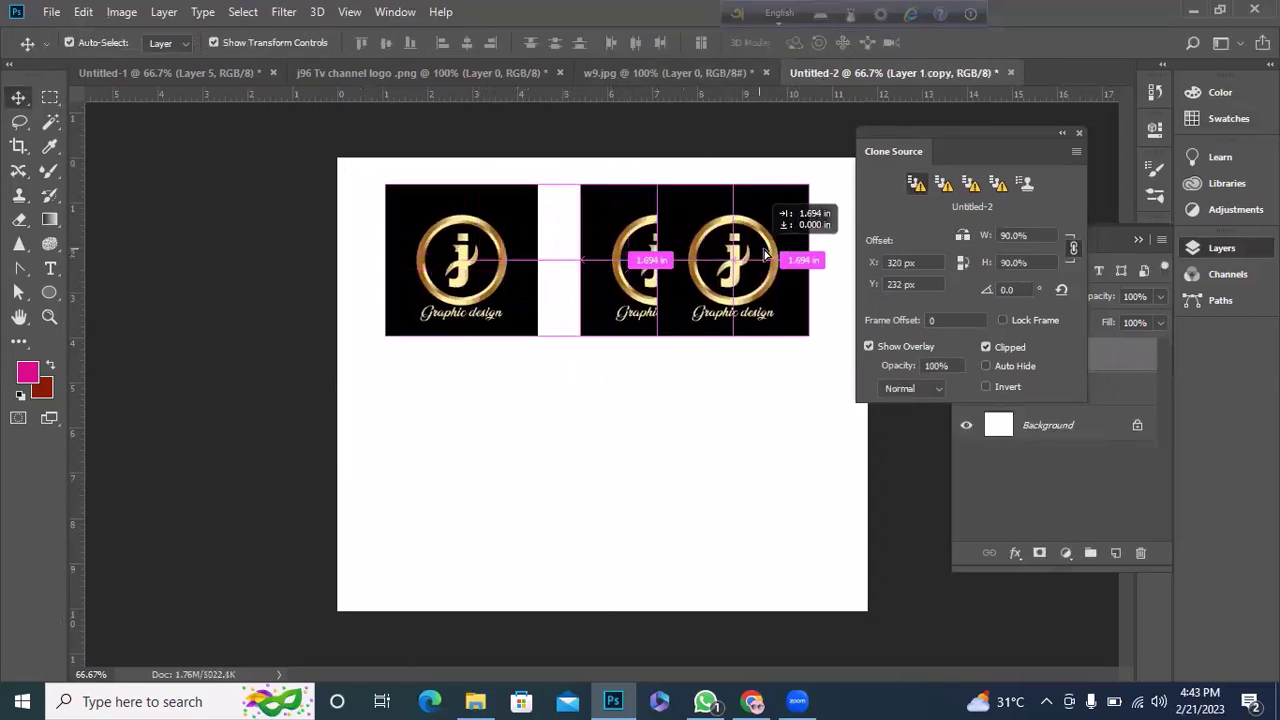
key("ctrl+z")
mouse_move(679, 277)
left_mouse_down("alt")
mouse_move(774, 280)
mouse_move(751, 494)
left_mouse_up("alt")
left_click_drag(751, 494, 424, 478, "alt")
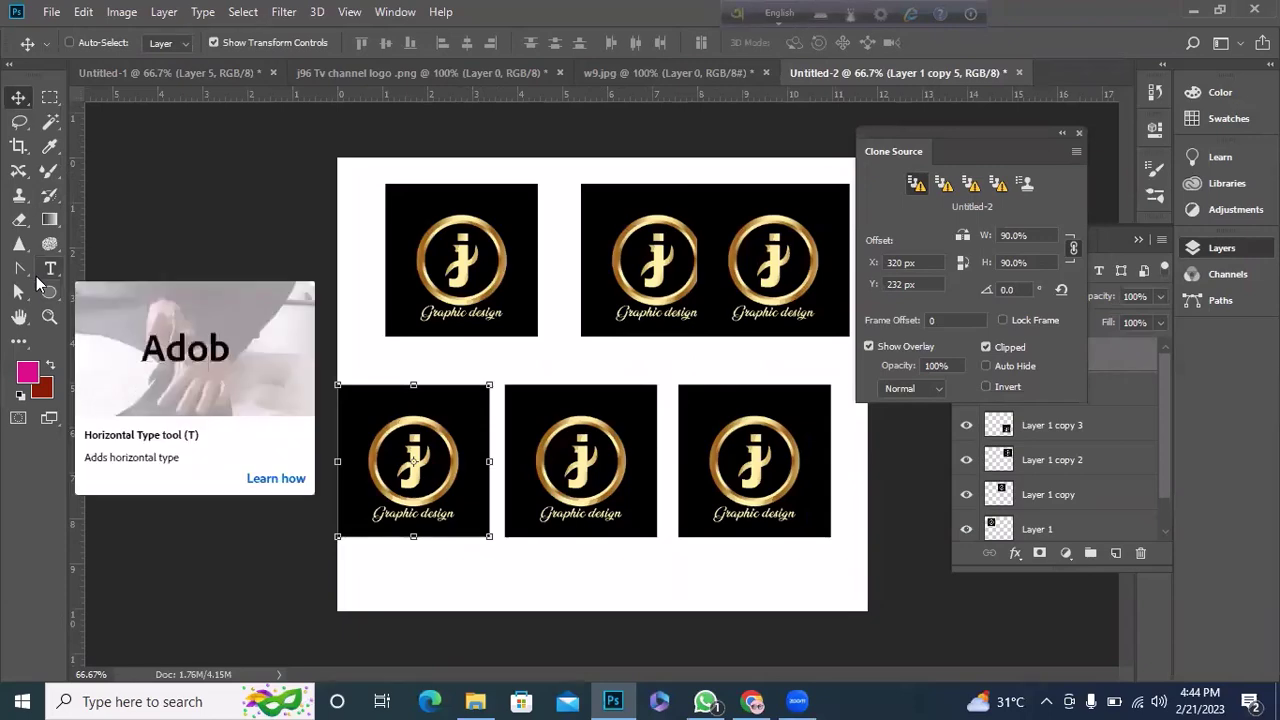
key("Delete")
key("ctrl+z")
key("ctrl+shift+z")
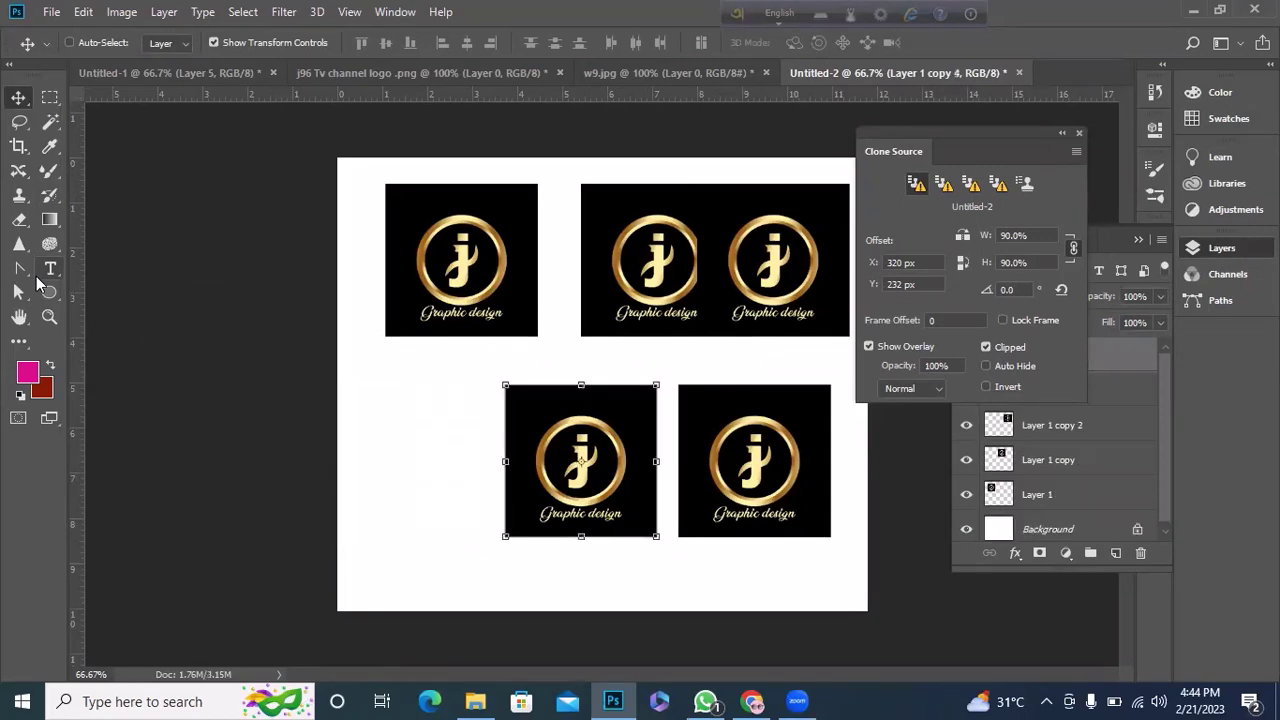
key("Delete")
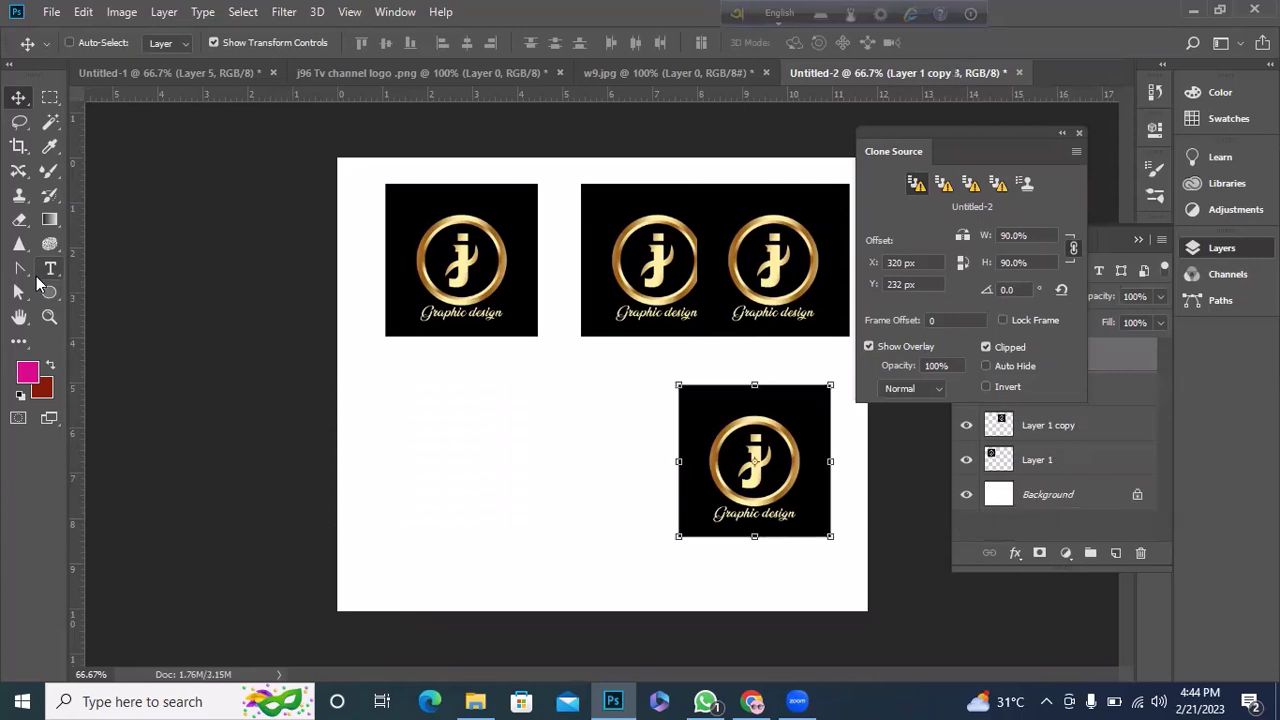
key("Delete")
key("Delete")
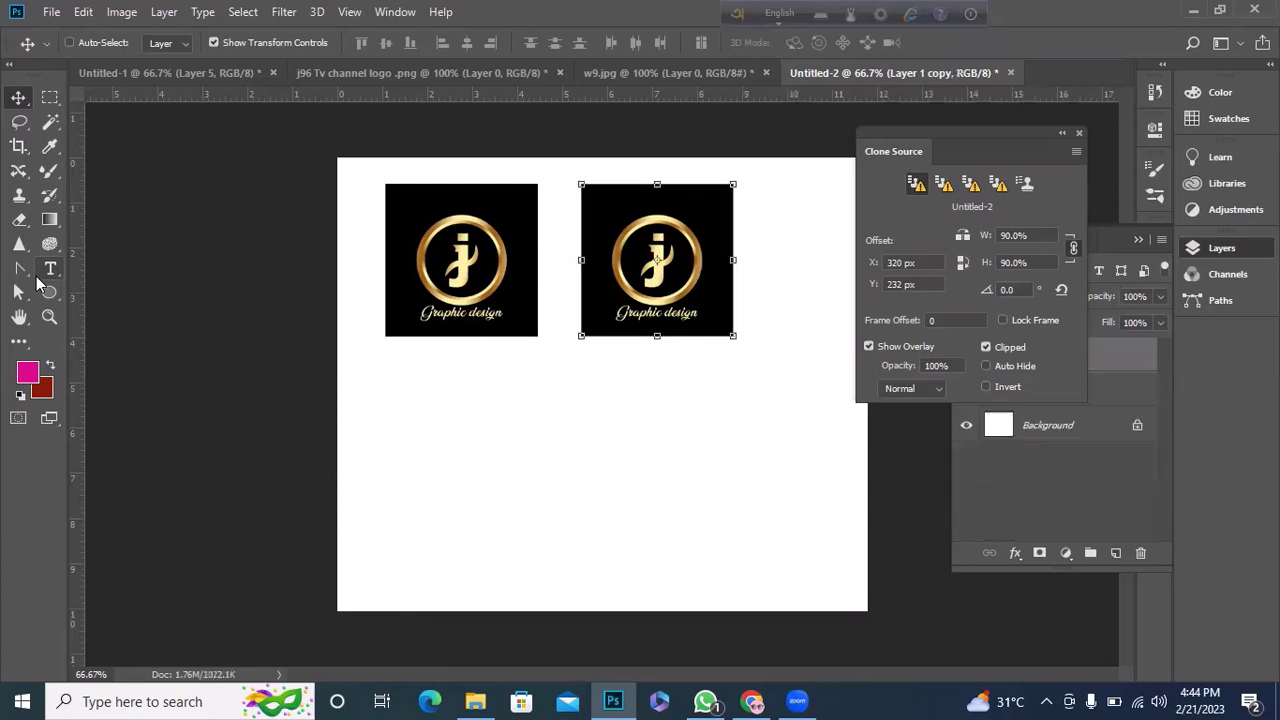
key("Delete")
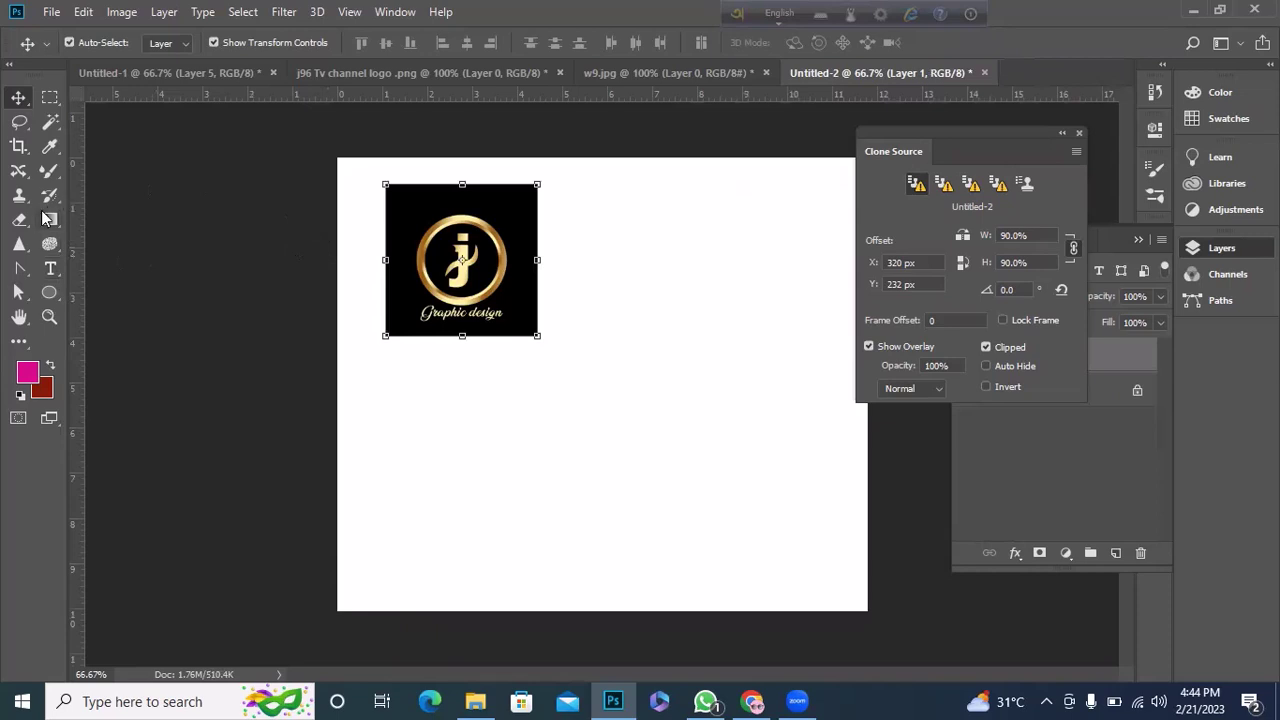
Step: Select the Art History Brush and swap colours to a dark red foreground
left_click(54, 200)
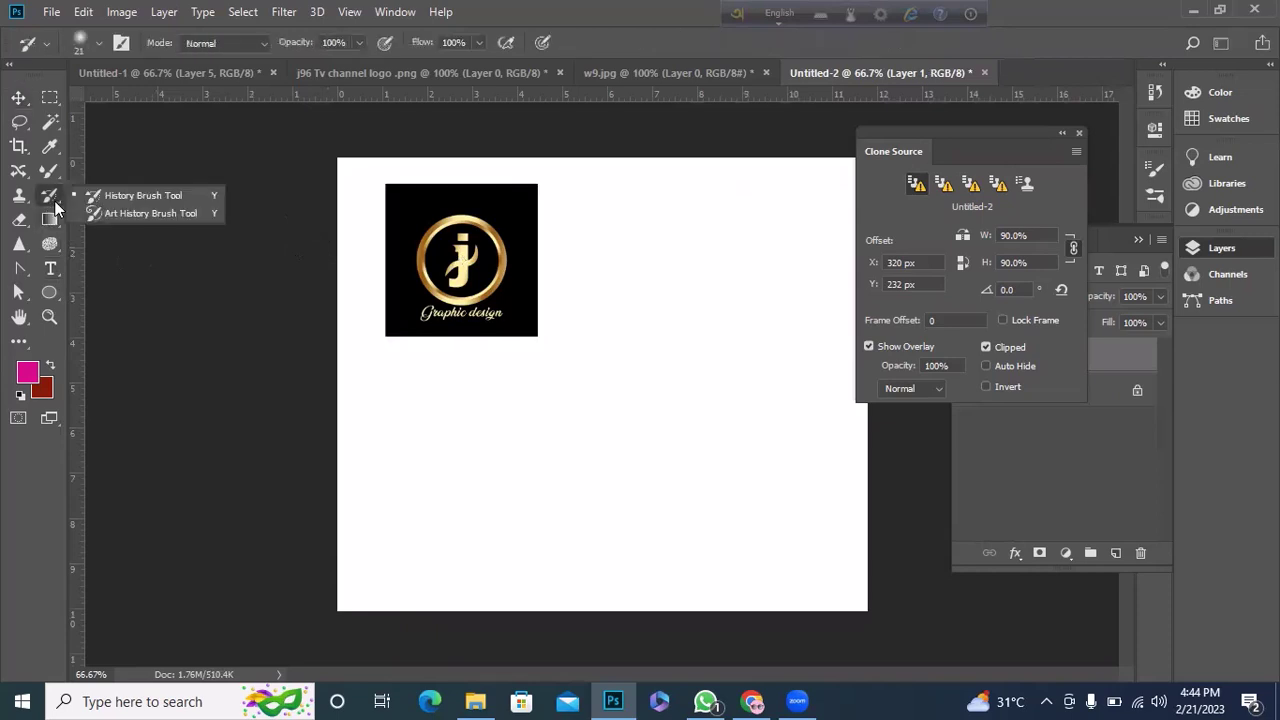
left_click(139, 214)
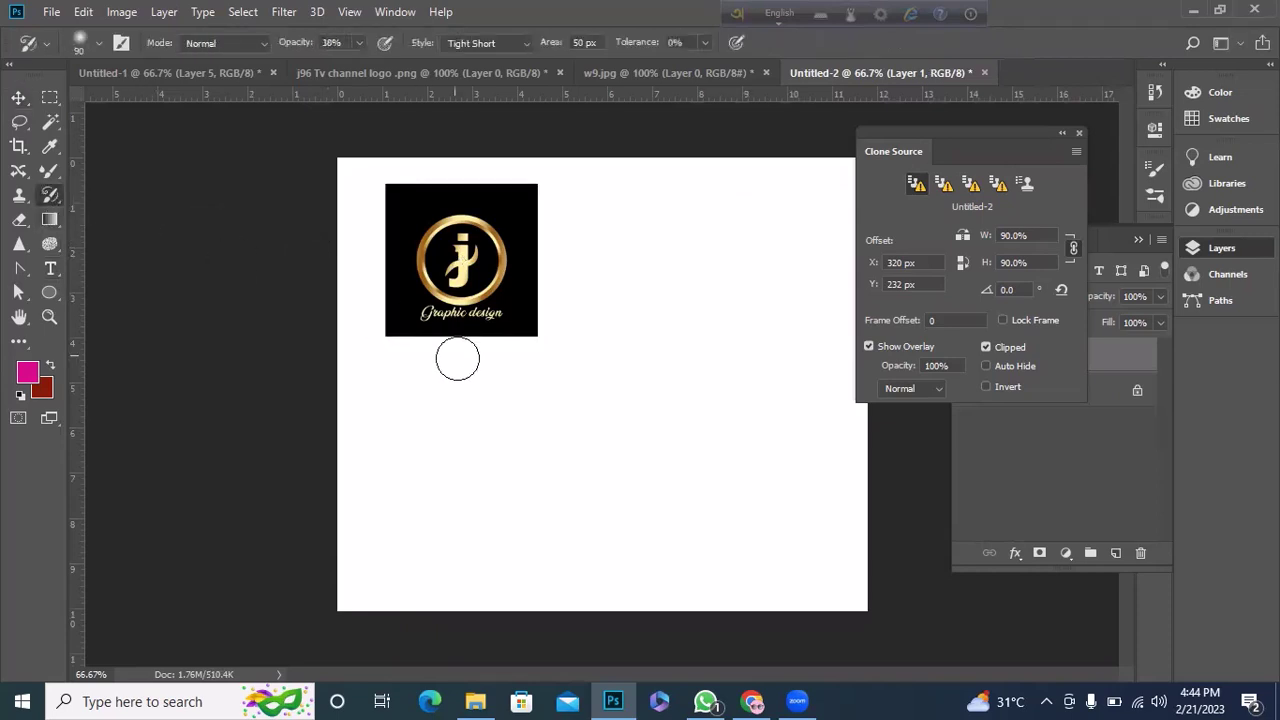
left_click(49, 366)
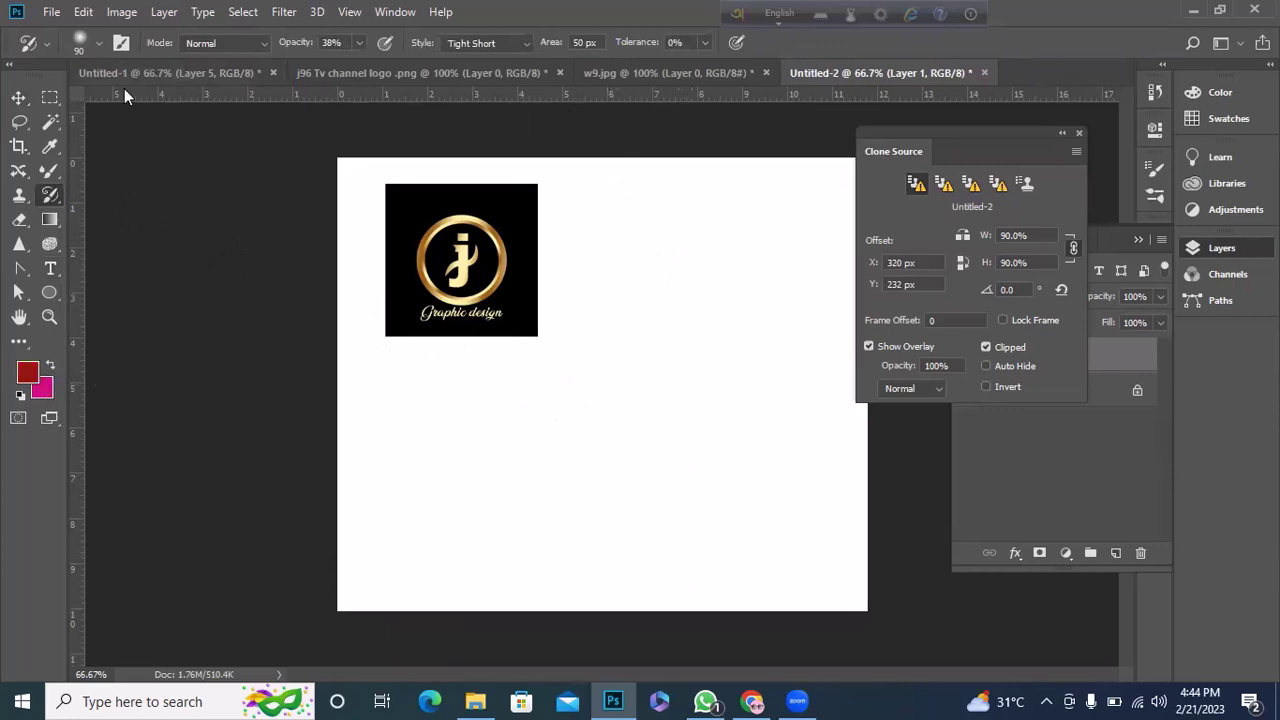
right_click(60, 201)
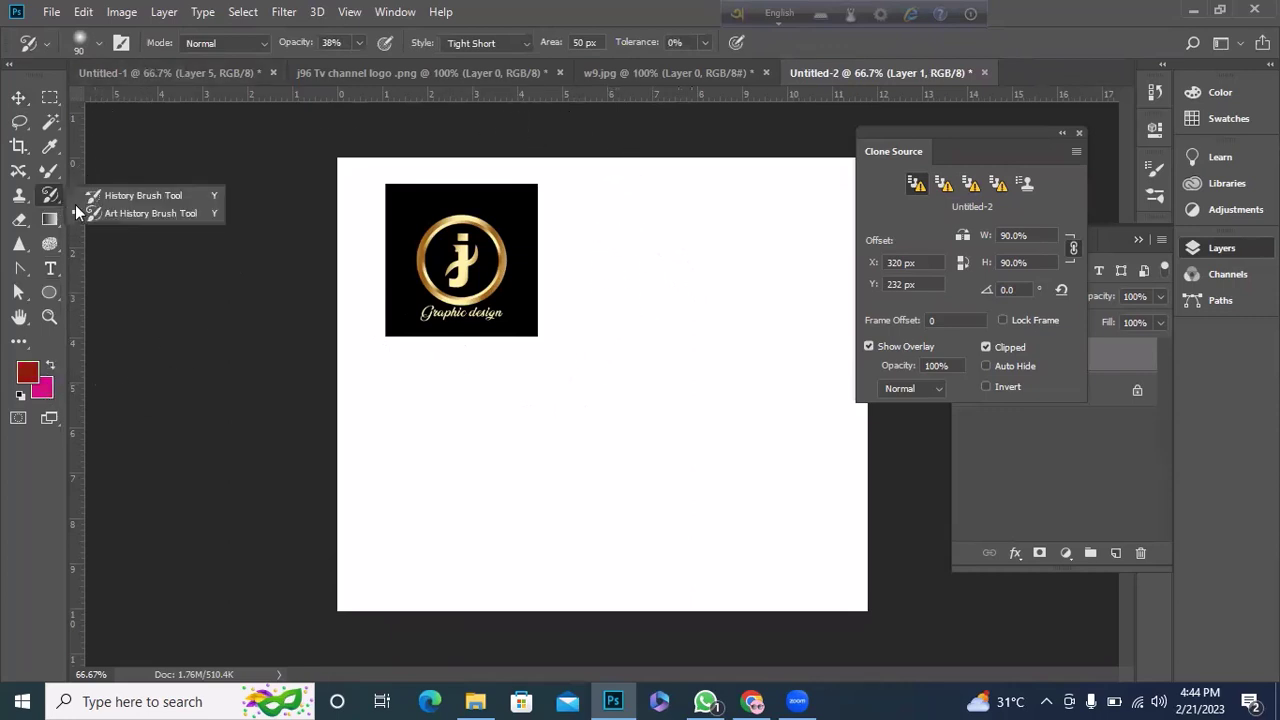
left_click(133, 214)
Step: Set the brush to 77% opacity with the Tight Medium style
left_click(358, 42)
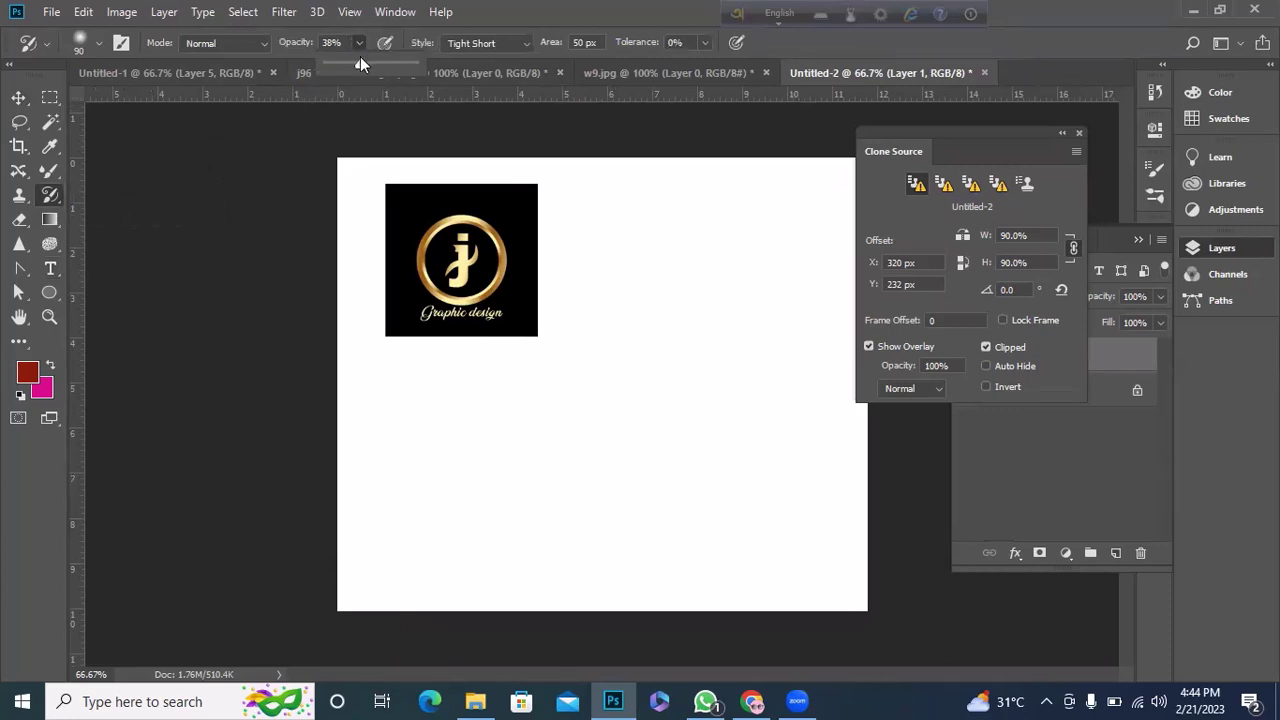
left_click_drag(384, 64, 392, 68)
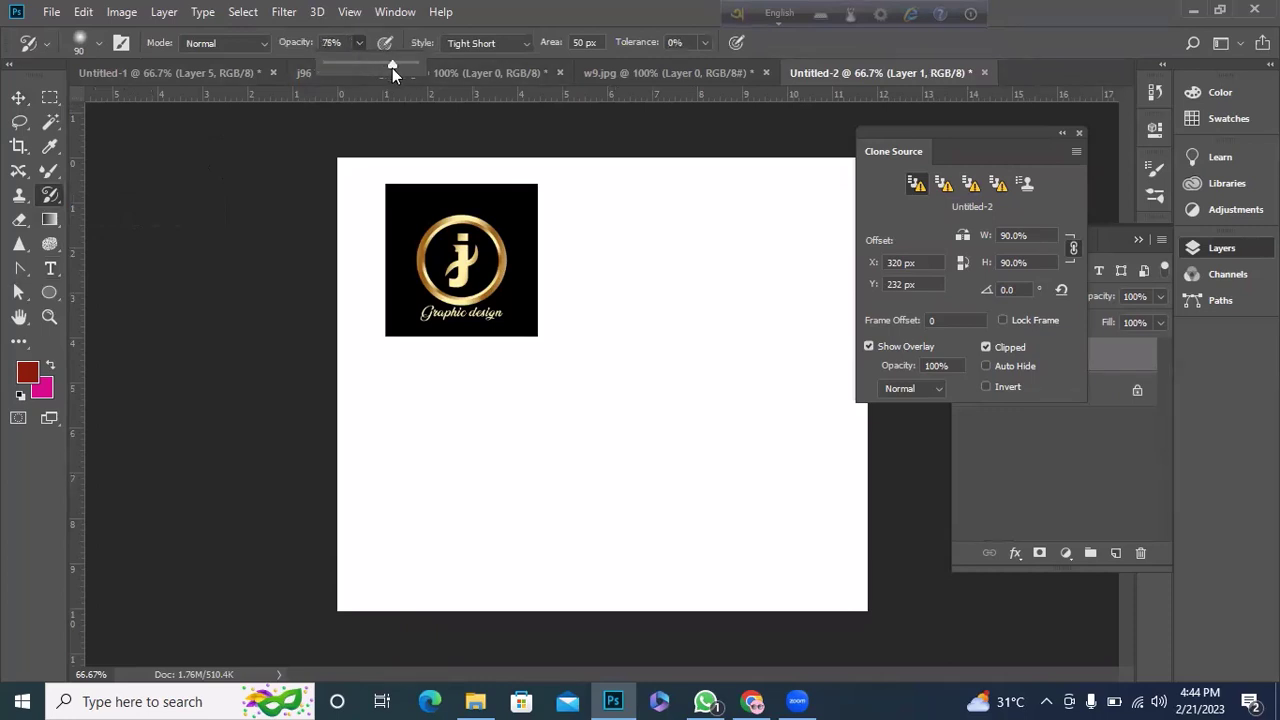
left_click(529, 45)
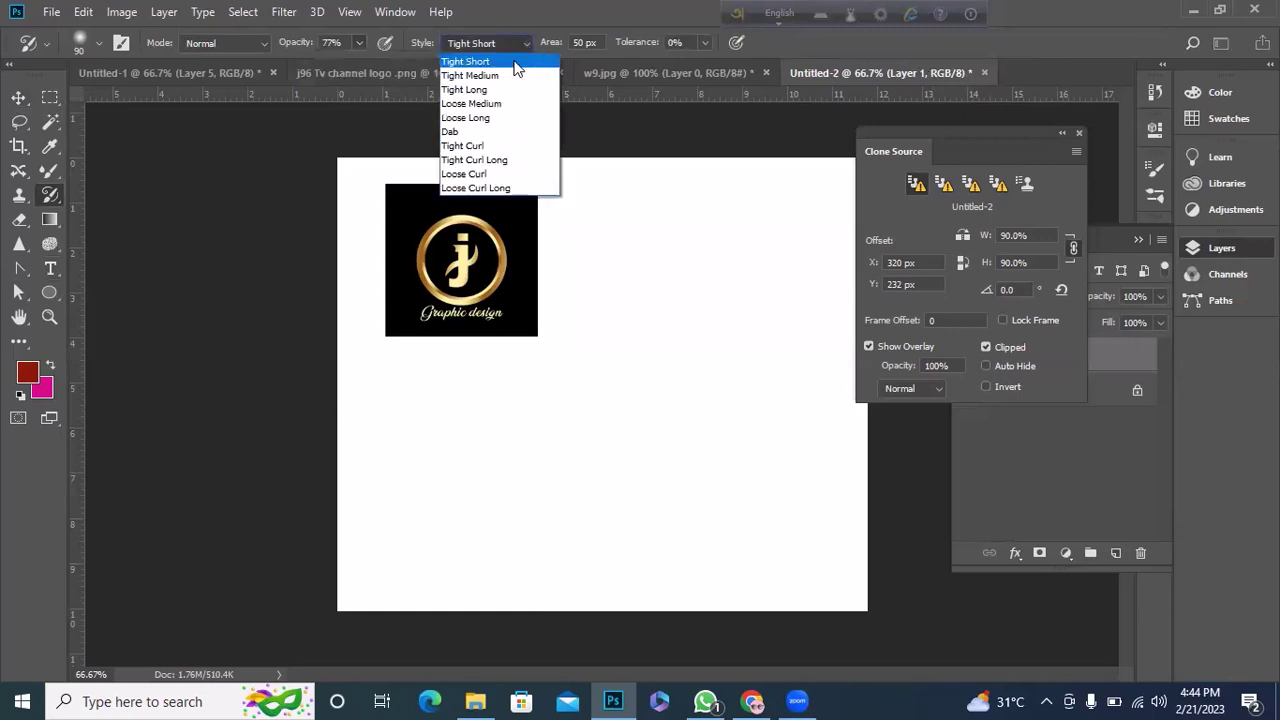
left_click(505, 77)
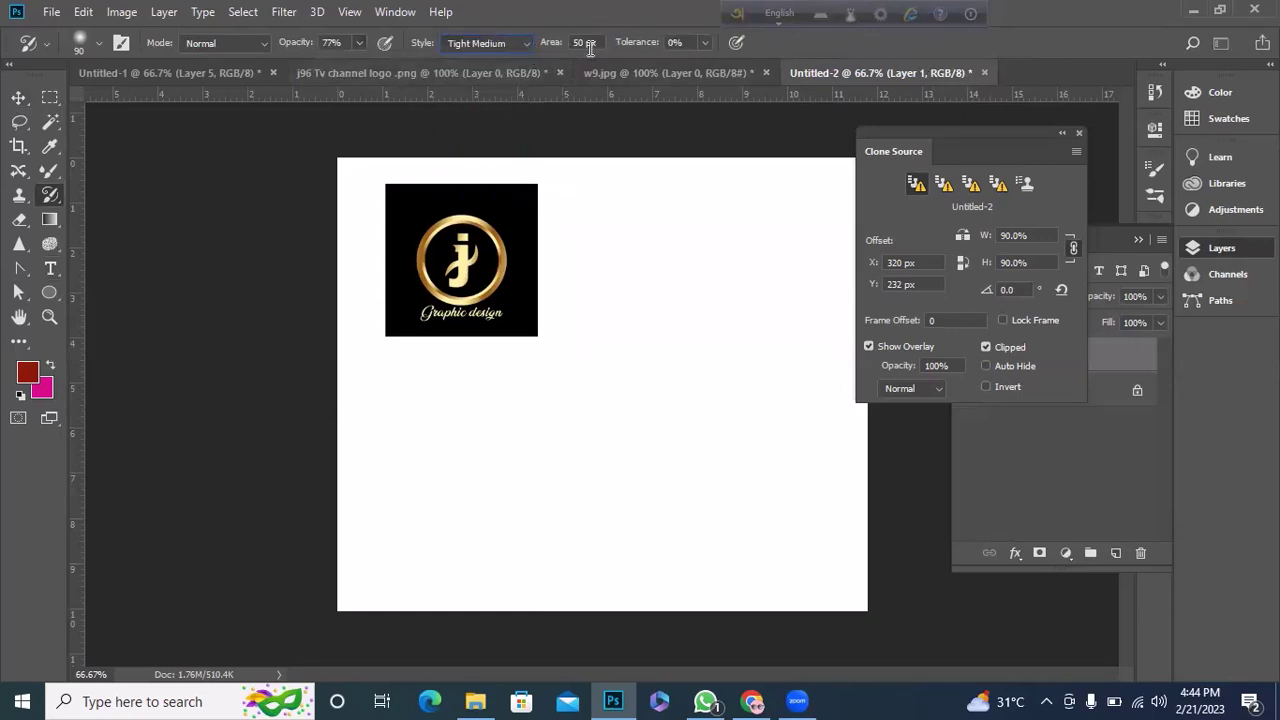
Step: Paint test strokes over the logo and page, then undo them
mouse_move(651, 234)
left_mouse_down()
mouse_move(589, 223)
mouse_move(521, 366)
mouse_move(429, 229)
mouse_move(411, 340)
left_mouse_up()
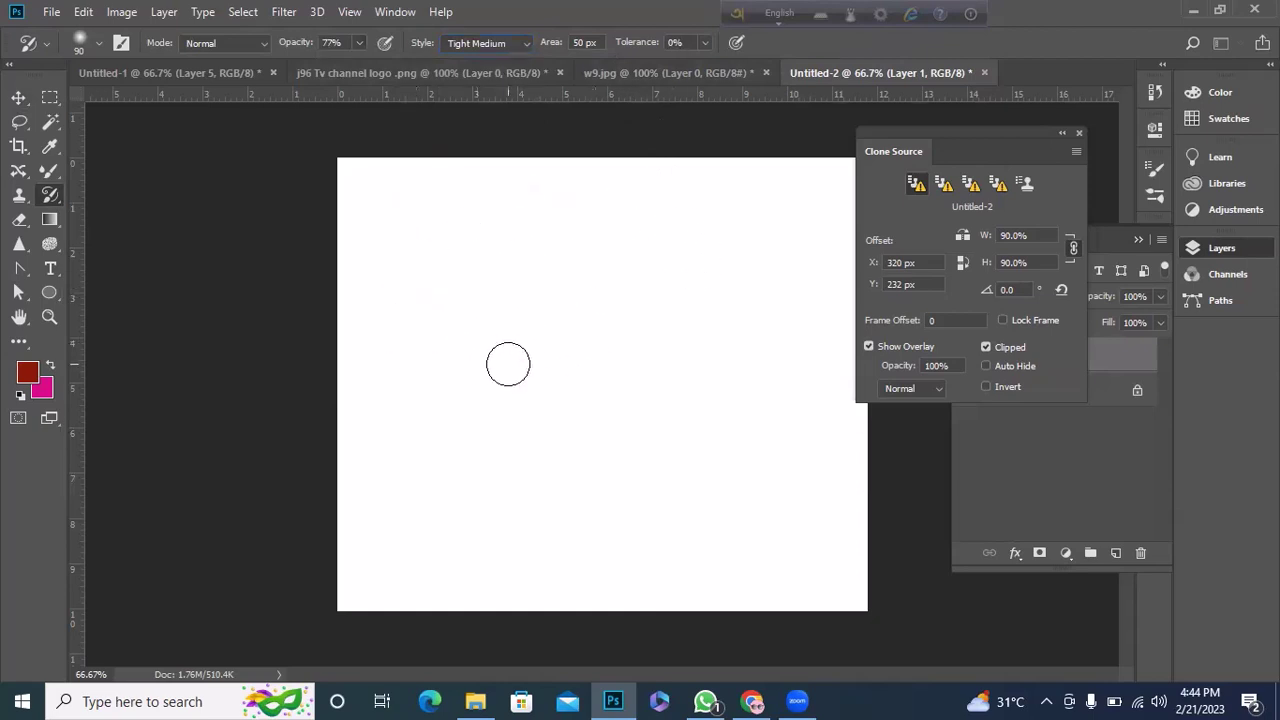
left_click_drag(500, 347, 429, 471)
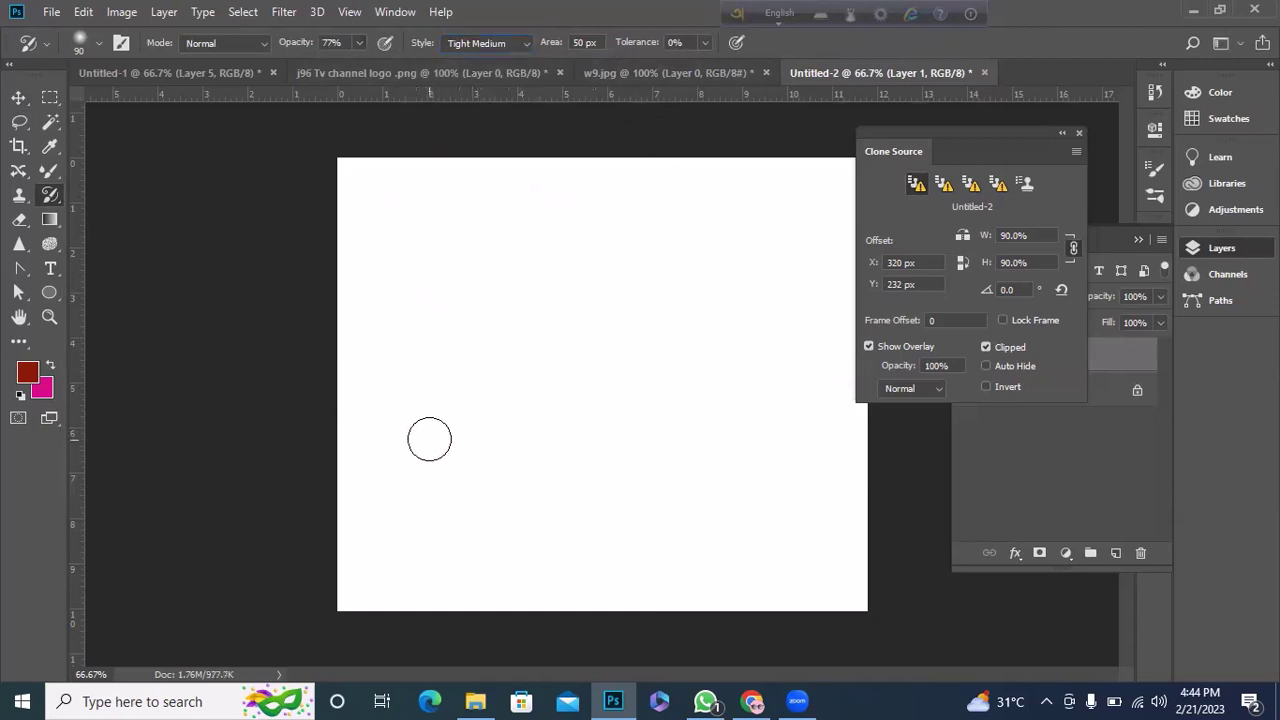
key("ctrl+z")
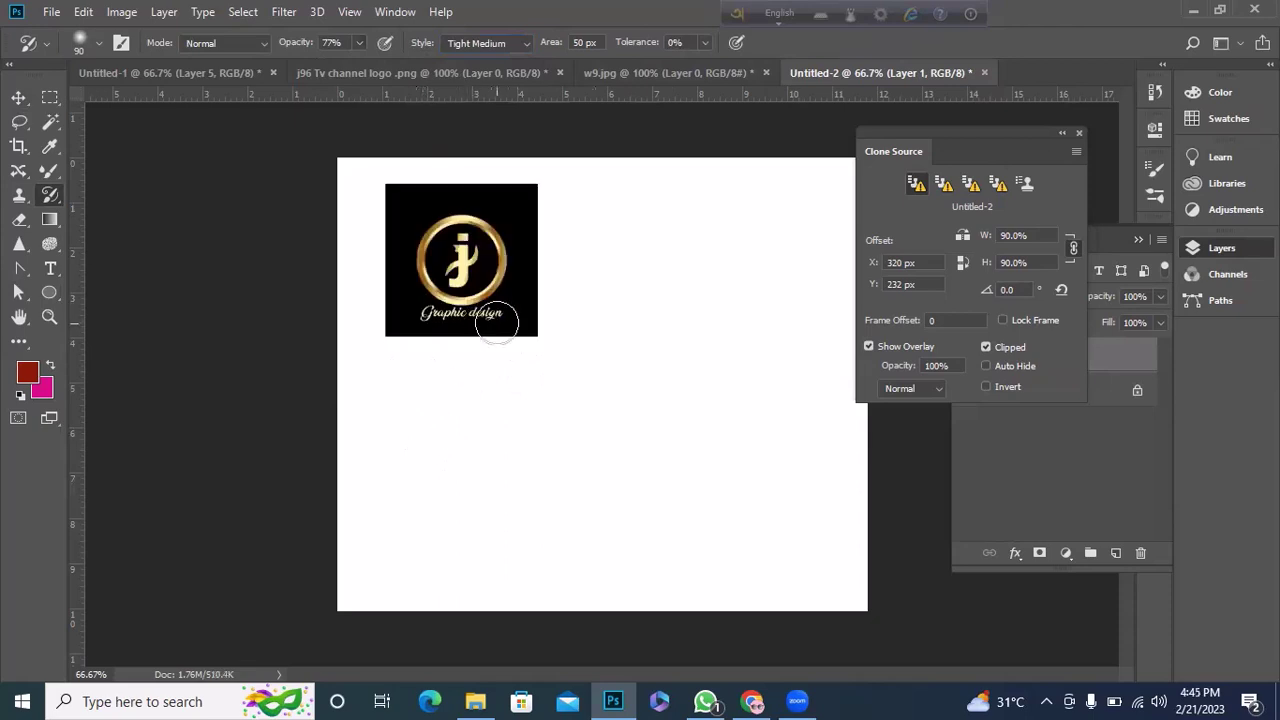
Step: Enlarge the gold logo to fill most of the page
left_click(20, 98)
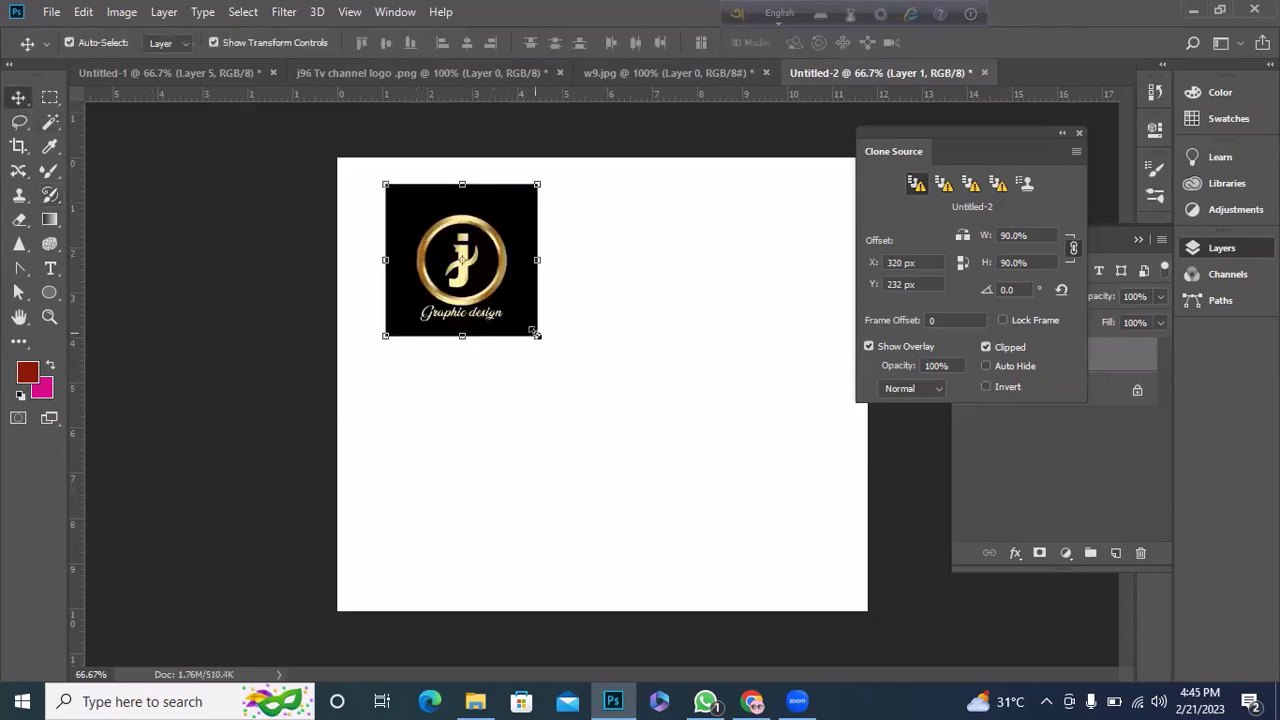
mouse_move(537, 335)
left_mouse_down()
mouse_move(648, 405)
mouse_move(656, 382)
left_mouse_up()
left_click(847, 42)
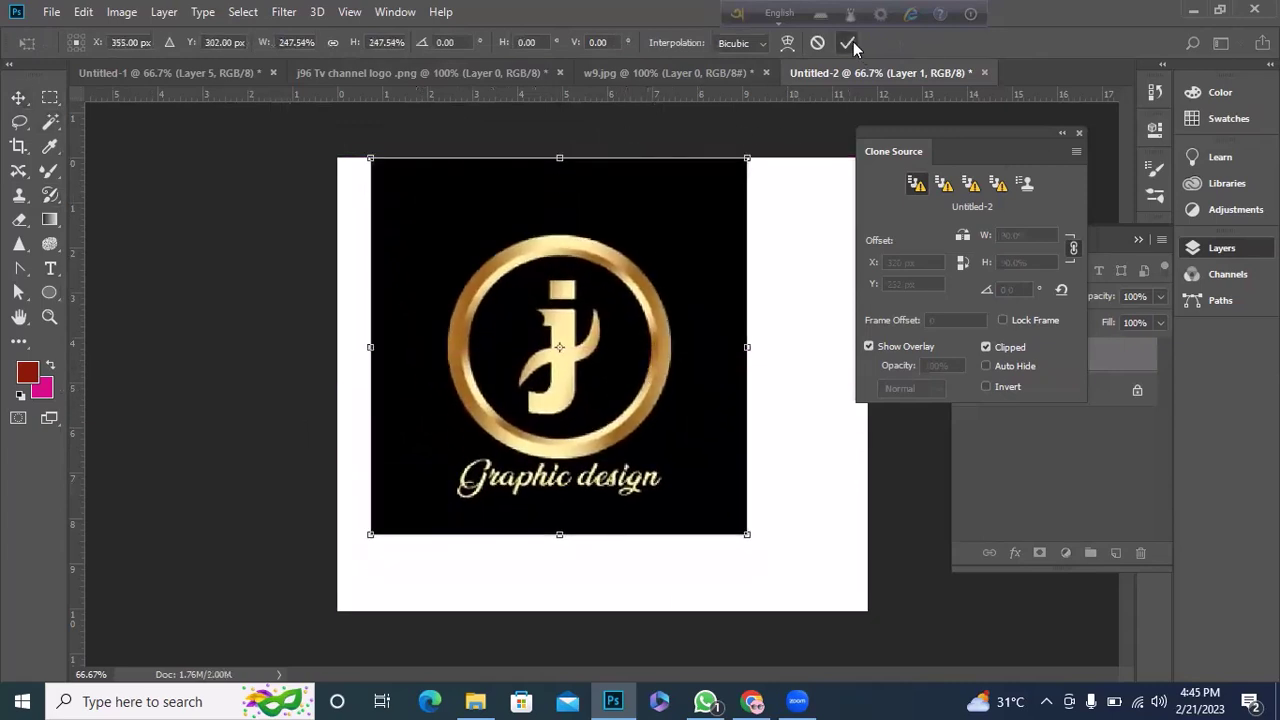
Step: Paint Tight Short Art History Brush strokes over the logo
left_click_drag(62, 203, 113, 217)
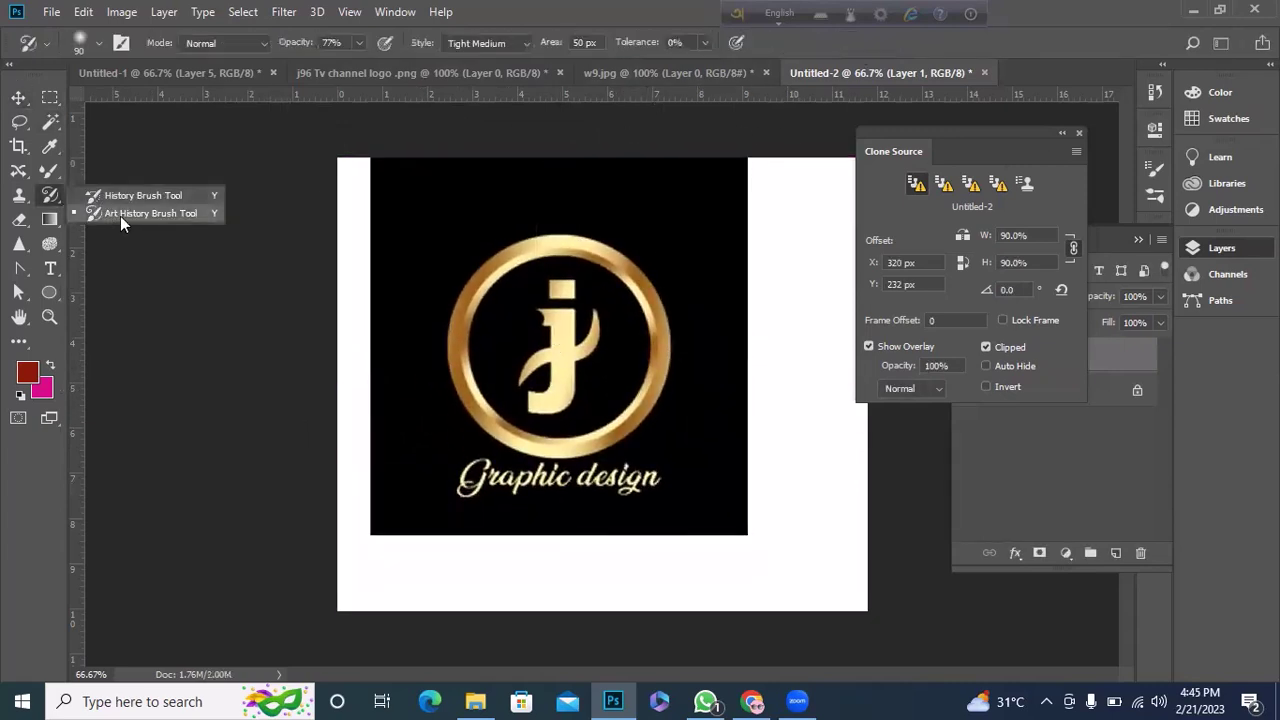
left_click(116, 216)
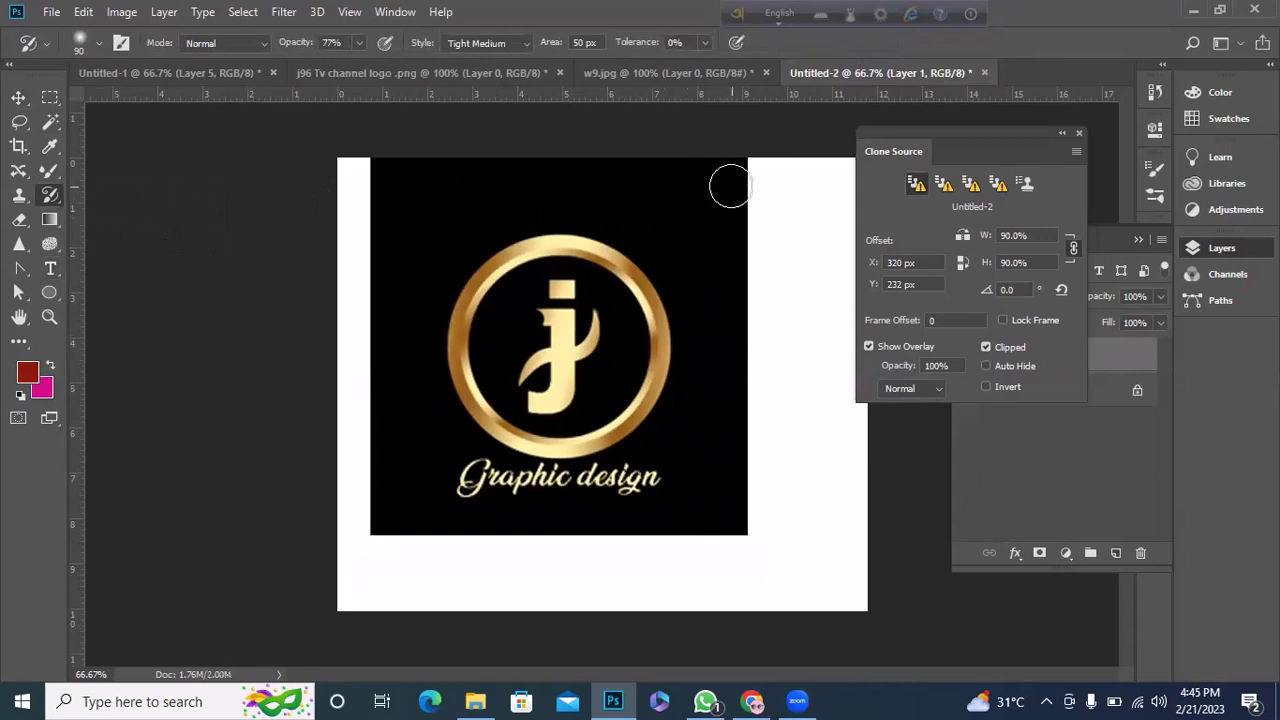
left_click(519, 44)
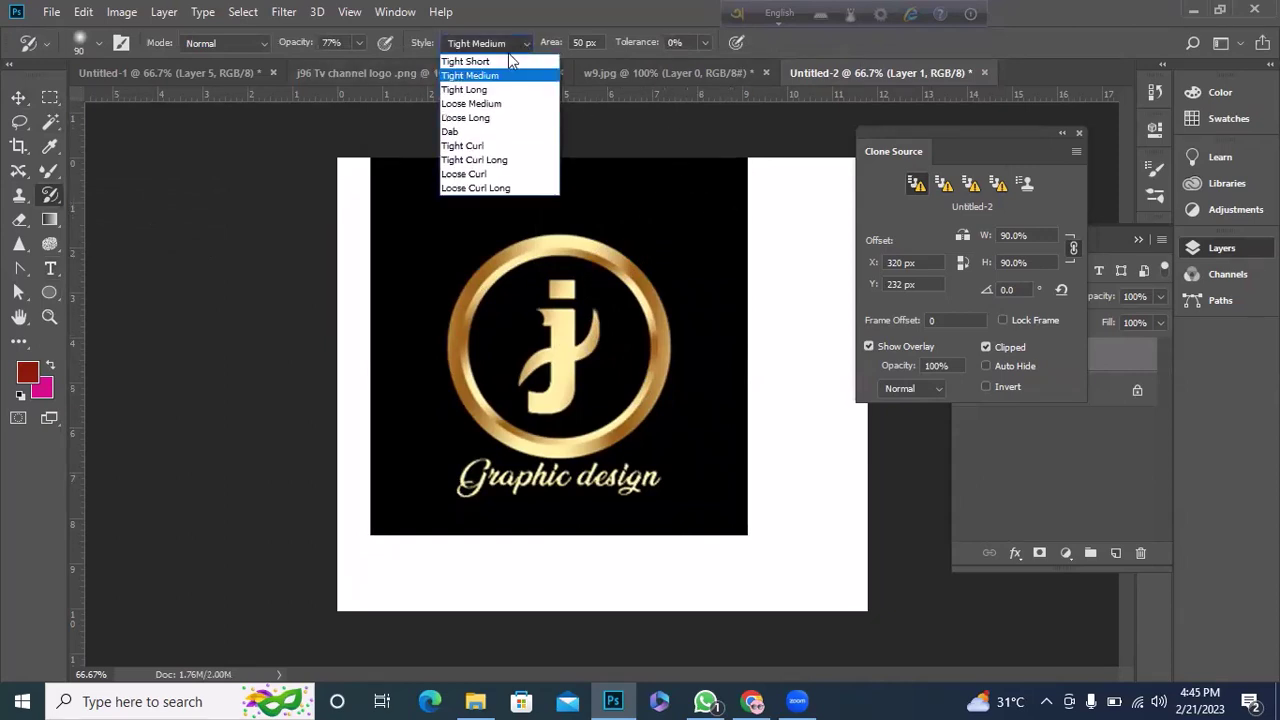
left_click(505, 61)
mouse_move(743, 171)
left_mouse_down()
mouse_move(757, 337)
mouse_move(723, 494)
mouse_move(560, 514)
mouse_move(526, 537)
mouse_move(400, 514)
left_mouse_up()
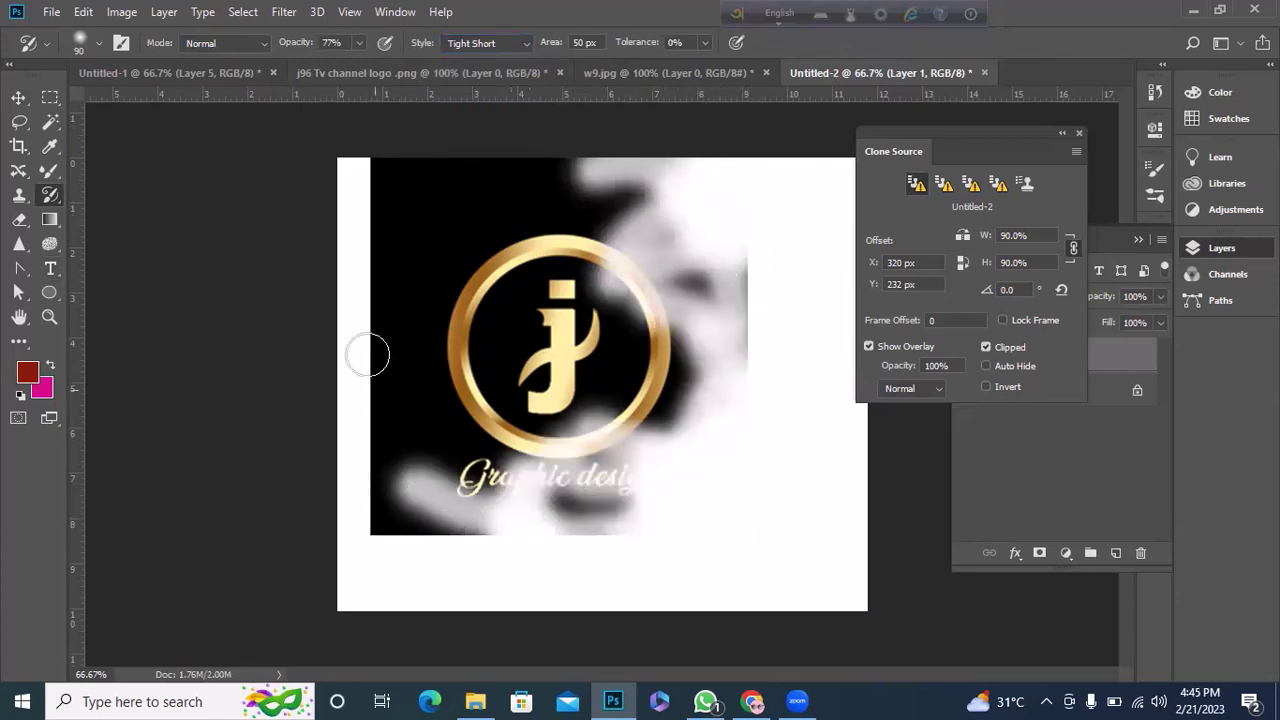
mouse_move(368, 355)
left_mouse_down()
mouse_move(371, 177)
mouse_move(483, 143)
mouse_move(584, 175)
mouse_move(416, 246)
mouse_move(391, 386)
mouse_move(399, 470)
left_mouse_up()
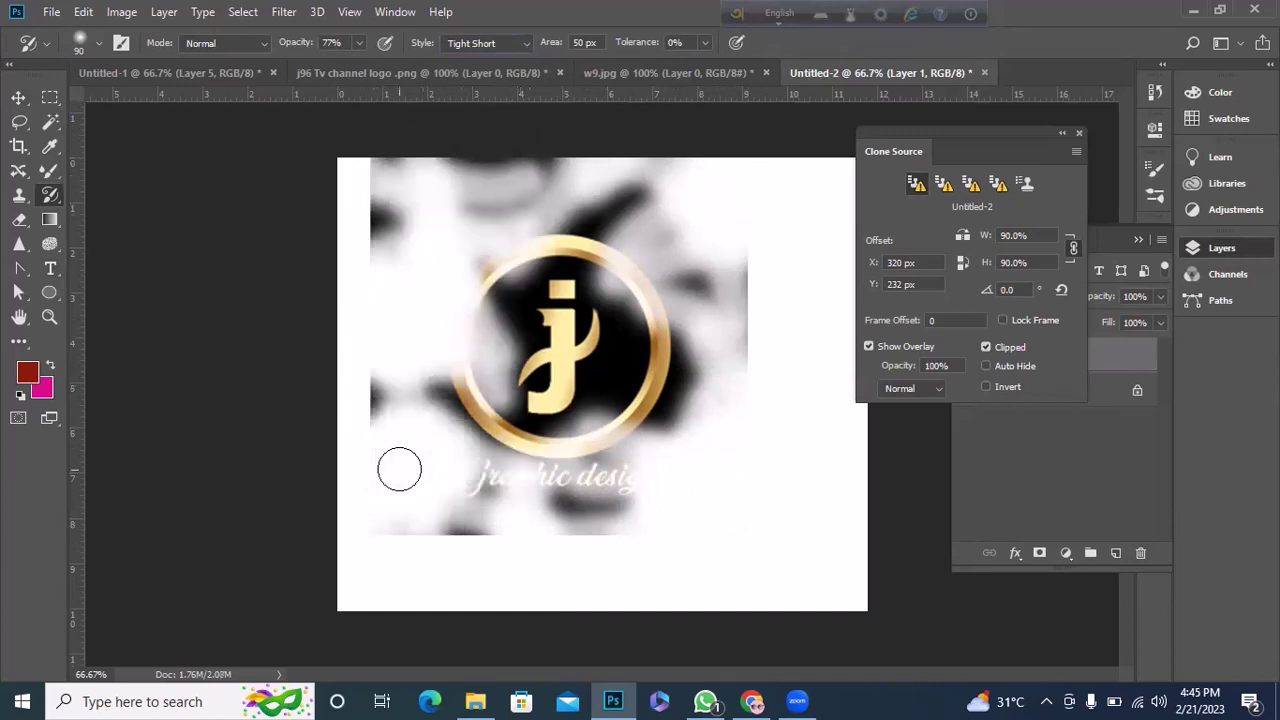
Step: Switch the brush style to Dab and undo back to a blank canvas
left_click(529, 44)
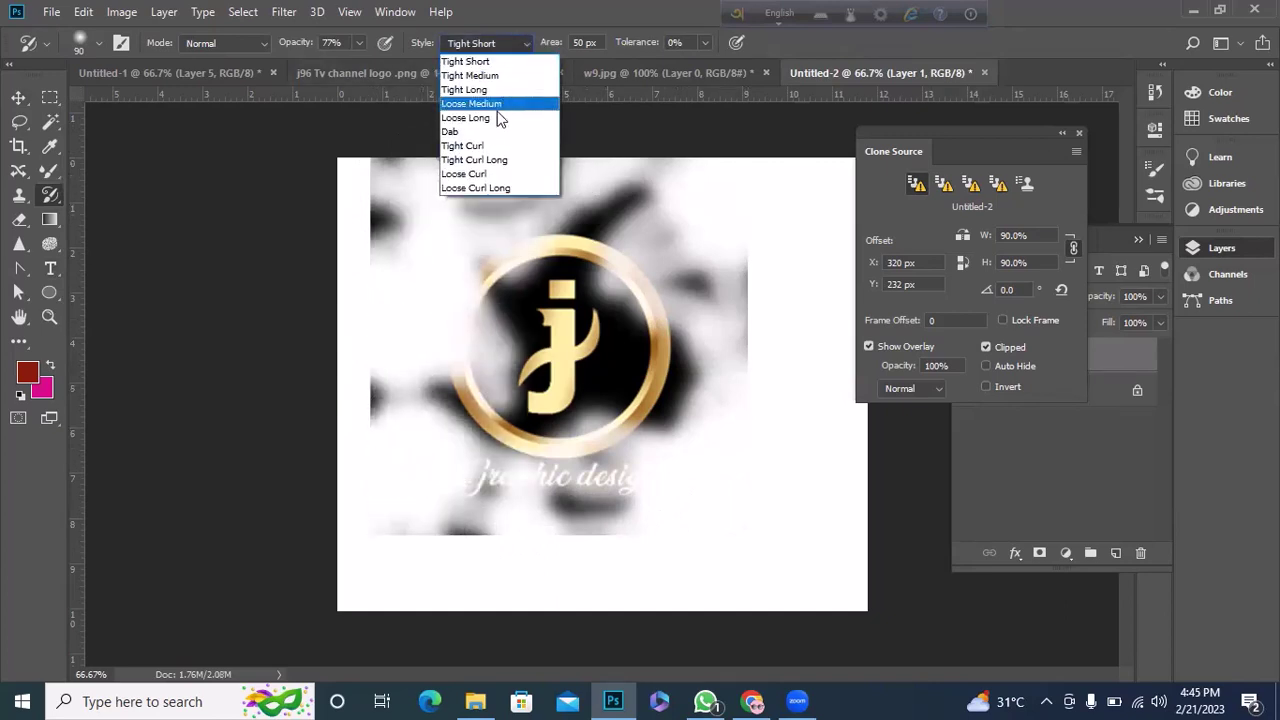
left_click(467, 134)
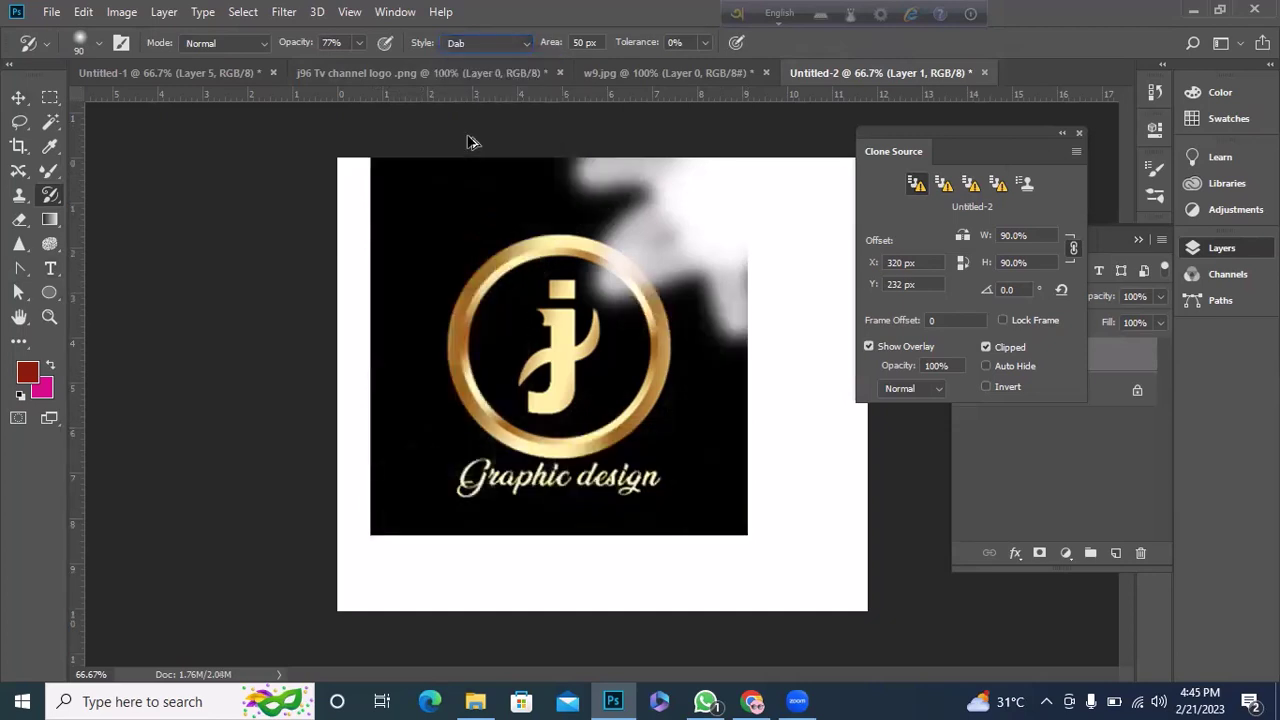
key("ctrl+z")
key("ctrl+z")
key("ctrl+z")
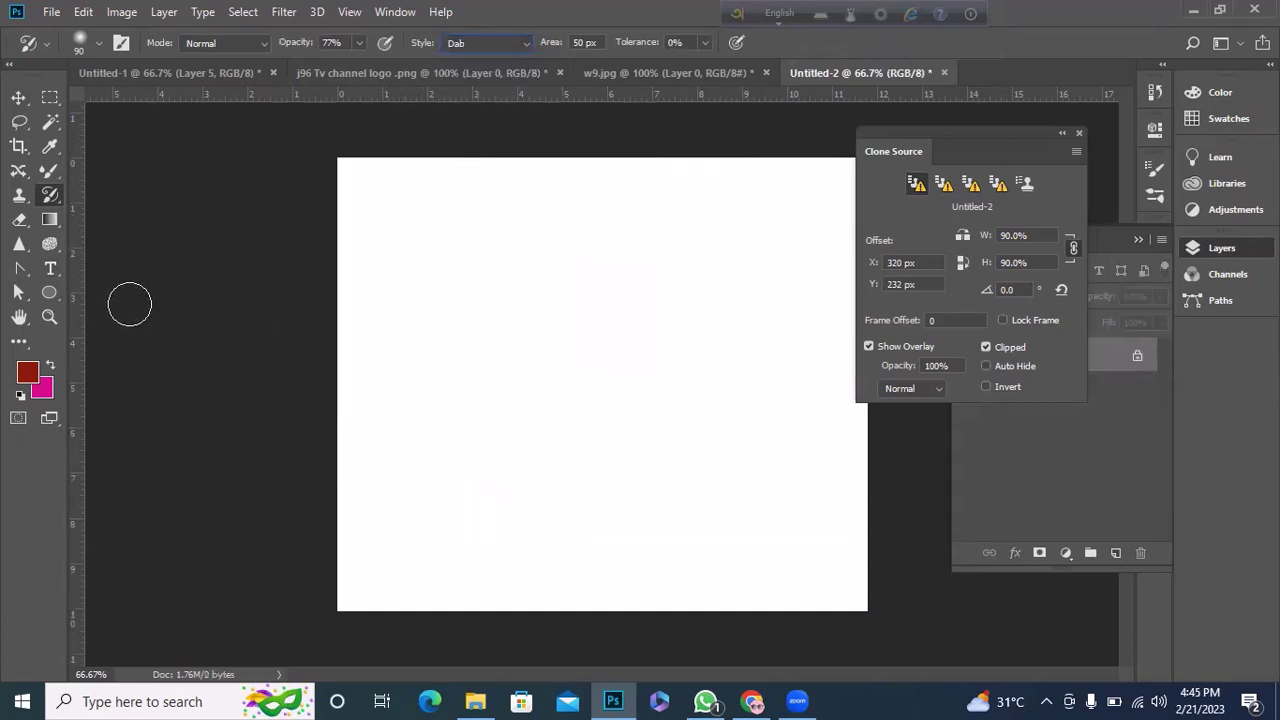
Step: Draw a red rectangle, enlarge it to about 229% and move it down-right
left_click(49, 292)
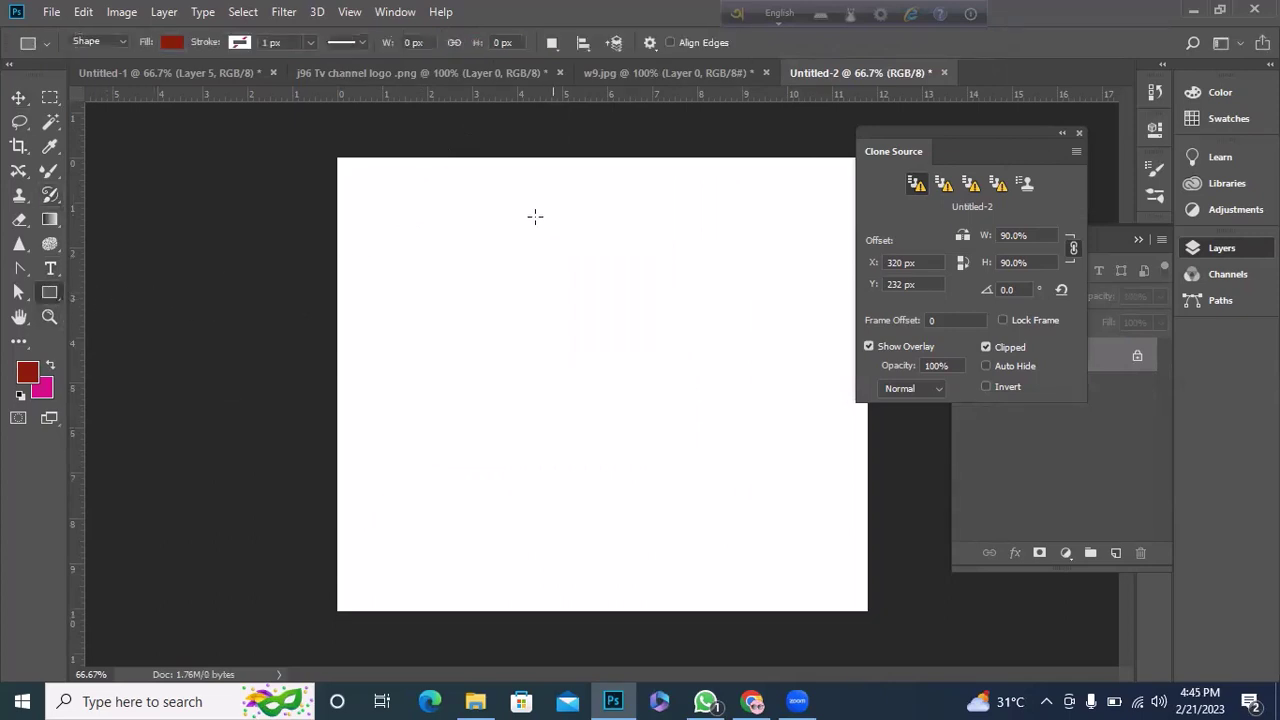
left_click_drag(441, 231, 567, 347)
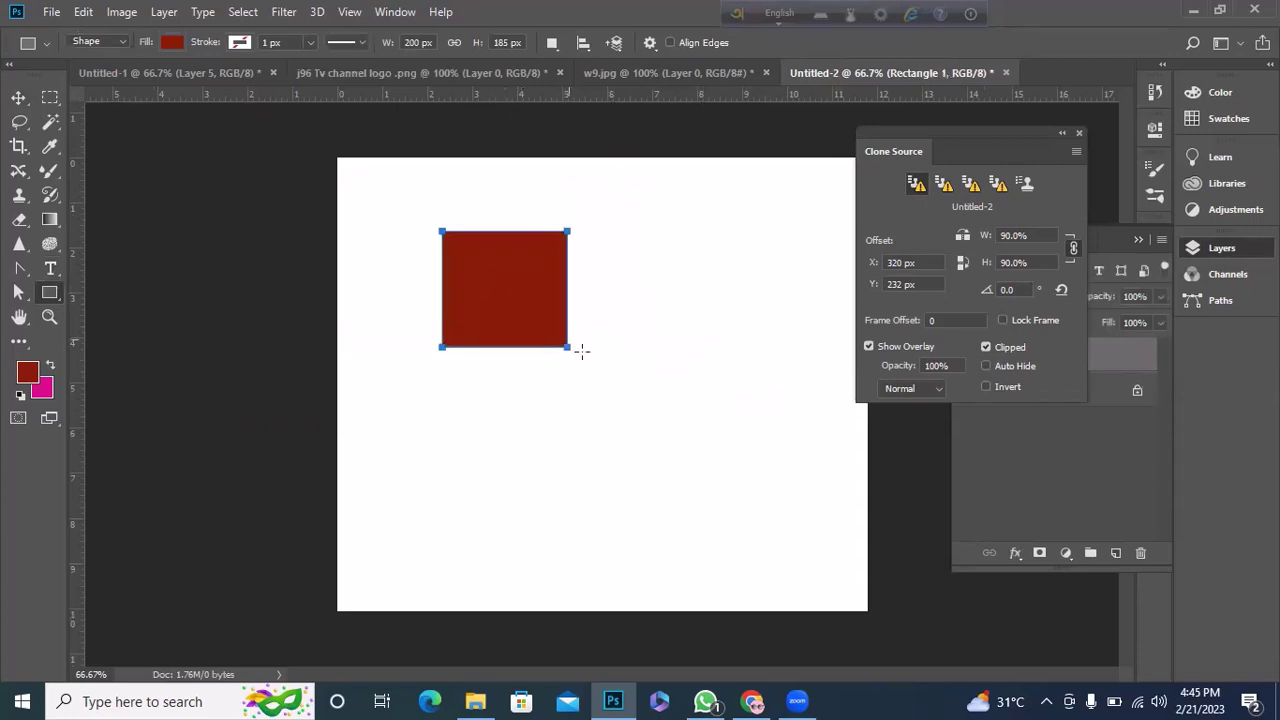
left_click(22, 97)
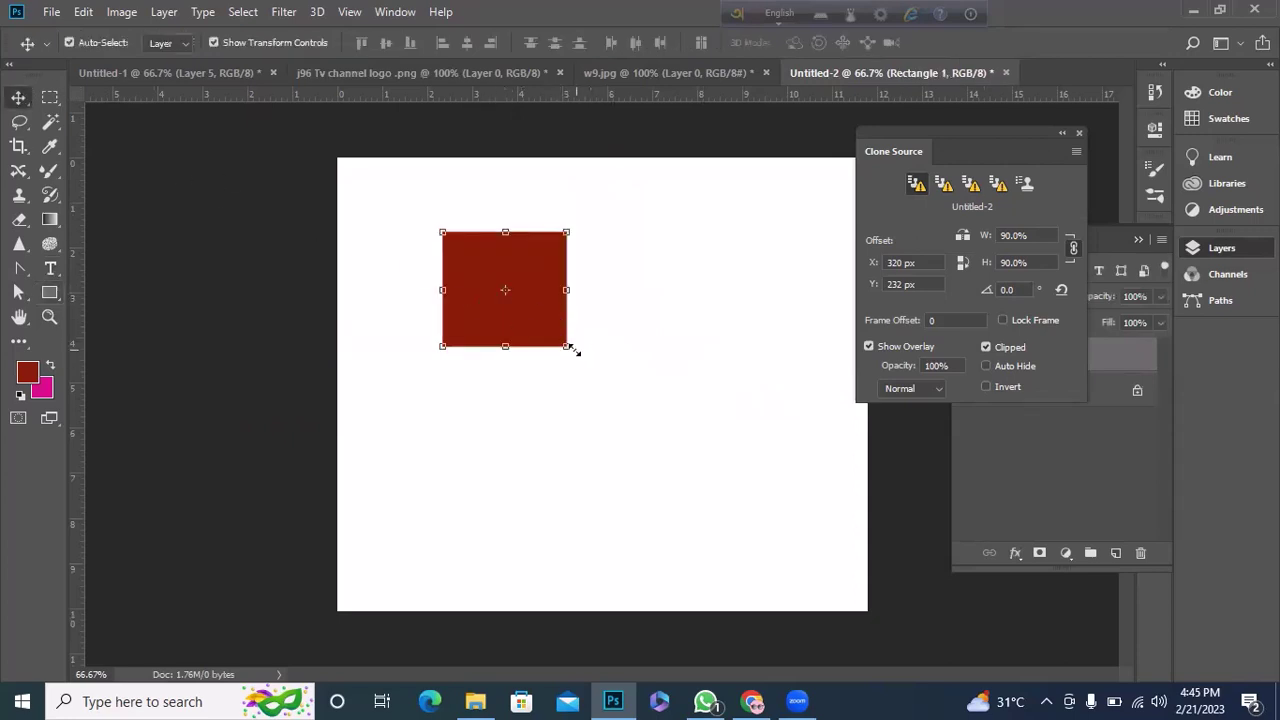
left_click_drag(564, 346, 646, 418)
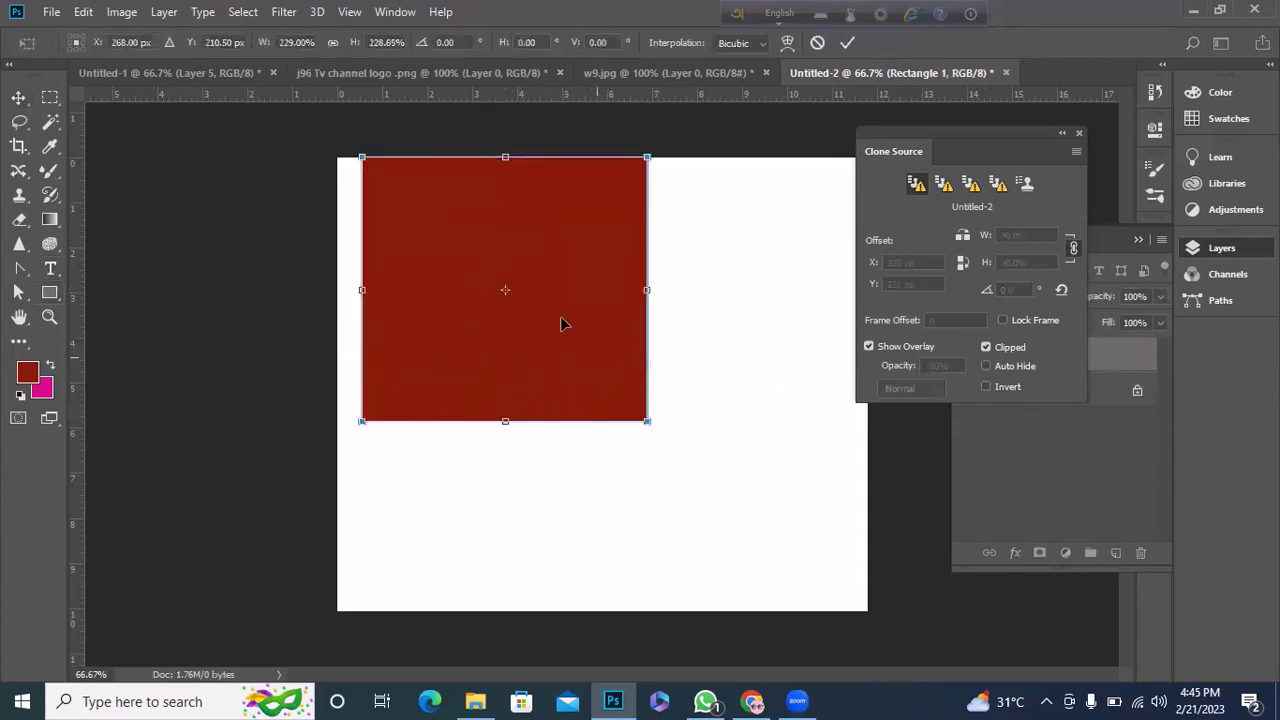
left_click_drag(545, 322, 573, 403)
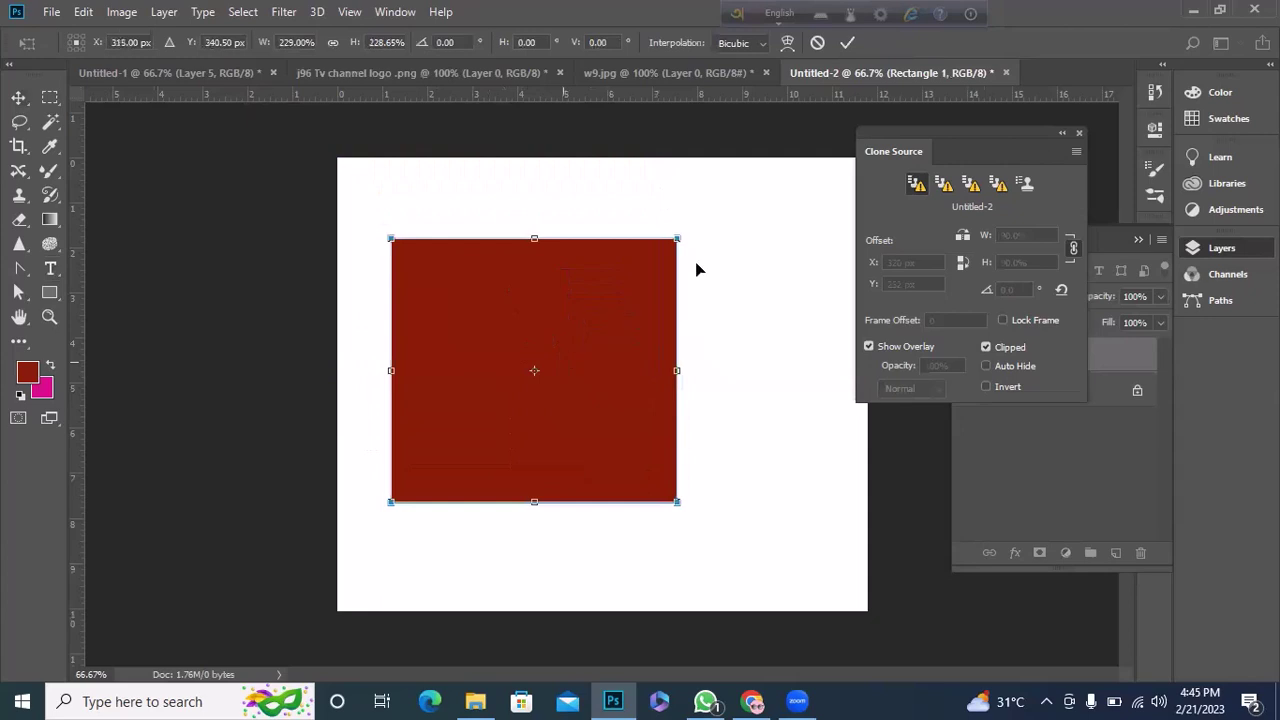
left_click(847, 43)
left_click(54, 197)
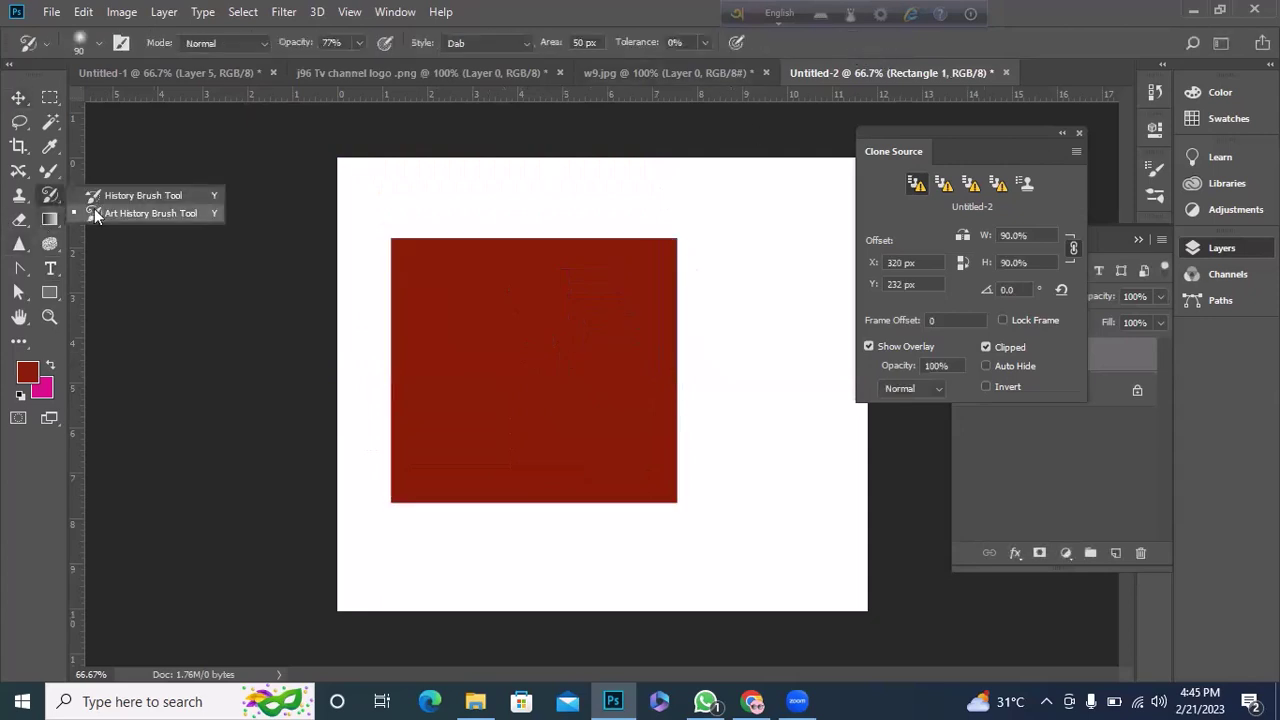
Step: Close the Clone Source panel and set the brush style to Tight Curl Long
left_click(1078, 133)
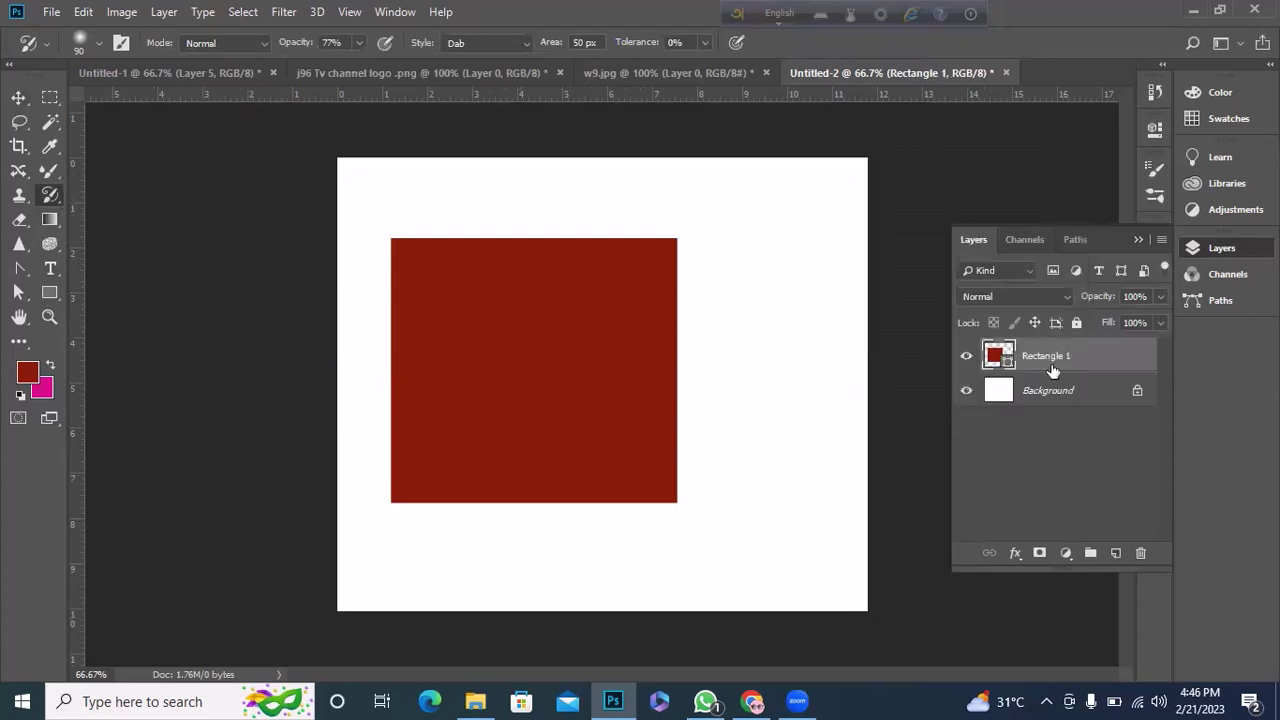
left_click(521, 43)
left_click(478, 157)
Step: Rasterize the Rectangle 1 layer after dismissing the rasterize prompt
left_click(513, 368)
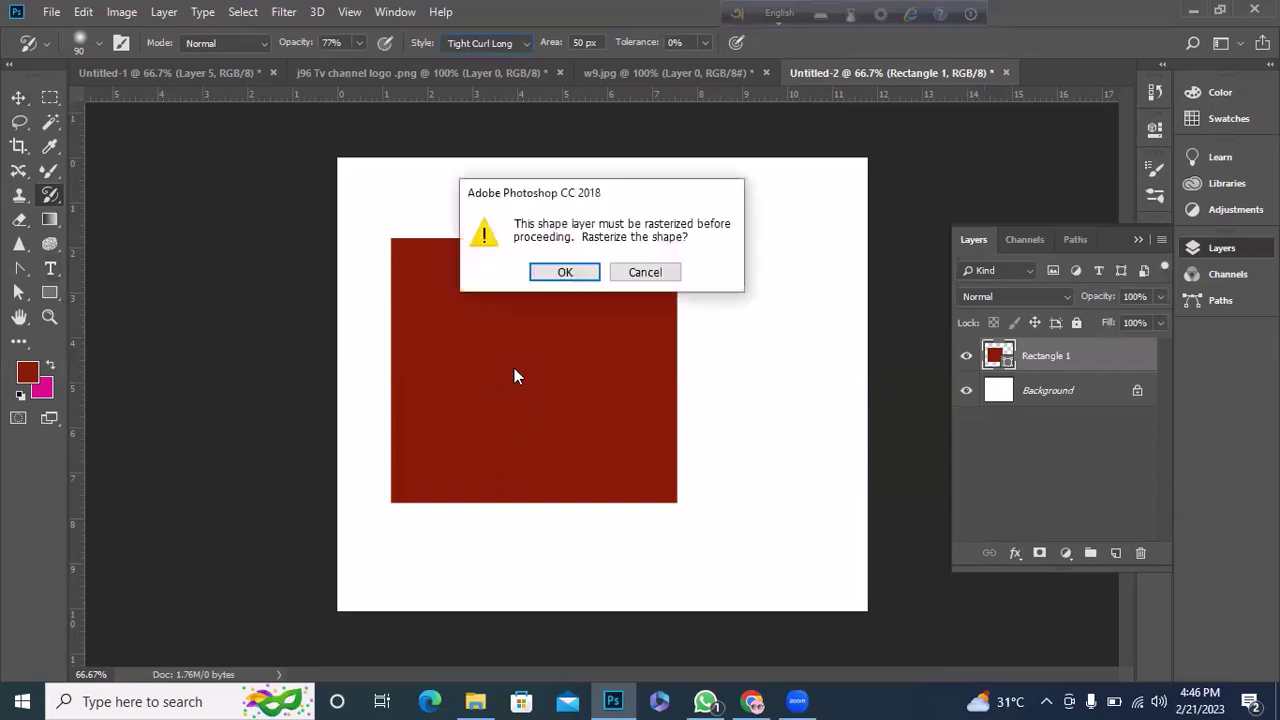
left_click(645, 273)
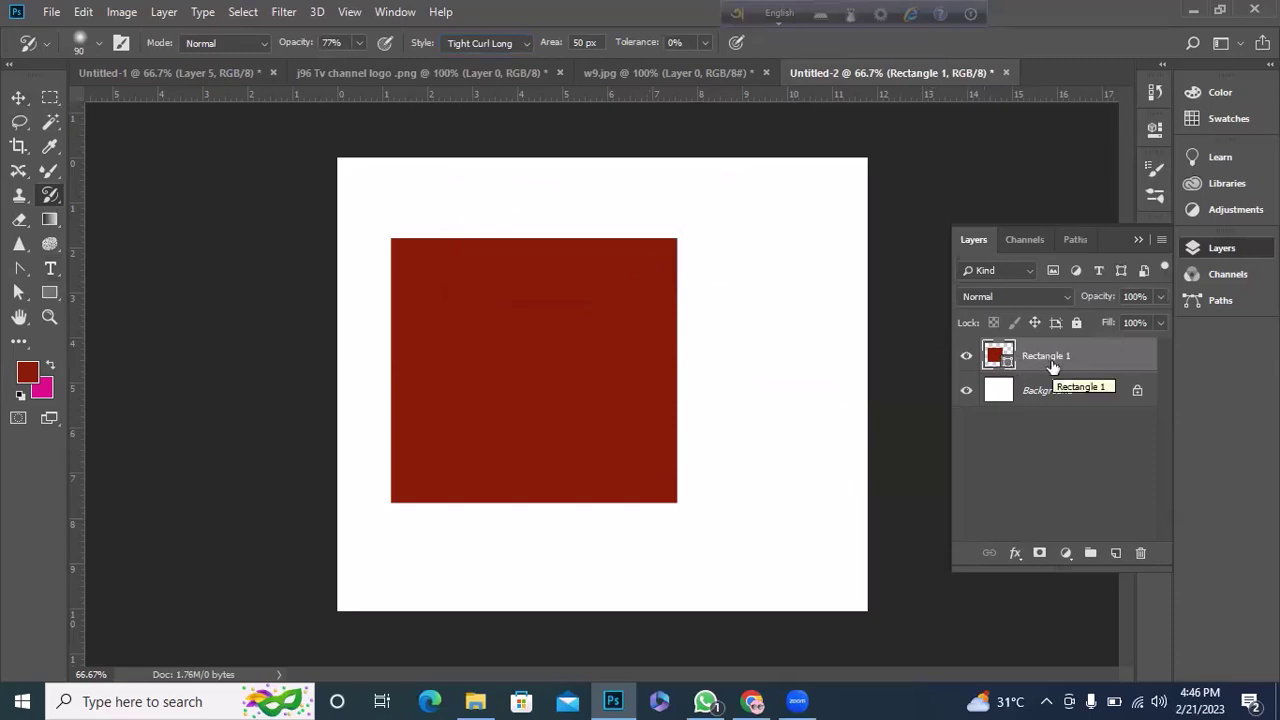
right_click(1052, 367)
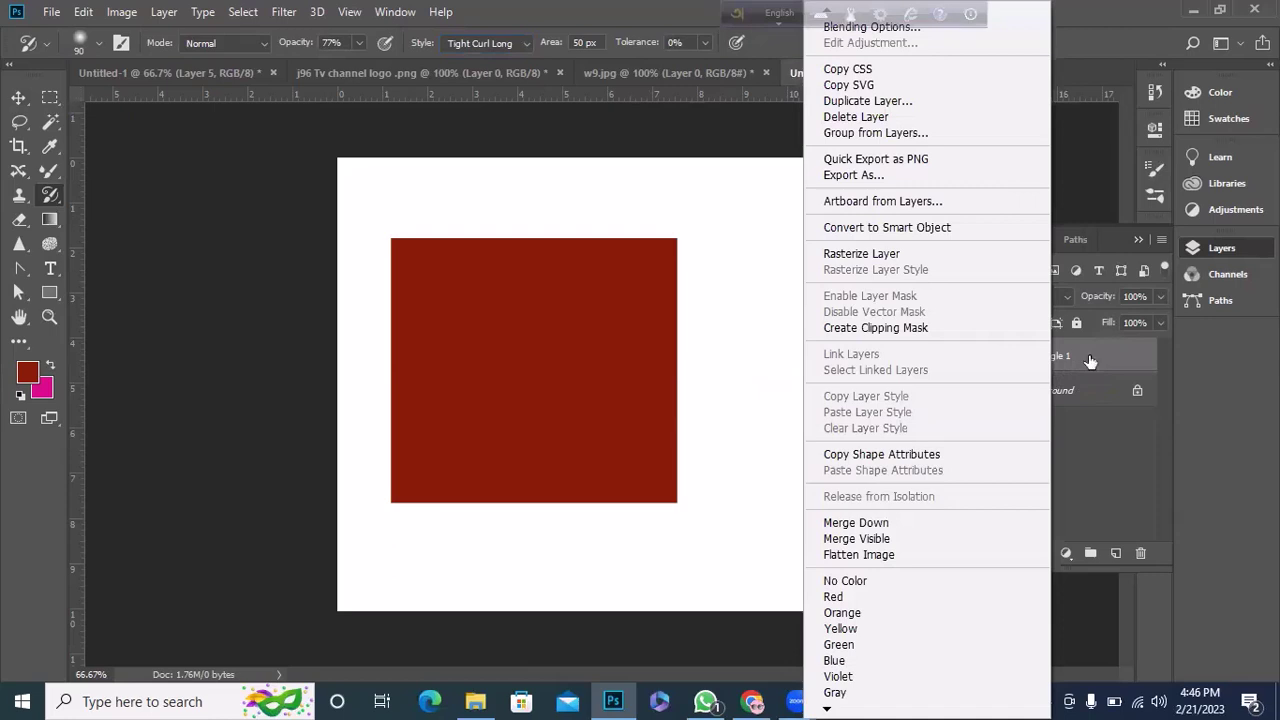
right_click(1089, 354)
right_click(1089, 354)
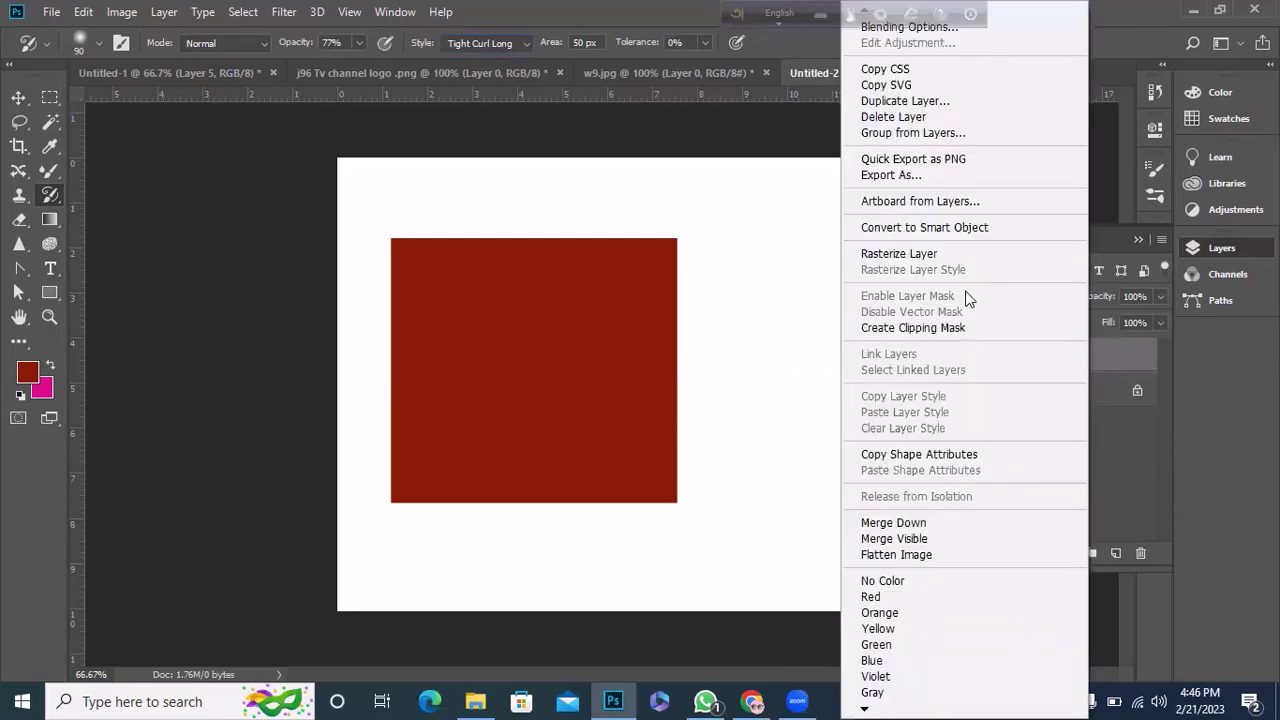
left_click(893, 256)
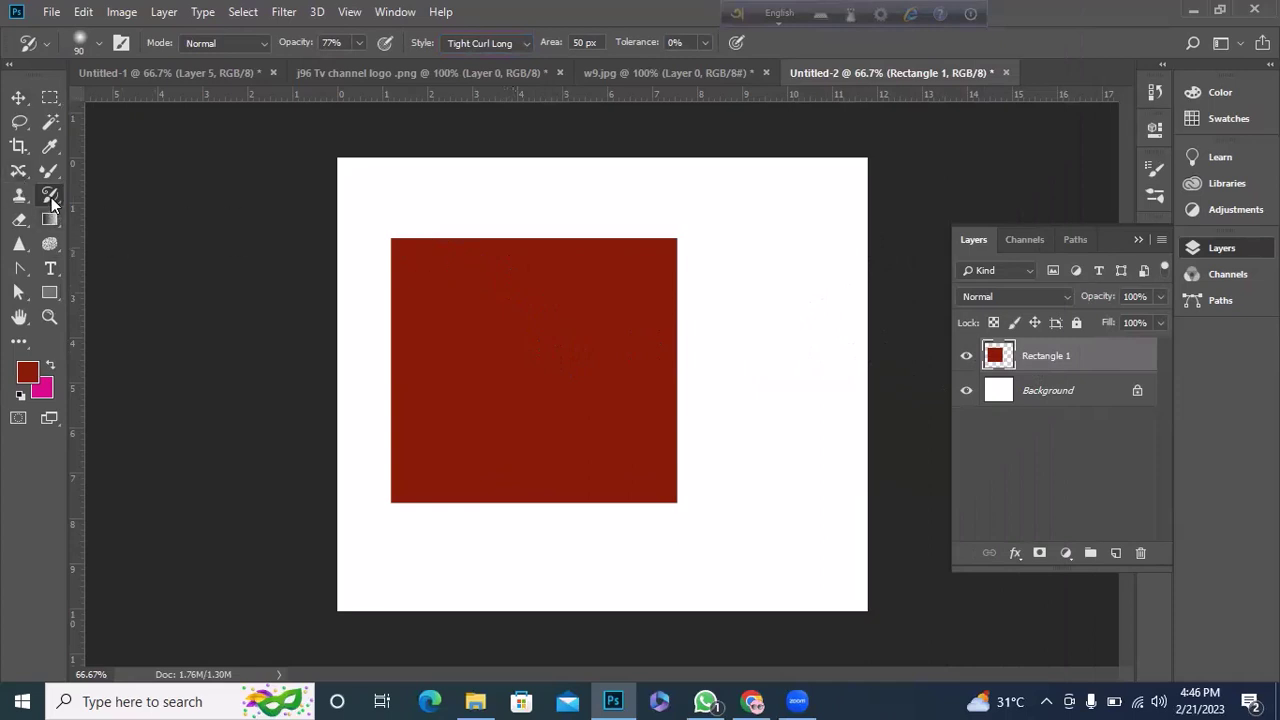
Step: Swirl the rectangle with Tight Curl Long then Loose Curl Long strokes, fading it to 37% opacity
left_click_drag(684, 232, 749, 277)
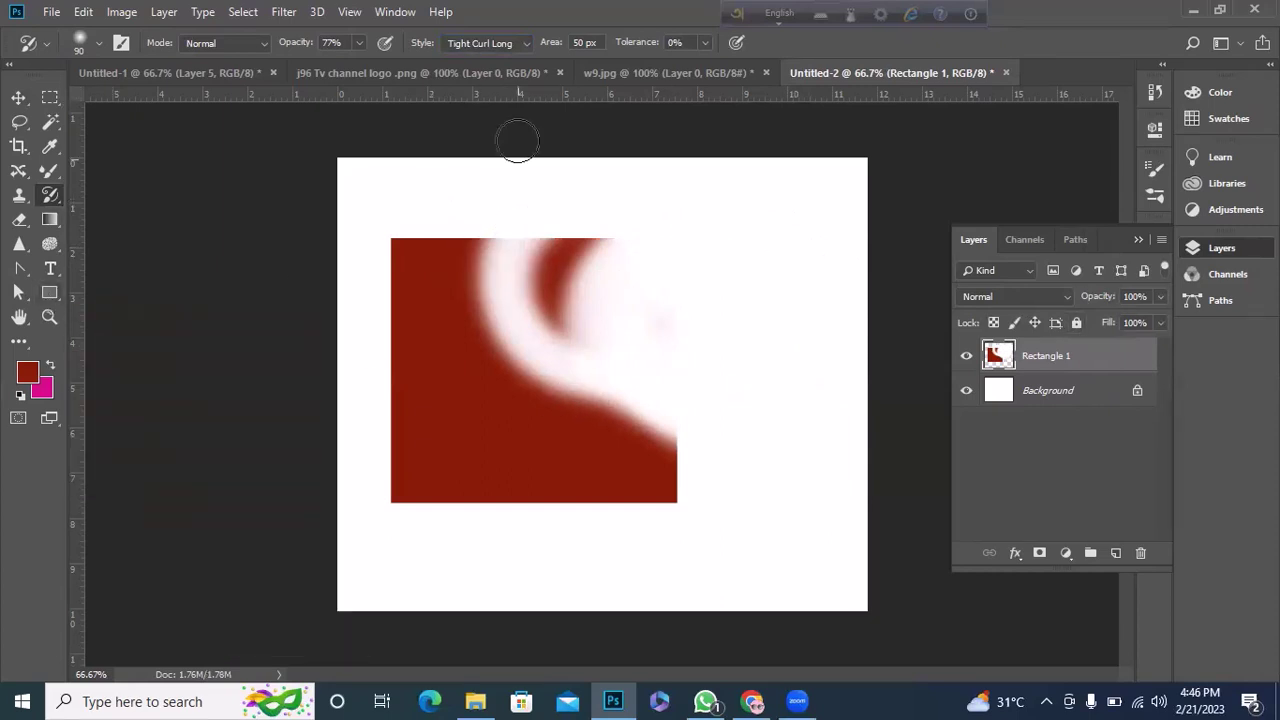
left_click(525, 41)
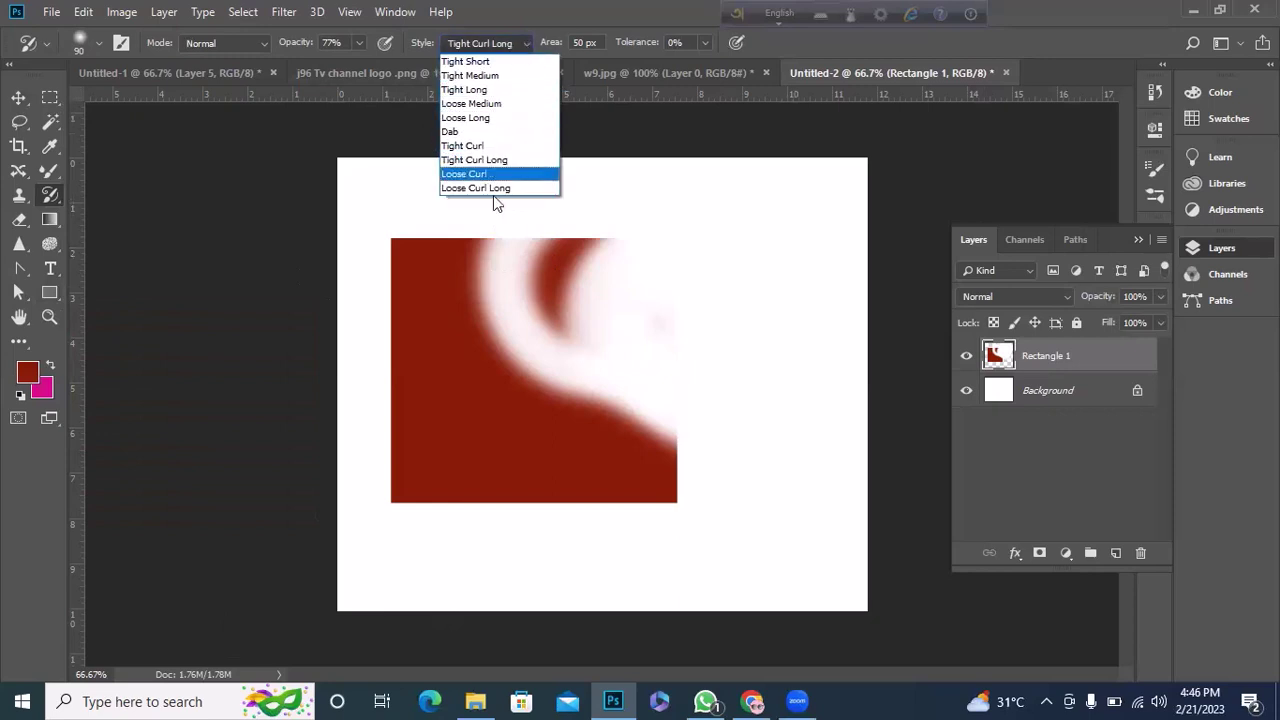
left_click(480, 189)
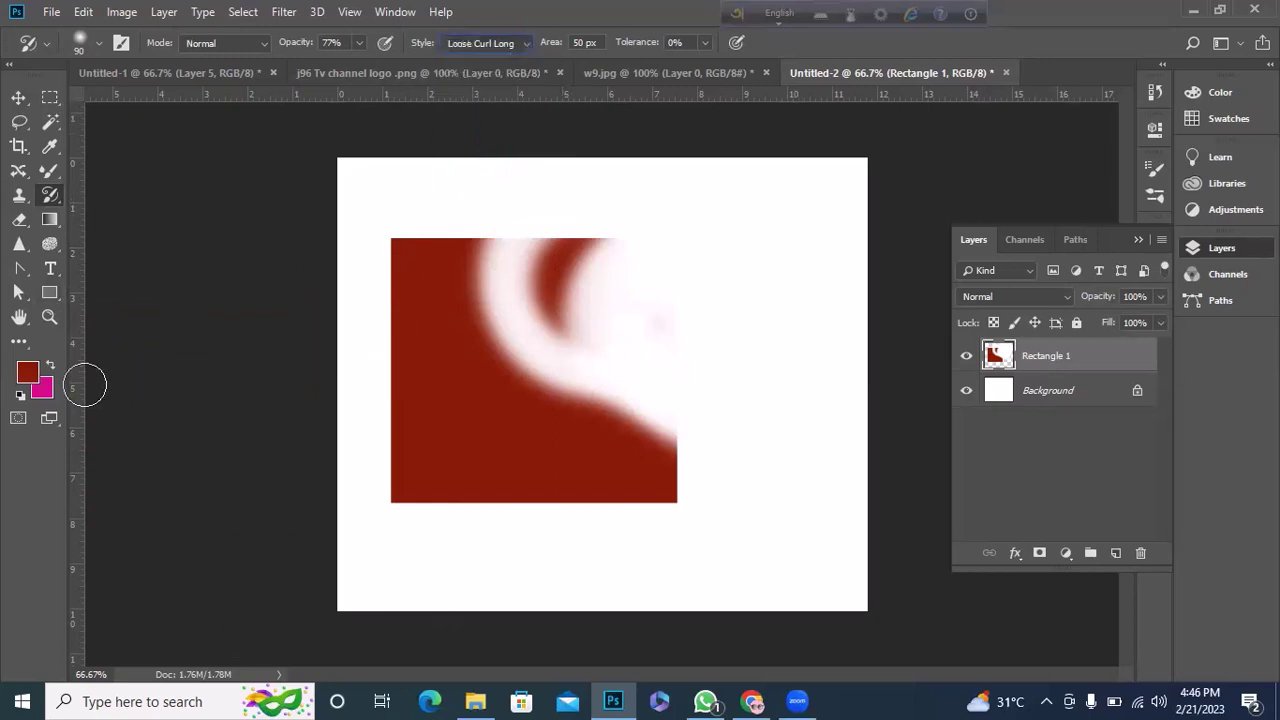
left_click(52, 365)
left_click_drag(383, 363, 562, 428)
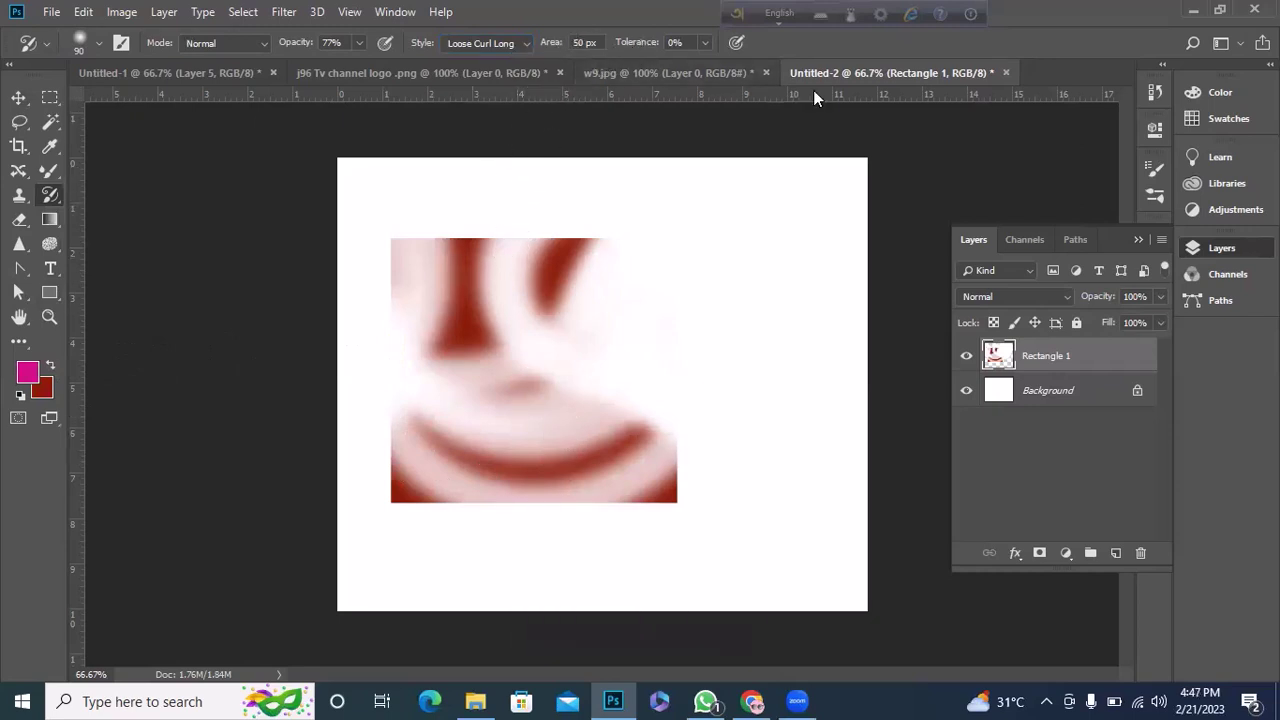
left_click(1160, 296)
left_click_drag(1160, 318, 1104, 318)
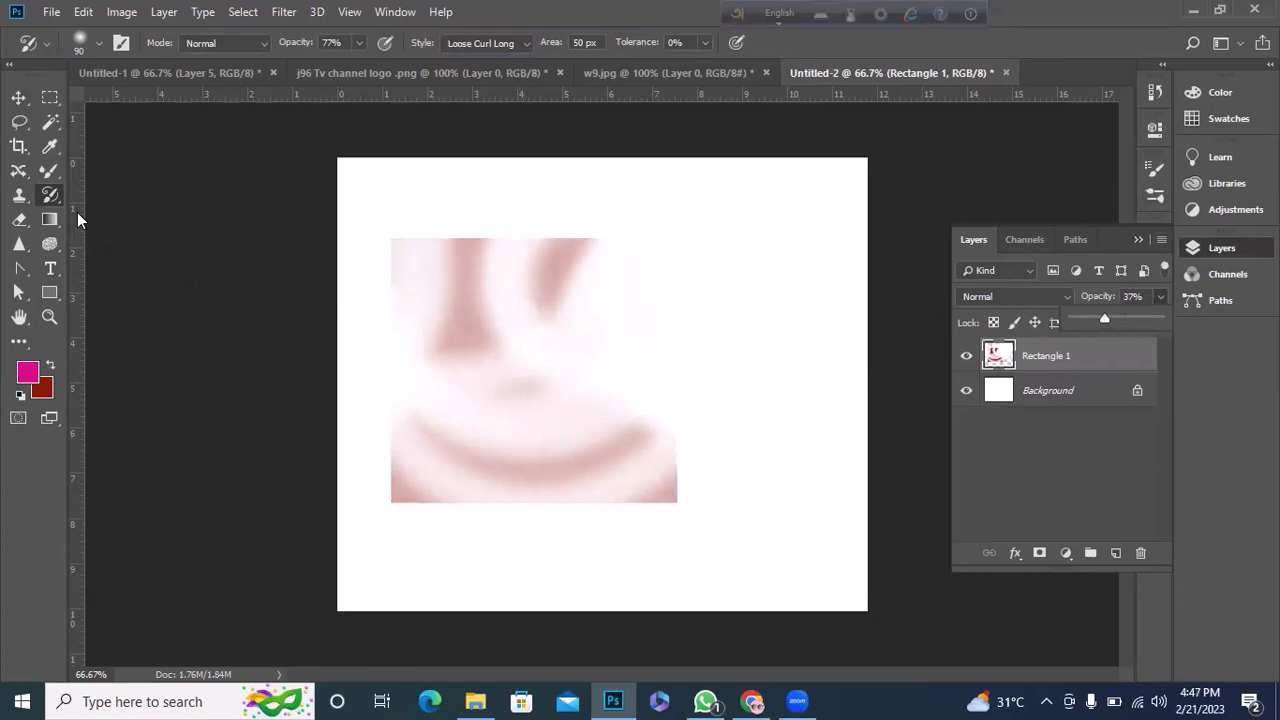
Step: Pick the Eraser, close its flyout, and activate the Gradient tool instead
left_click(25, 228)
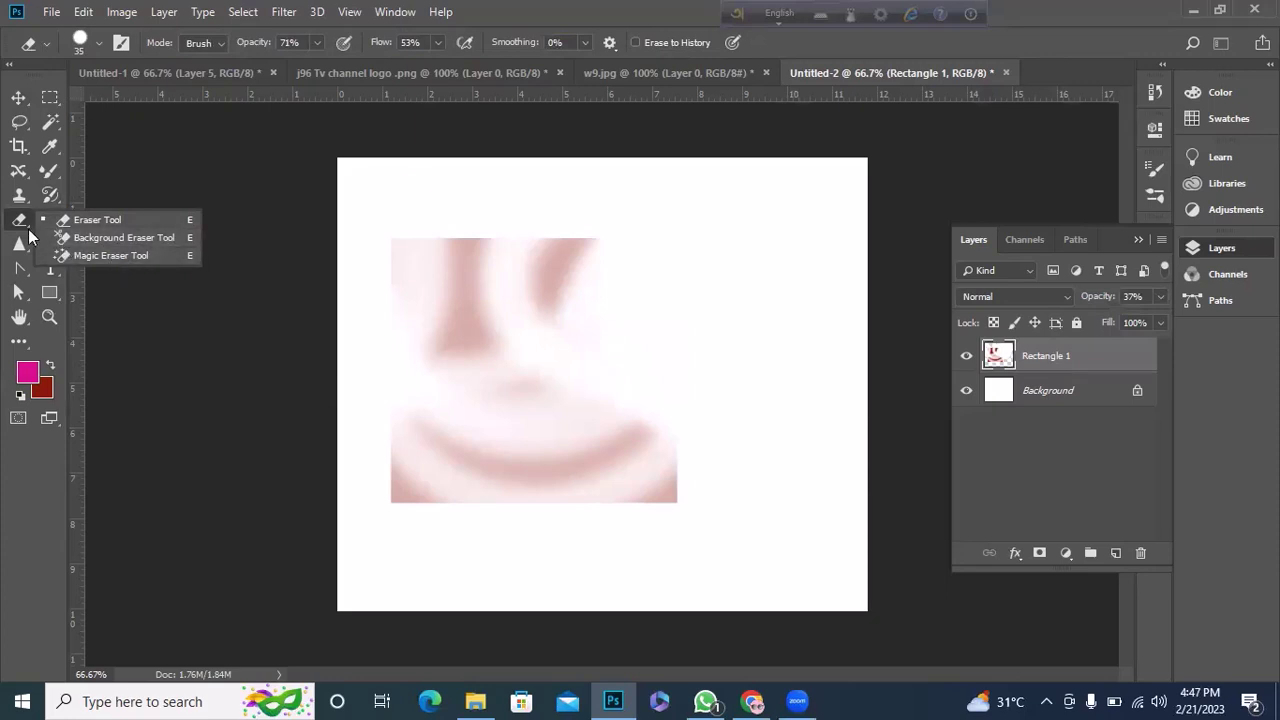
left_click(23, 467)
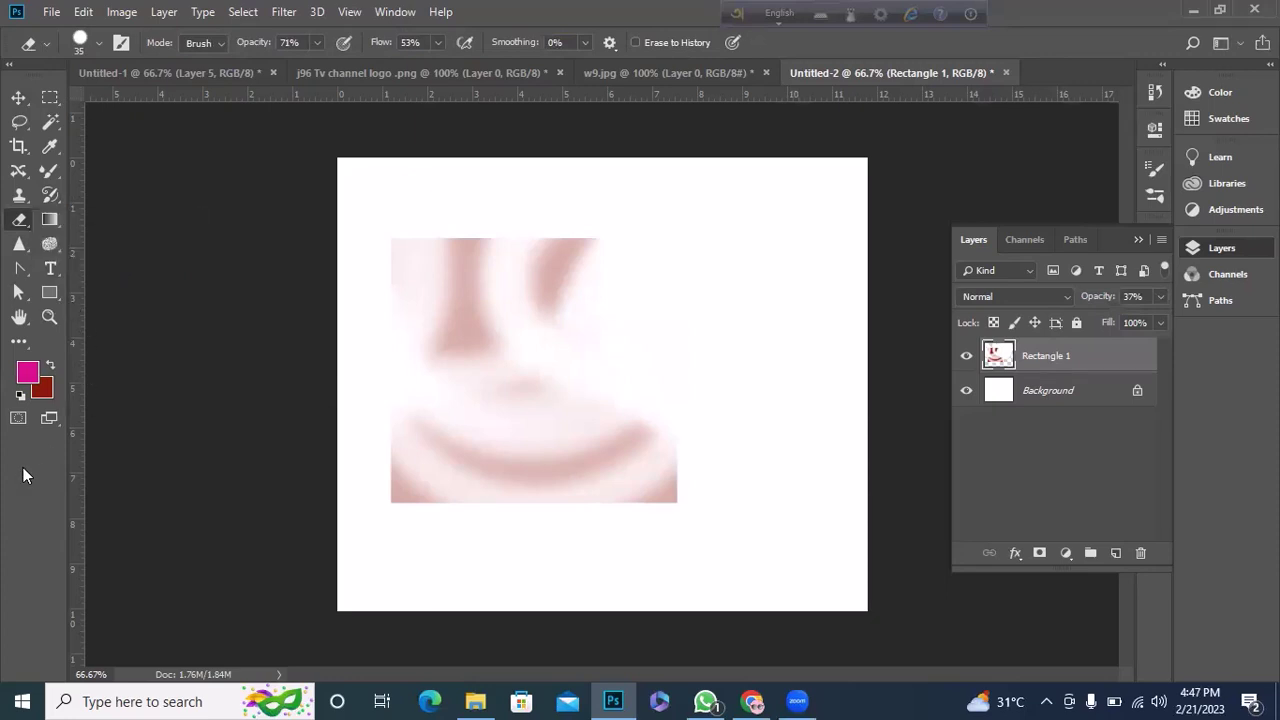
left_click(58, 225)
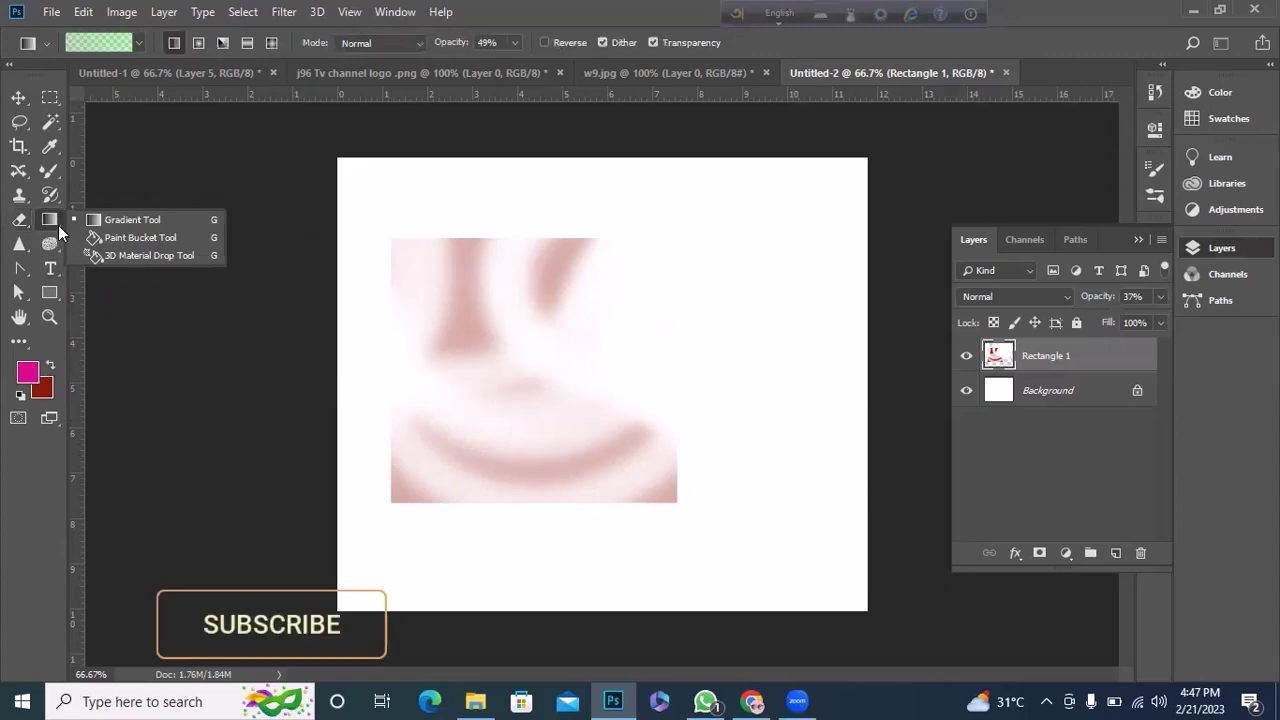